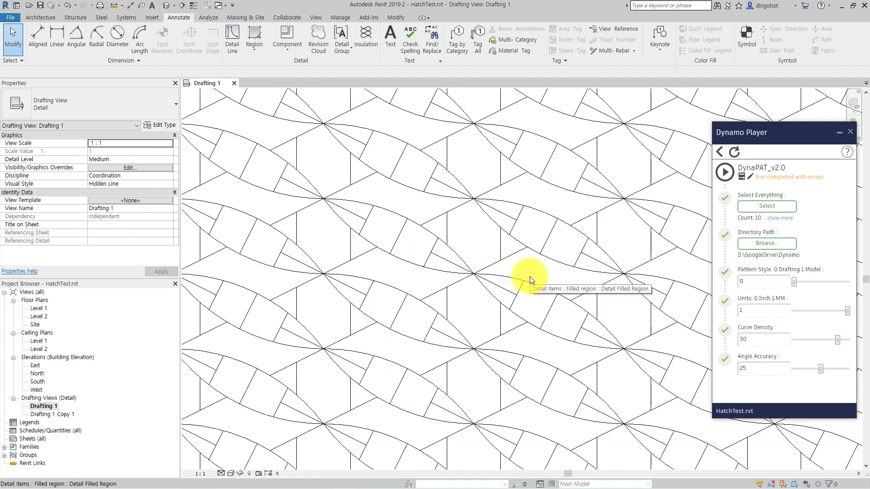
- Pan to the EnjoyRevit sample and inspect its arcs and line styles
left_click_drag(736, 136, 744, 140)
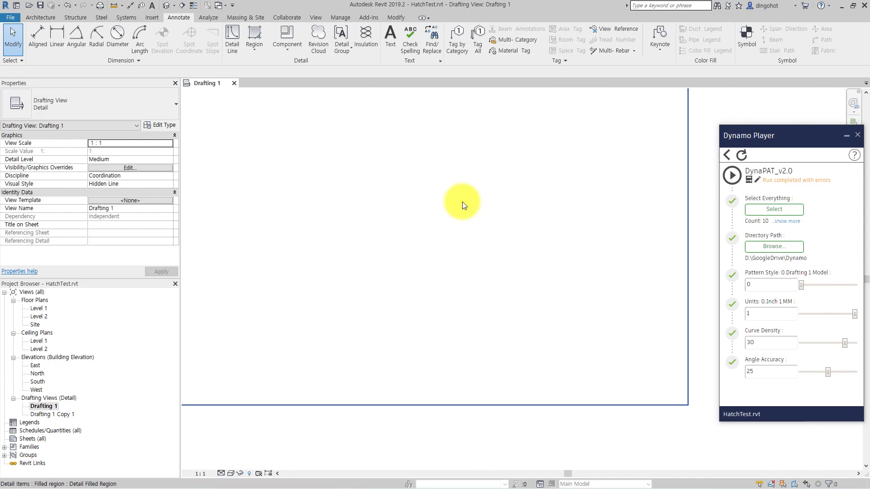
scroll(462, 202, "down", 2)
middle_click_drag(269, 224, 275, 232)
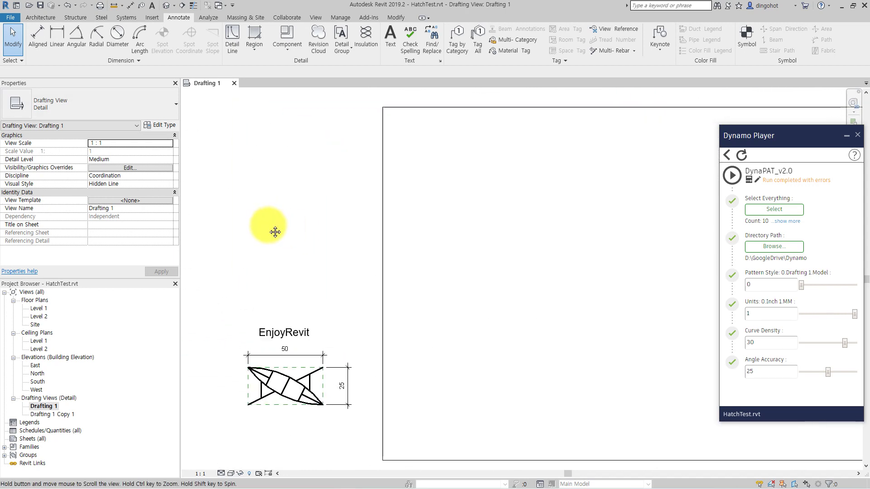
scroll(306, 339, "up", 1)
scroll(271, 347, "up", 3)
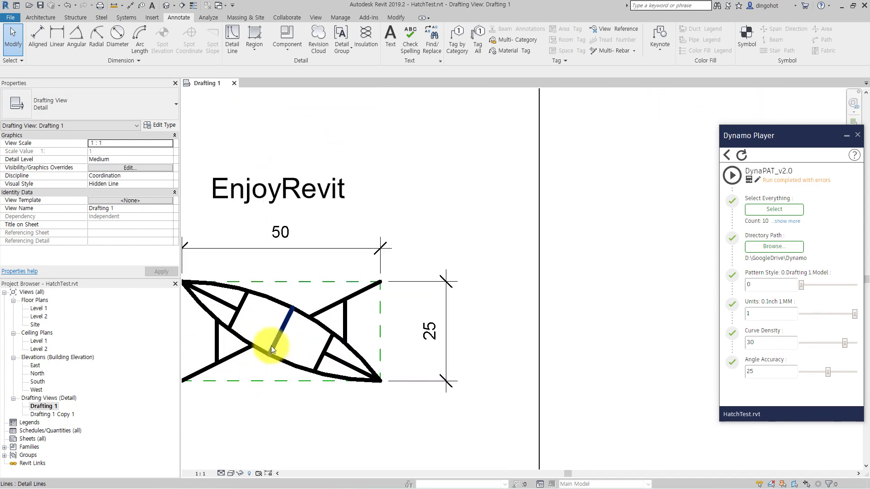
left_click(270, 302)
left_click(243, 339)
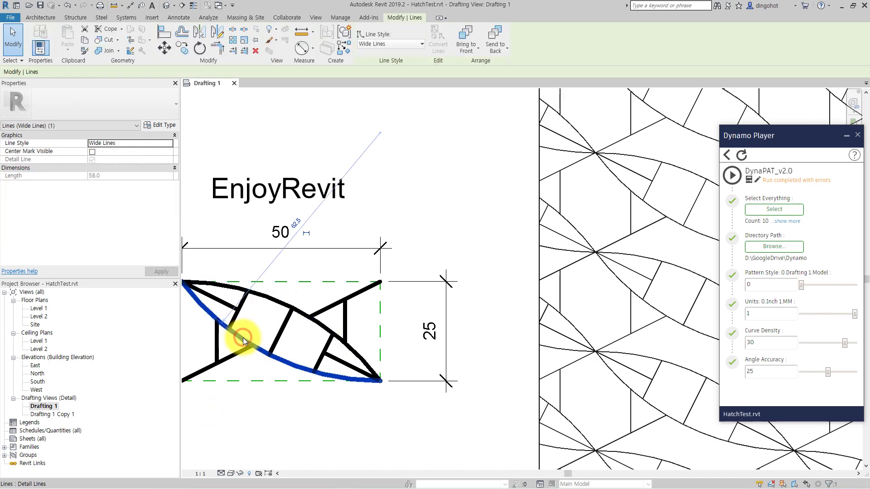
left_click(358, 296)
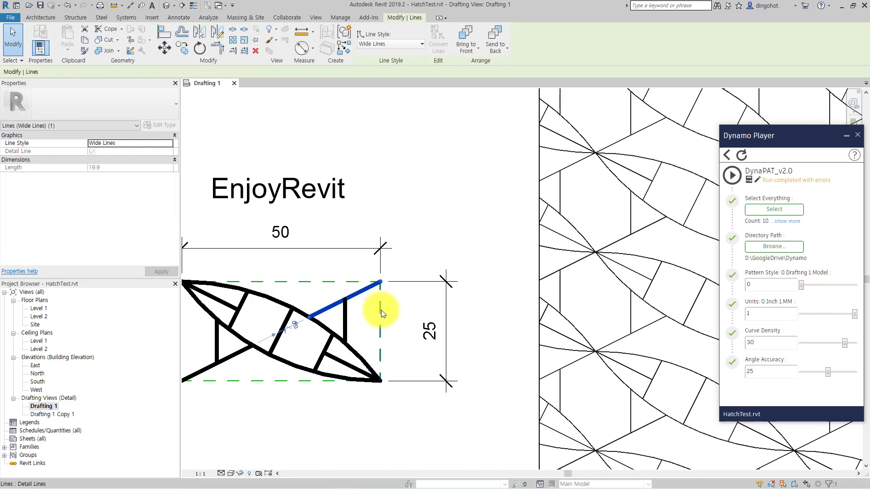
left_click(381, 297)
- Inspect the hatched filled region and frame it beside the sample
left_click(433, 258)
scroll(436, 263, "down", 2)
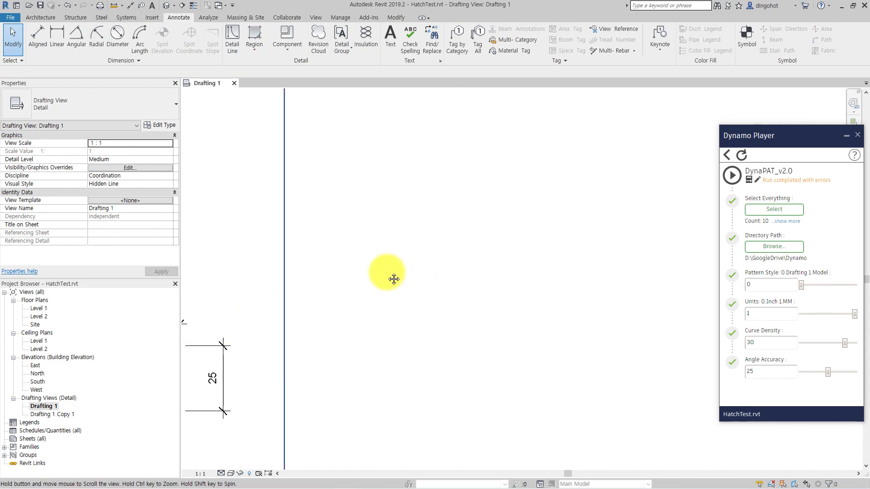
left_click(354, 270)
scroll(355, 270, "down", 2)
middle_click_drag(354, 271, 404, 307)
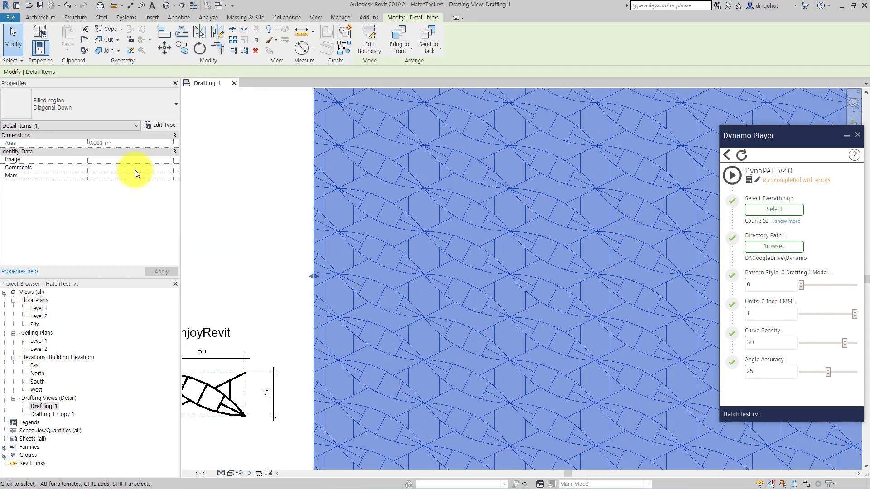
left_click(251, 220)
mouse_move(251, 219)
middle_mouse_down()
mouse_move(367, 283)
mouse_move(358, 259)
middle_mouse_up()
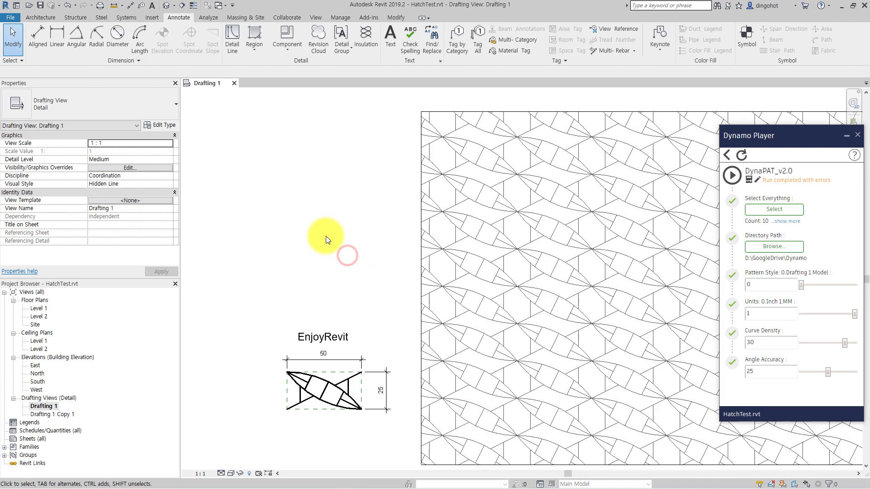
- Draw a Hidden Lines detail-line rectangle above the EnjoyRevit sample
left_click(231, 48)
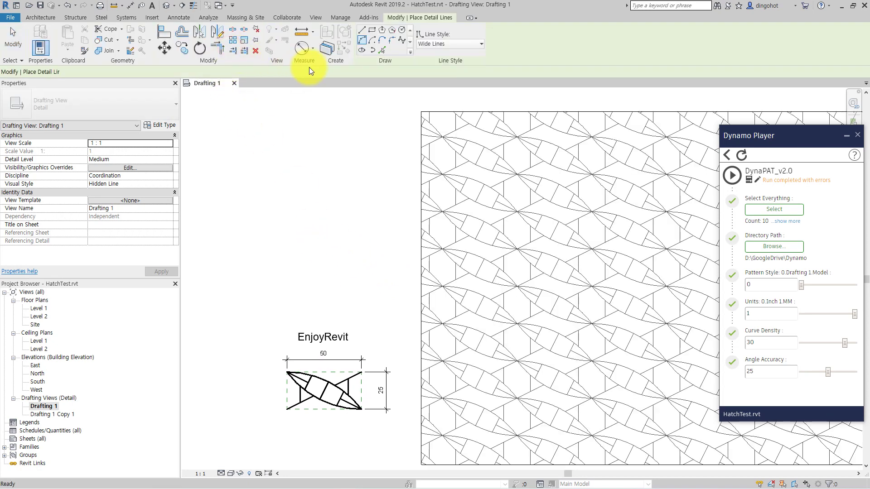
left_click(422, 46)
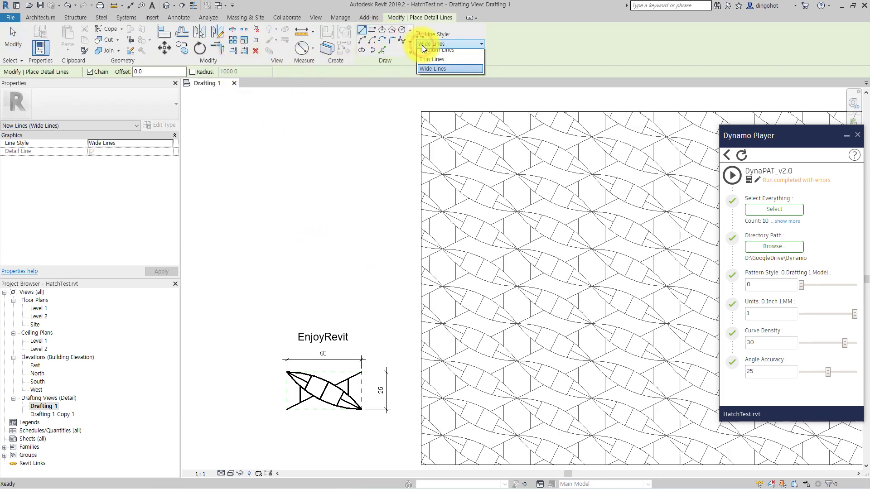
left_click(440, 104)
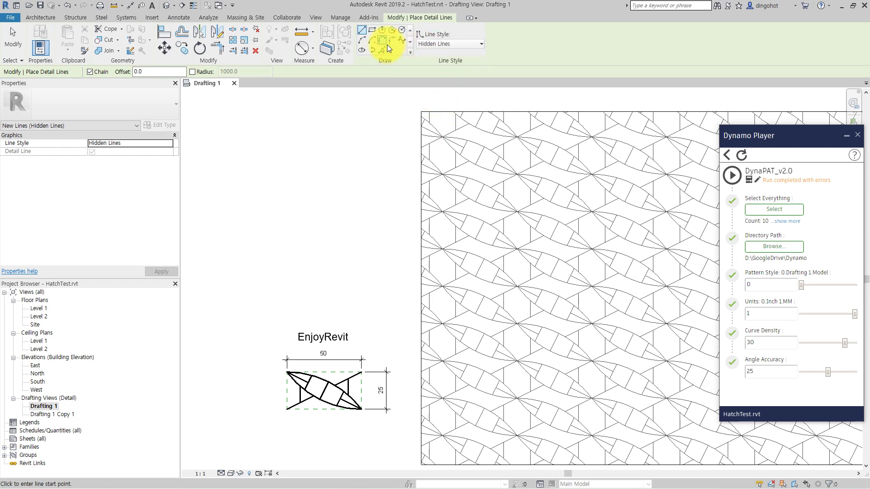
left_click(375, 32)
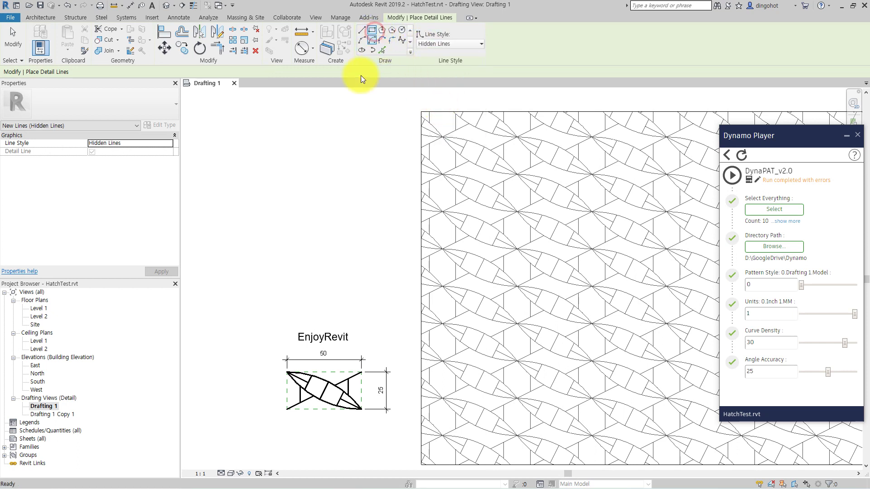
left_click(286, 180)
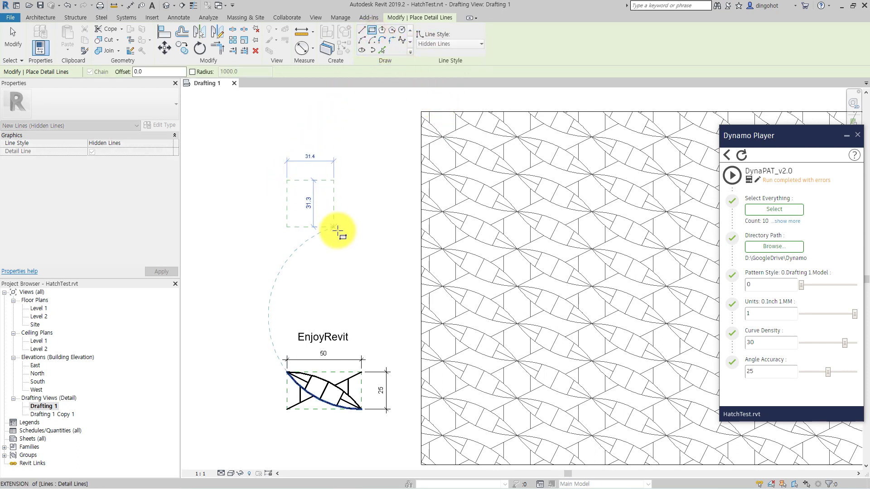
left_click(359, 245)
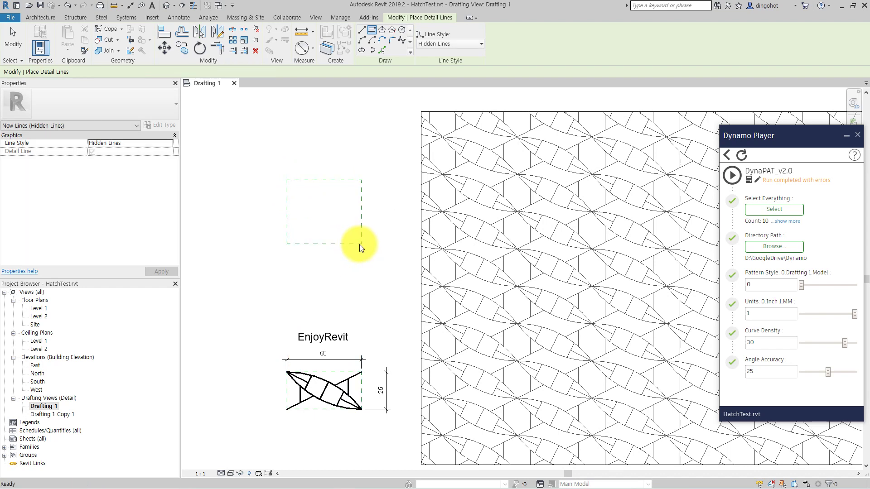
key("Escape")
key("Escape")
- Set the rectangle's temporary dimensions to 40 wide and 40 high
left_click(324, 153)
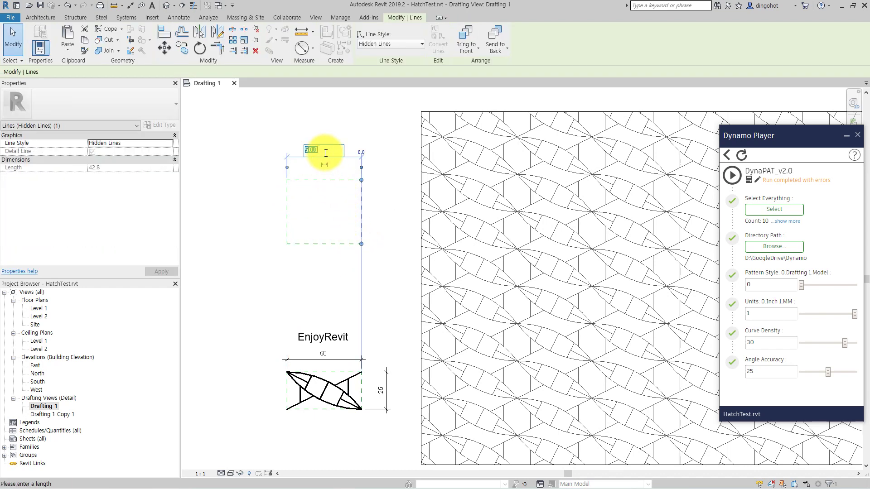
type("40")
key("Return")
left_click(319, 241)
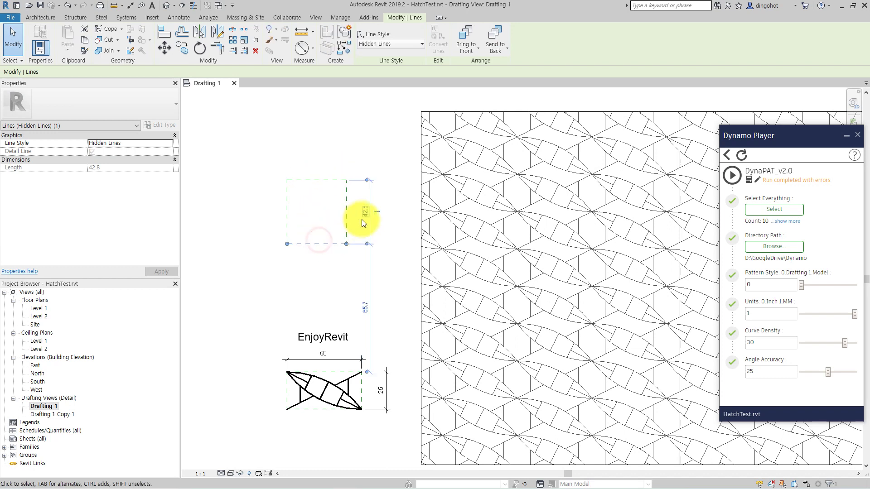
type("40")
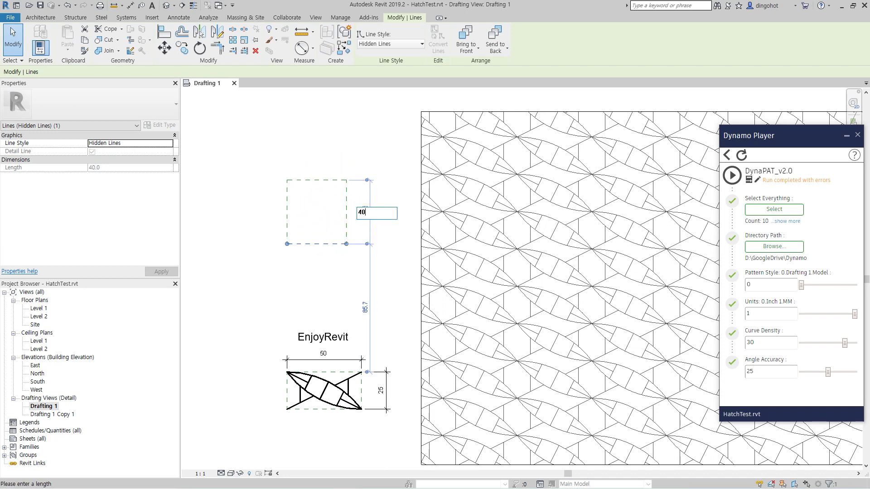
key("Return")
left_click(319, 255)
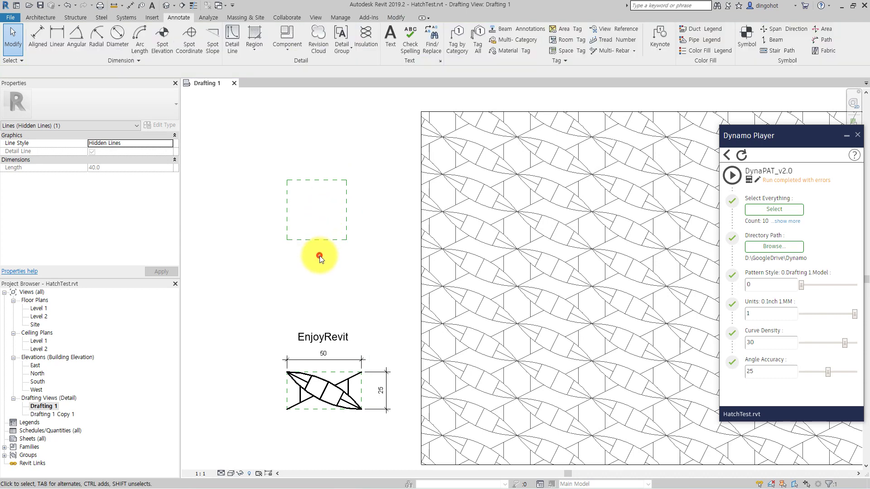
scroll(350, 315, "up", 1)
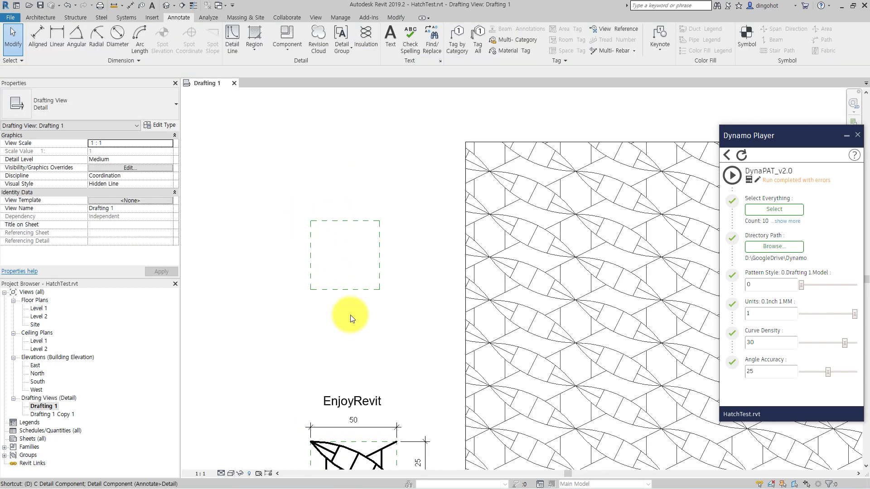
- Add aligned dimensions of 40 below the square's width and 40 beside its height
key("d")
key("i")
left_click(312, 237)
left_click(381, 243)
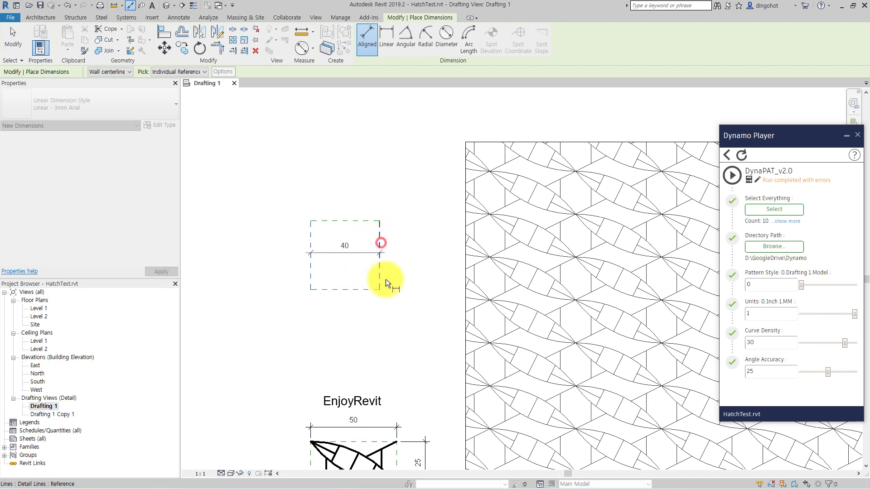
left_click(393, 314)
left_click(371, 290)
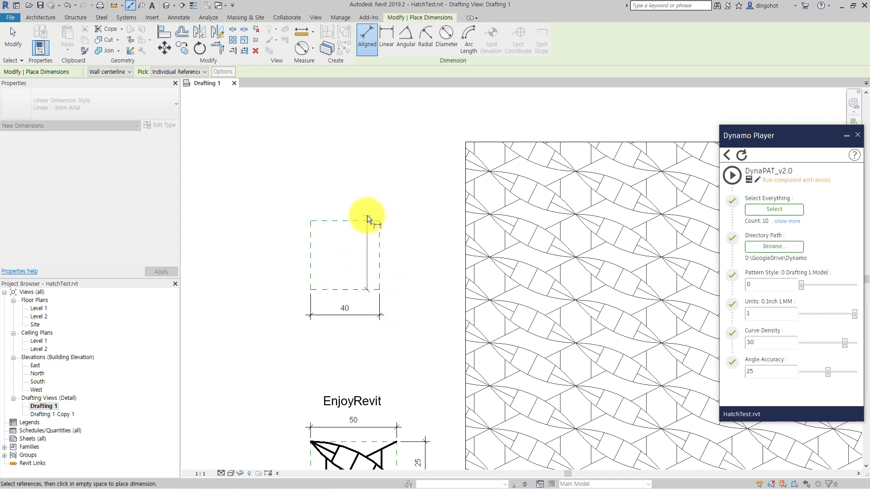
left_click(367, 216)
left_click(413, 222)
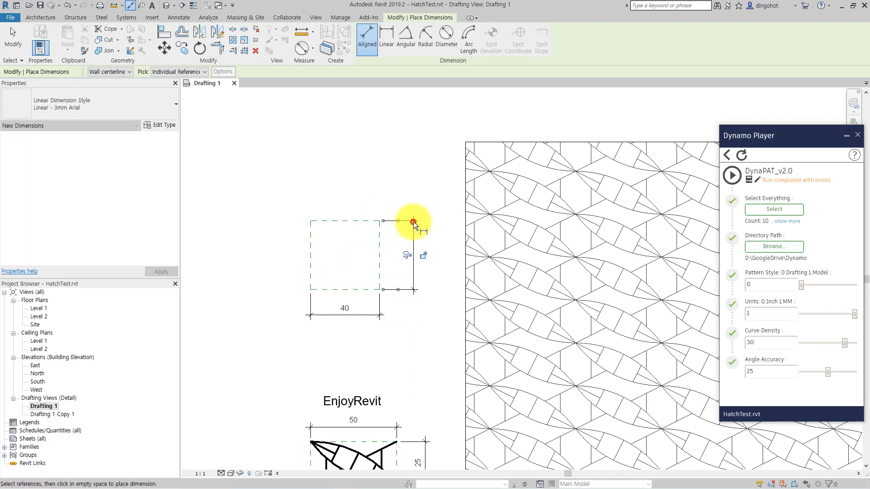
left_click(16, 44)
scroll(262, 192, "up", 1)
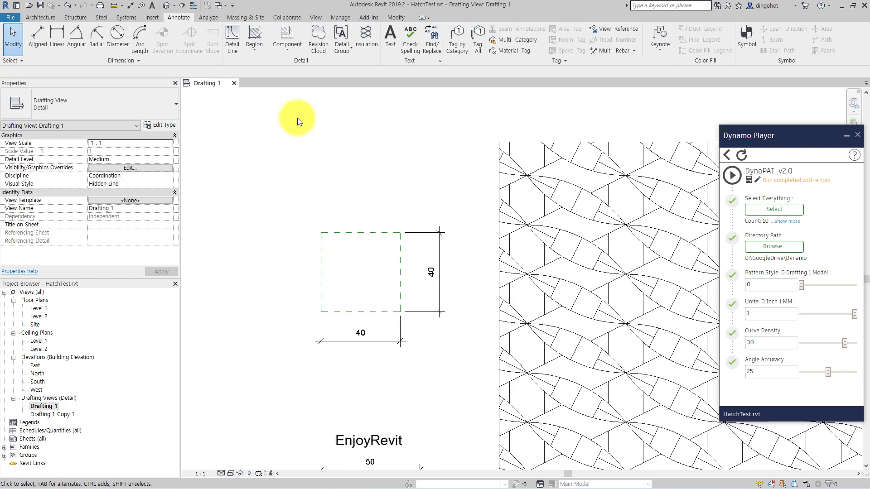
left_click(237, 39)
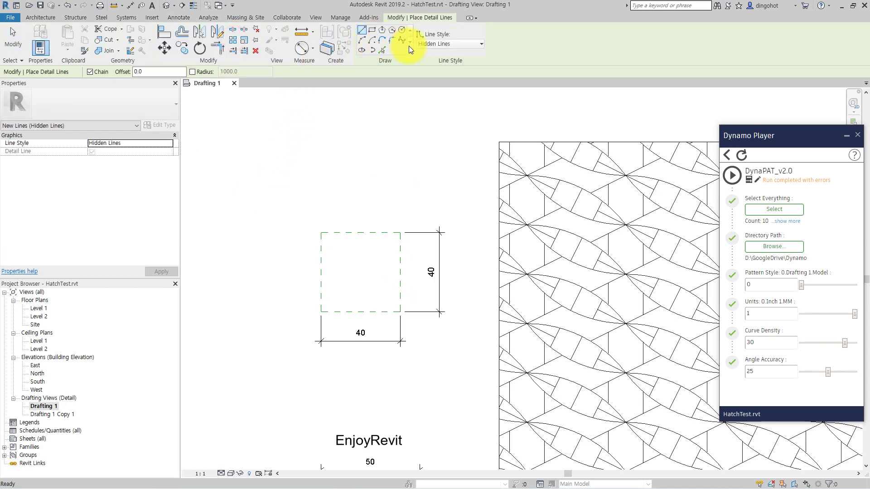
- In Wide Lines style, draw the central vertical line and a horizontal-then-vertical stroke right of it
left_click(425, 46)
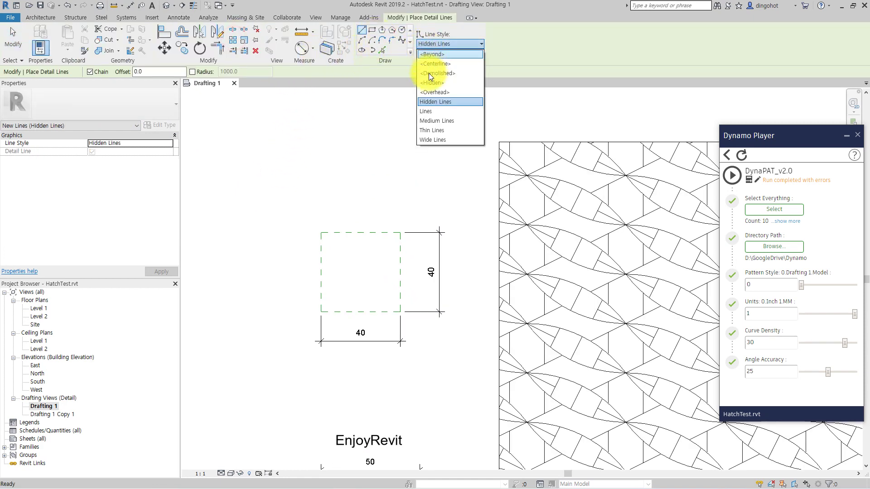
left_click(430, 139)
left_click(341, 233)
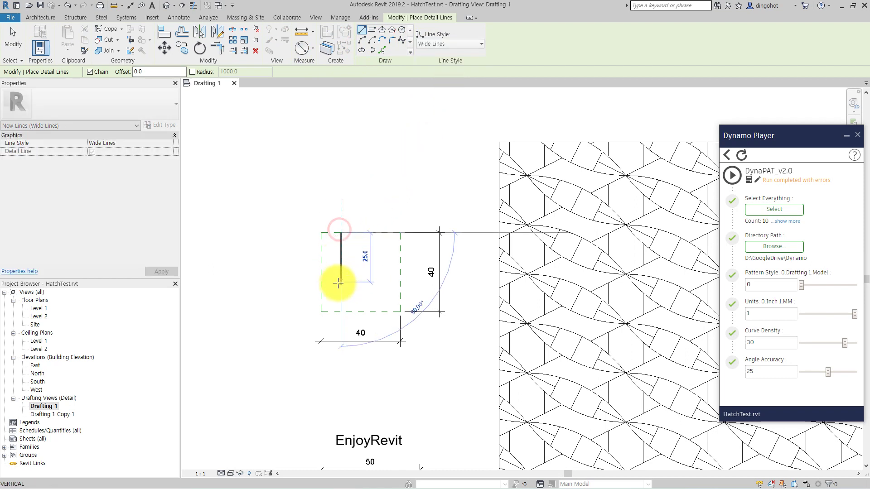
left_click(341, 312)
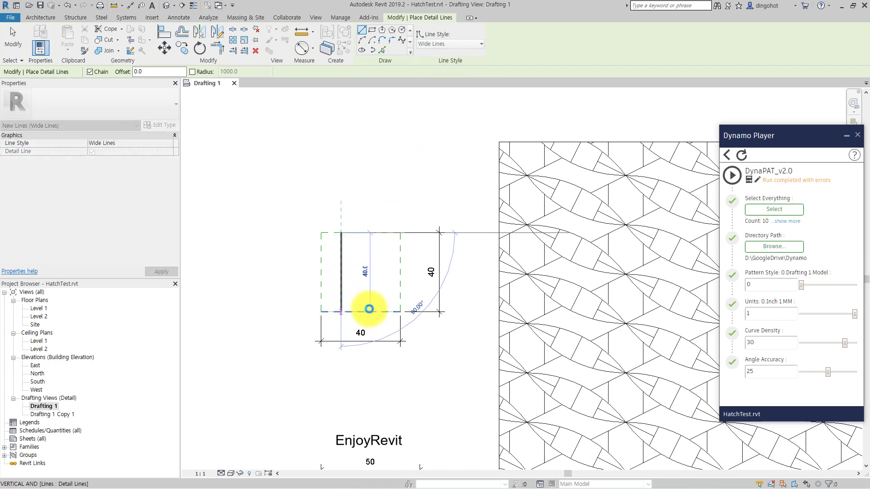
key("Escape")
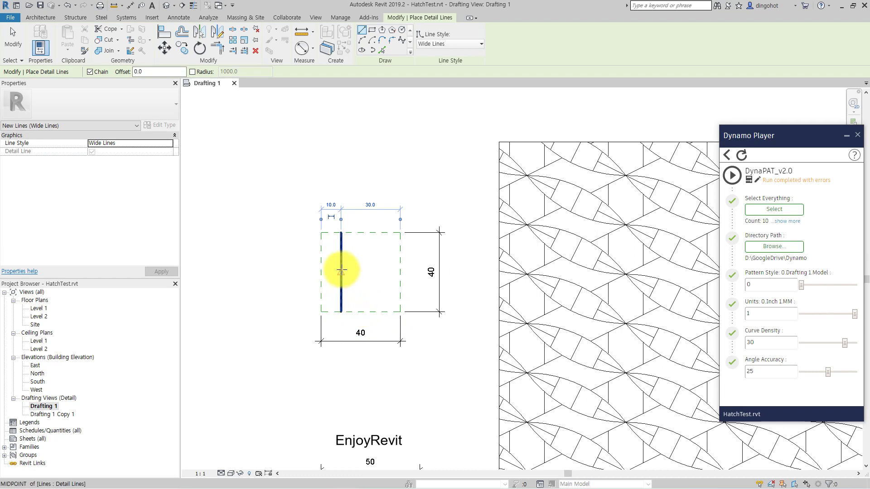
left_click(342, 270)
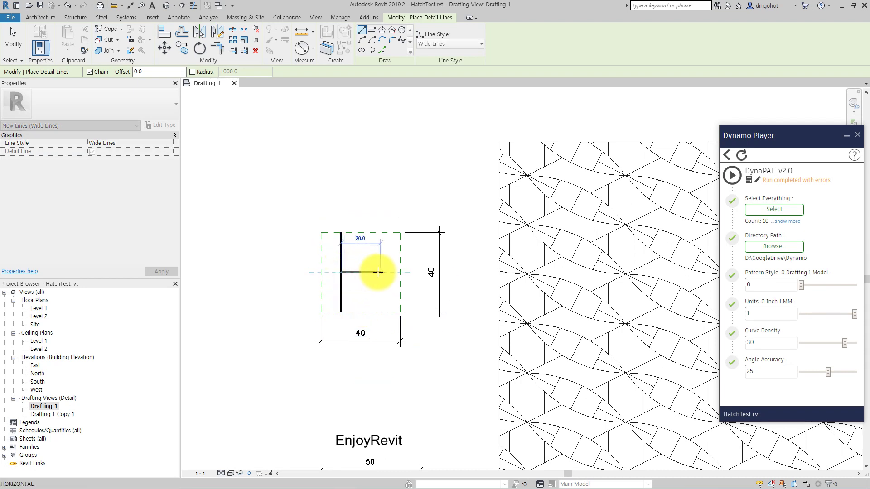
left_click(378, 272)
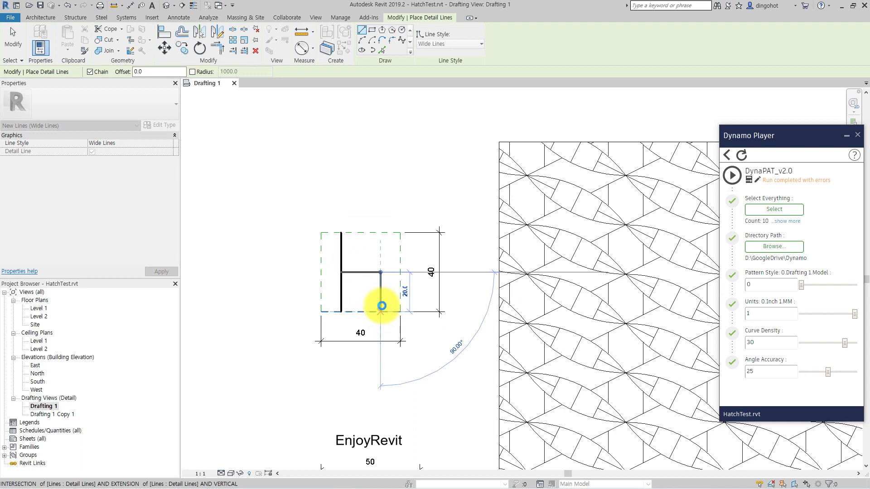
left_click(382, 306)
key("Escape")
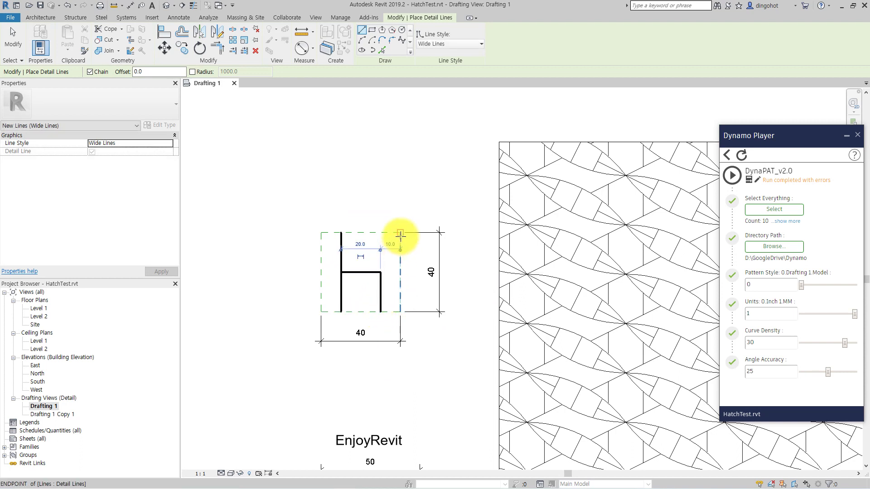
- Draw the two diagonal strokes and close the small square's bottom edge
left_click(400, 234)
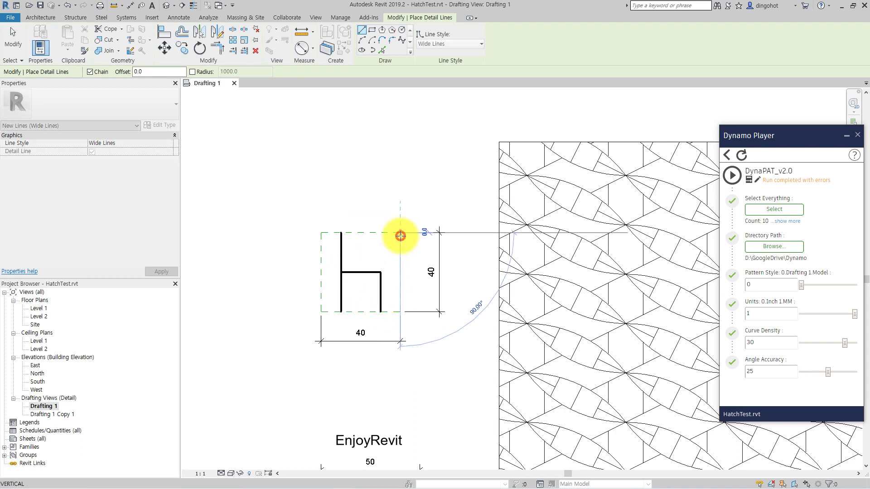
left_click(361, 271)
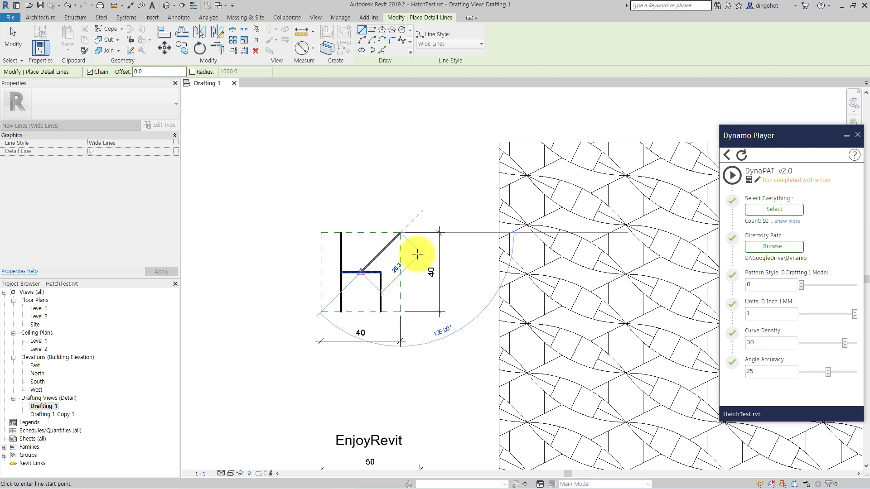
key("Escape")
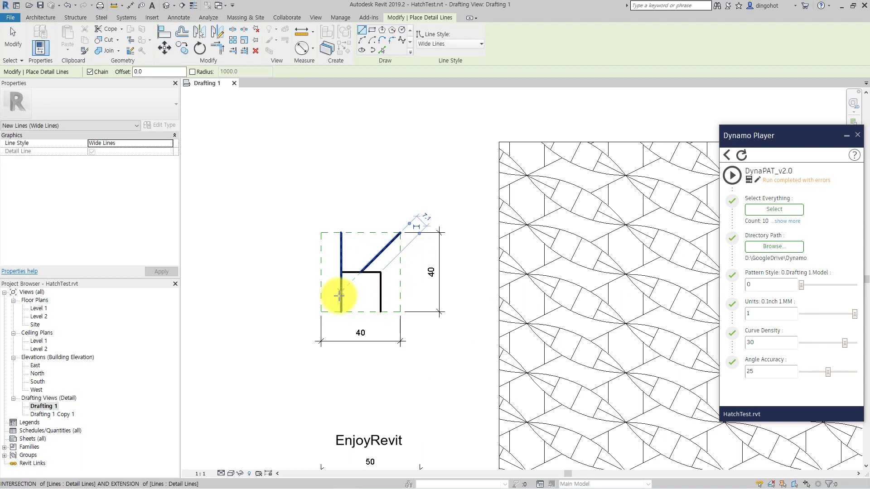
left_click(339, 295)
left_click(320, 312)
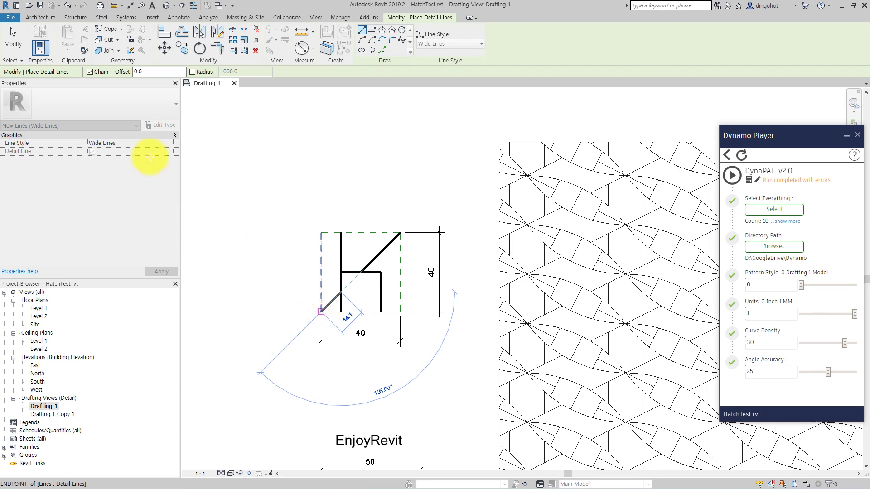
key("Escape")
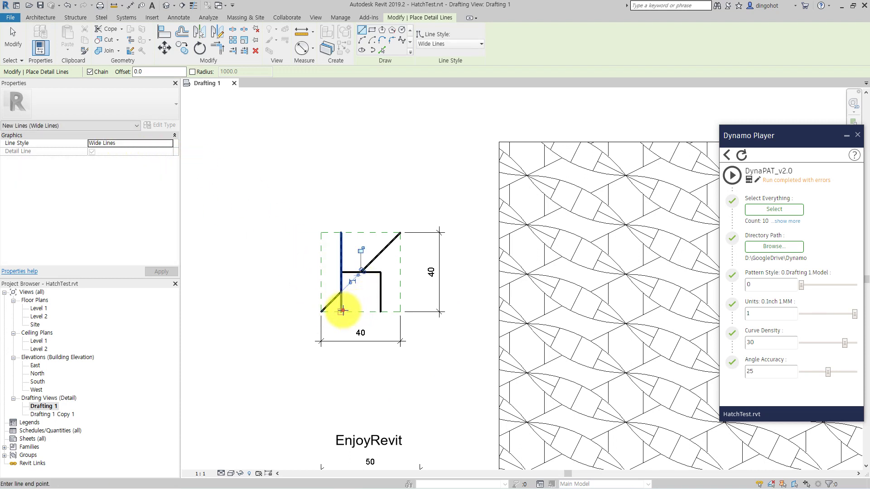
left_click(342, 311)
left_click(380, 312)
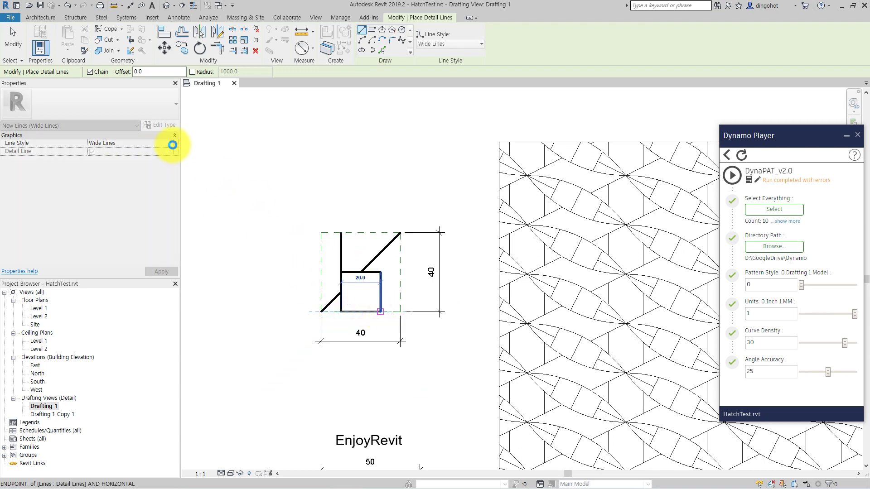
- Draw the short right-hand horizontal stub out to the tile edge
left_click(172, 145)
left_click(13, 33)
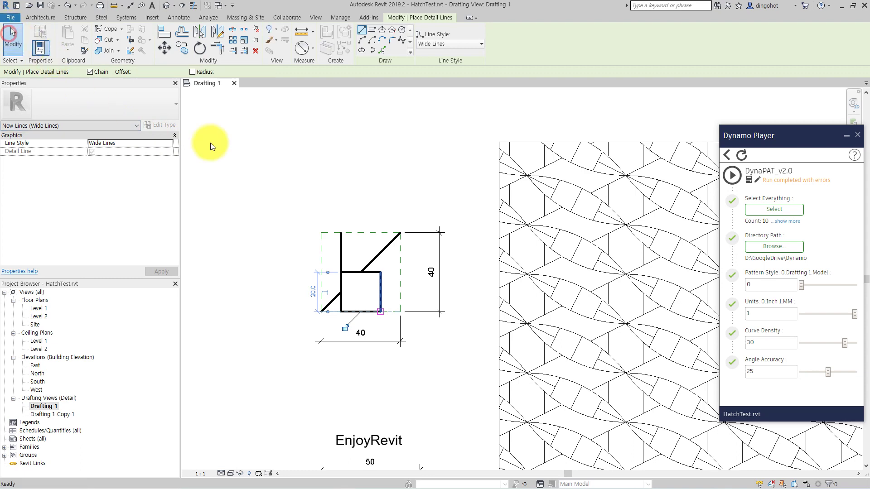
scroll(447, 275, "up", 2)
scroll(448, 276, "down", 1)
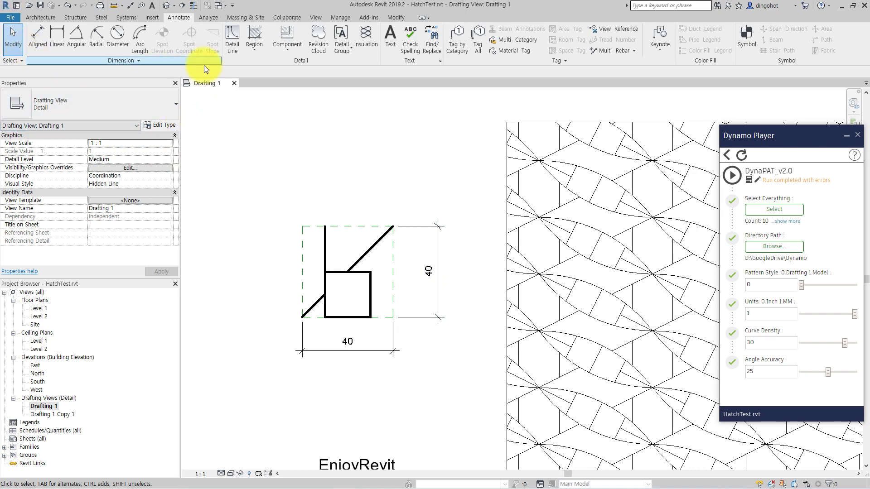
left_click(232, 40)
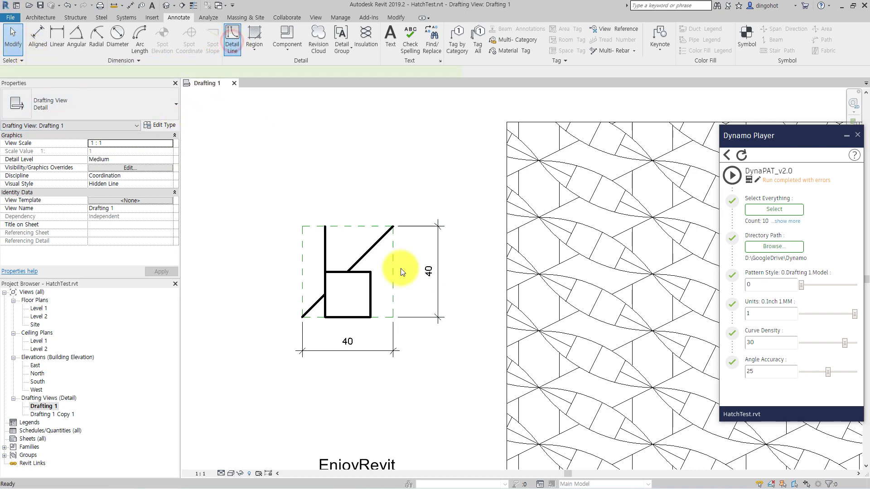
left_click(372, 294)
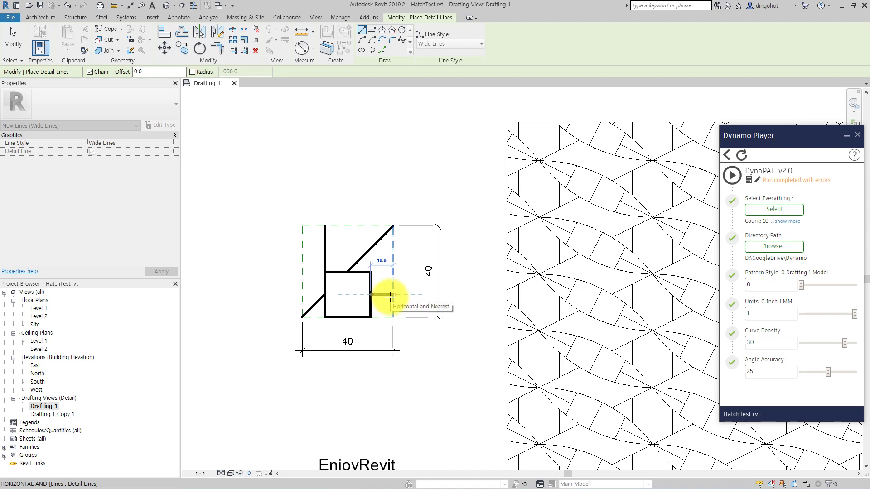
left_click(392, 295)
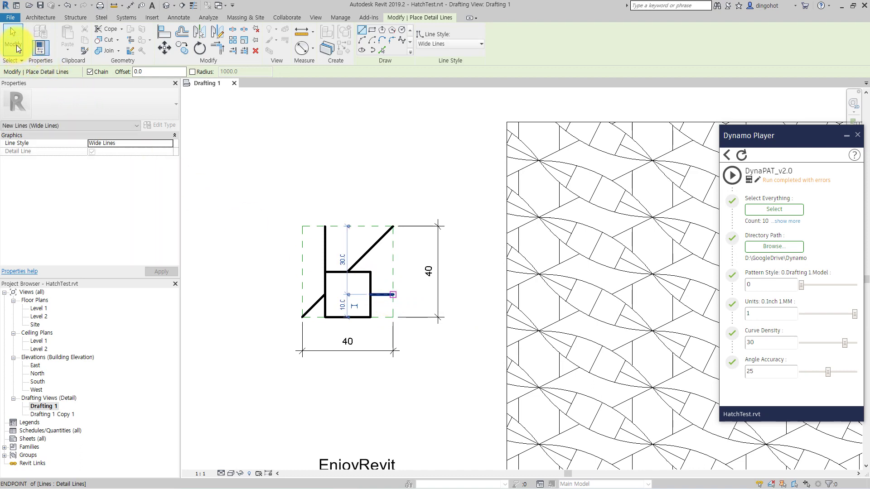
left_click(17, 47)
- Draw the matching short left-hand horizontal stub to the tile edge
left_click(389, 295)
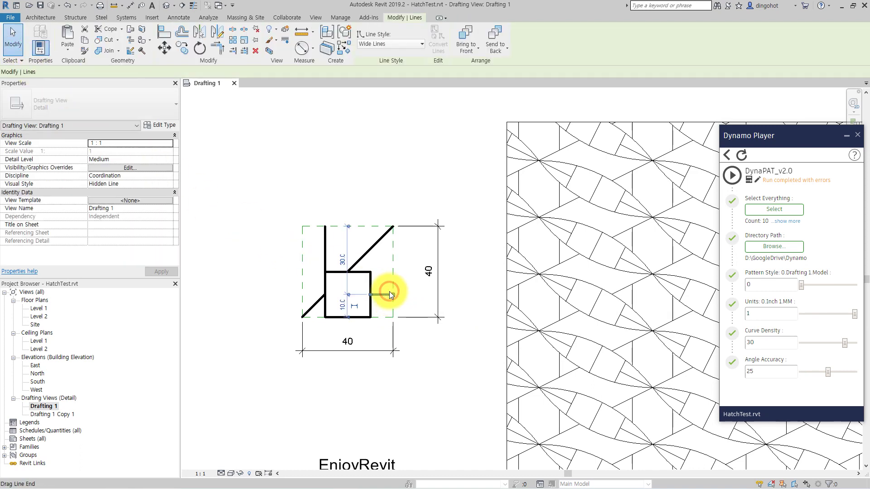
key("c")
key("s")
left_click(326, 295)
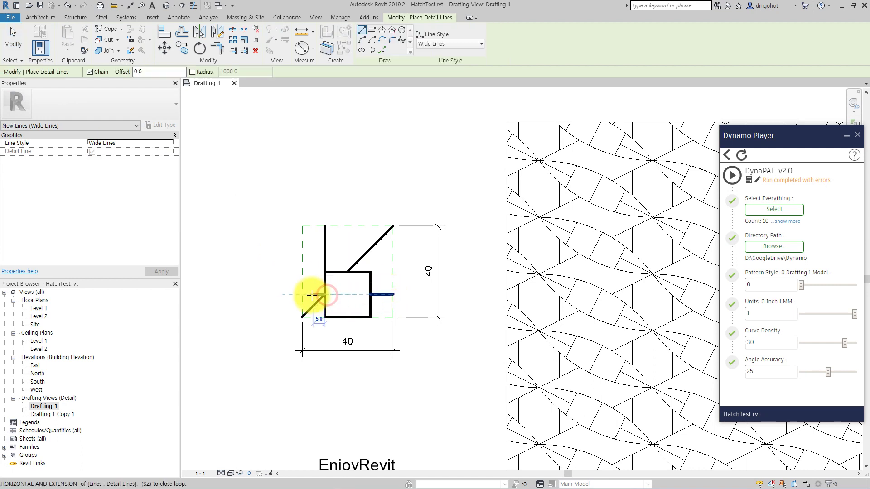
left_click(302, 294)
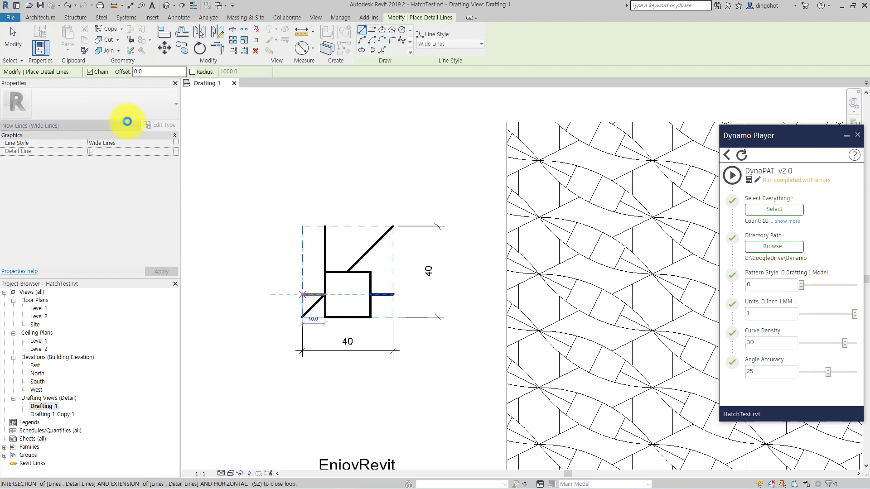
left_click(12, 49)
scroll(309, 247, "down", 1)
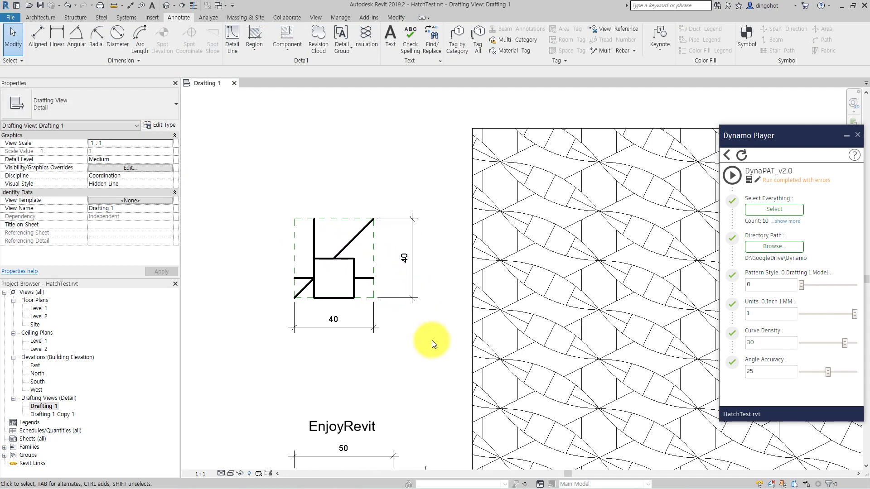
- Place a TEST1 text note just above the tile and bring the DynaPAT window alongside
left_click(390, 39)
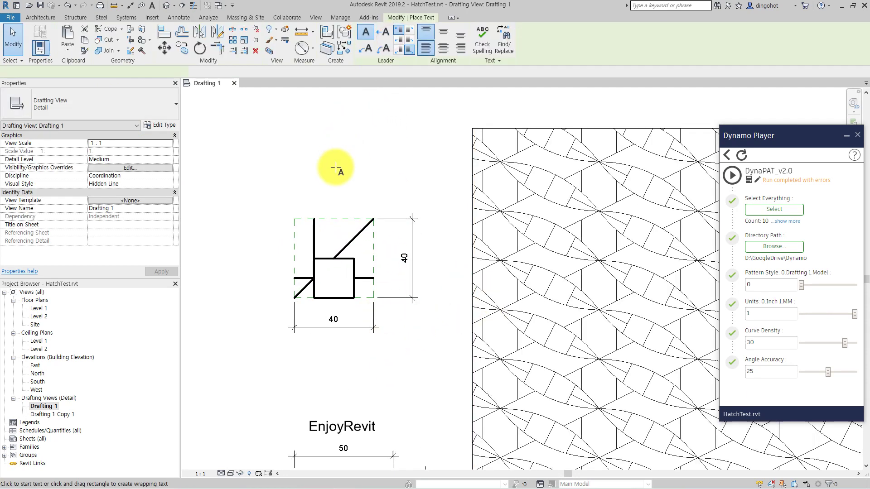
left_click(312, 174)
type("TEST1")
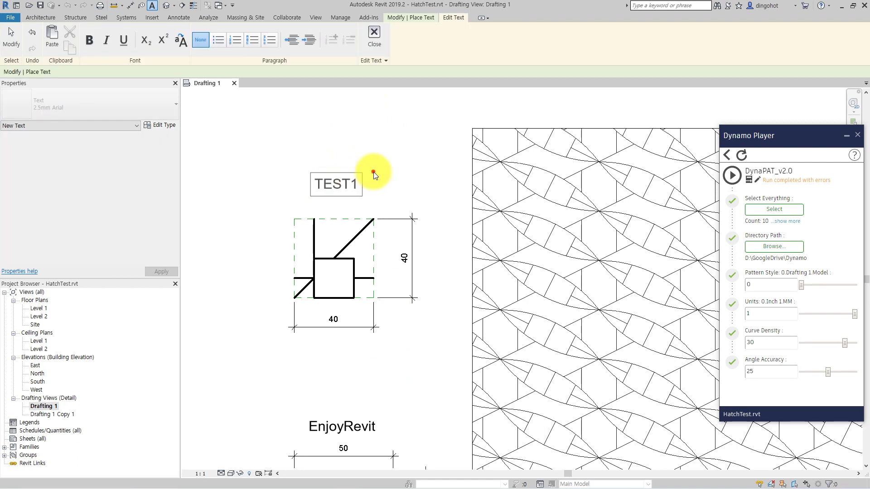
left_click(373, 172)
key("Escape")
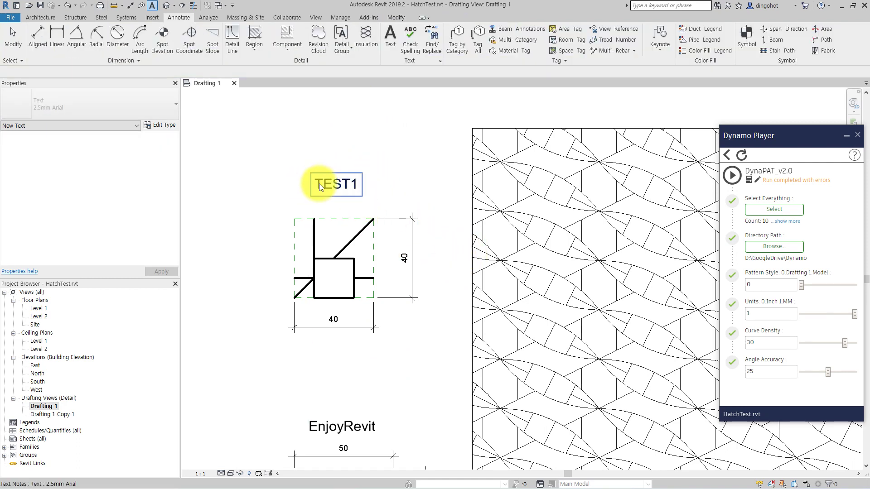
left_click(314, 179)
left_click_drag(312, 178, 312, 188, "ctrl")
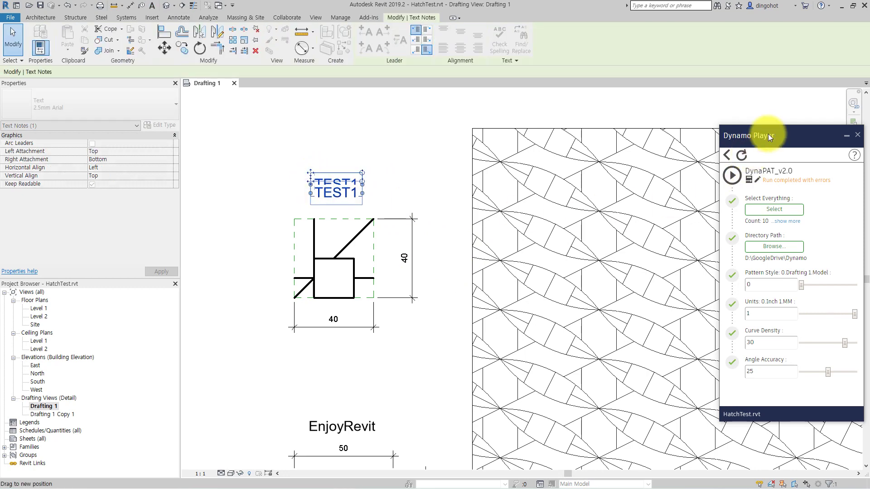
left_click_drag(776, 135, 545, 119)
left_click(531, 195)
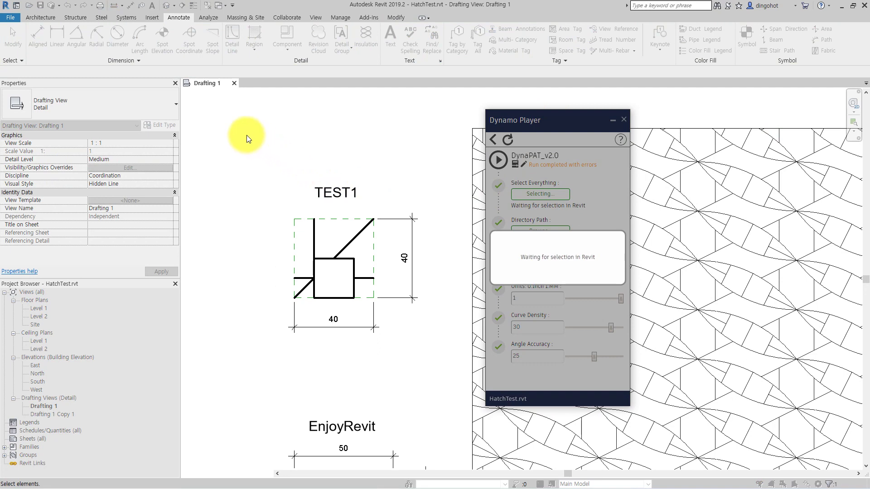
- Window-select the TEST1 tile and label, set curve density to 20, and run DynaPAT
left_click_drag(246, 135, 447, 347)
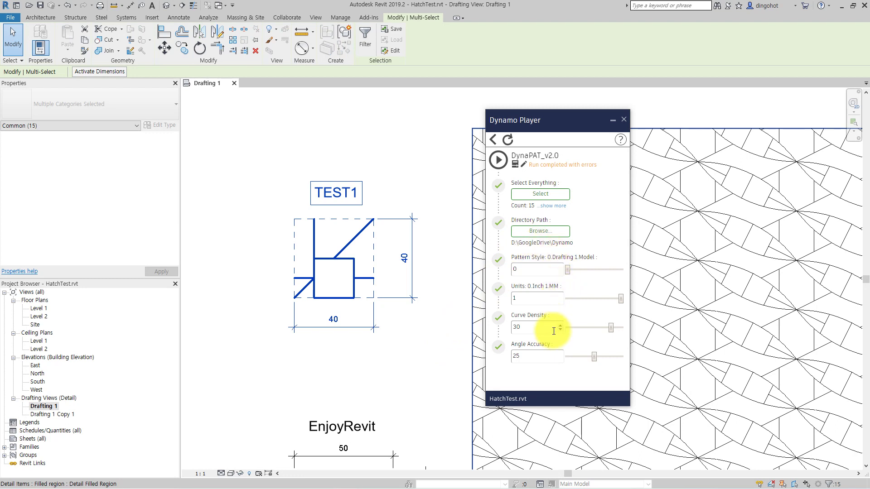
left_click_drag(612, 328, 595, 328)
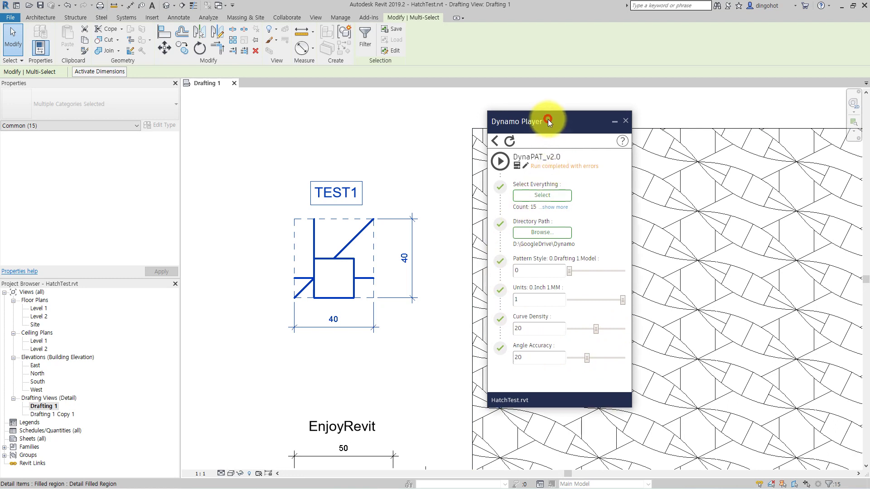
left_click_drag(548, 121, 653, 124)
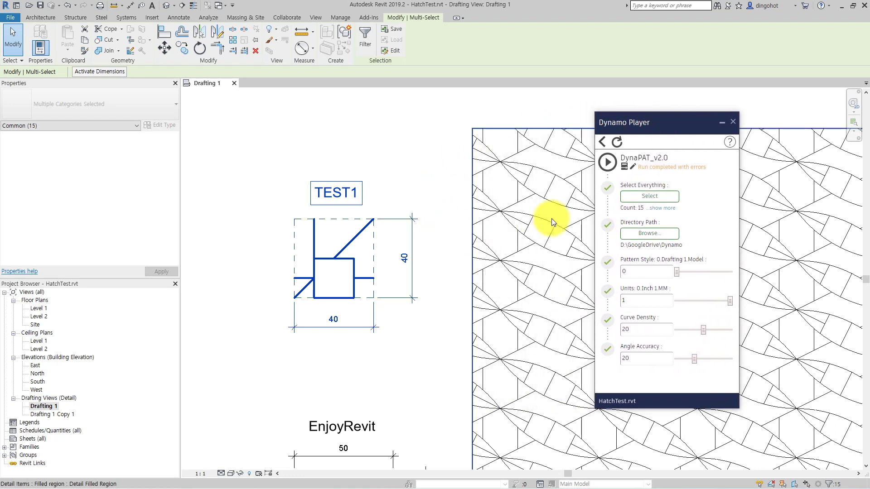
left_click(607, 162)
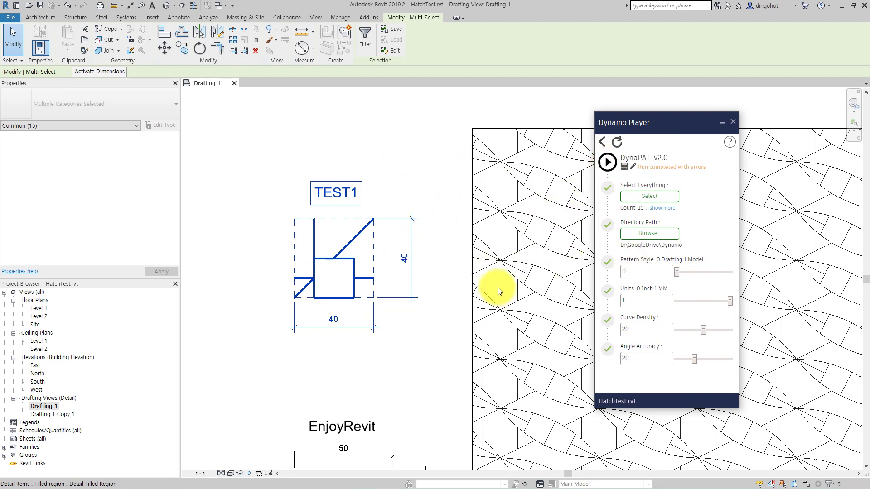
left_click(471, 206)
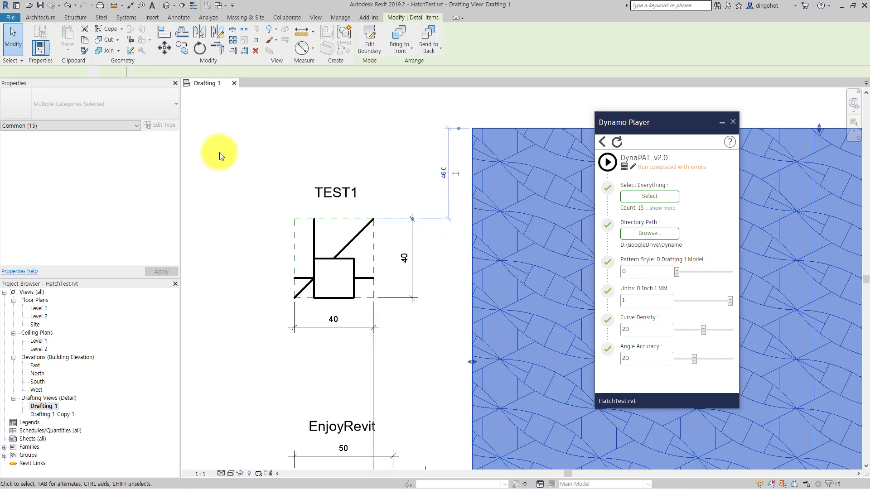
- Import TEST1.pat into the EnjoyRevit fill pattern and apply it to the filled region
left_click(160, 126)
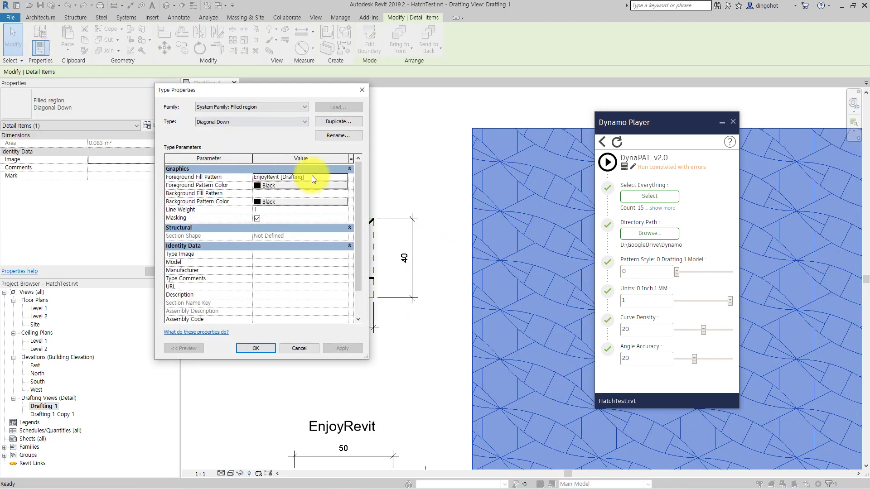
left_click(341, 178)
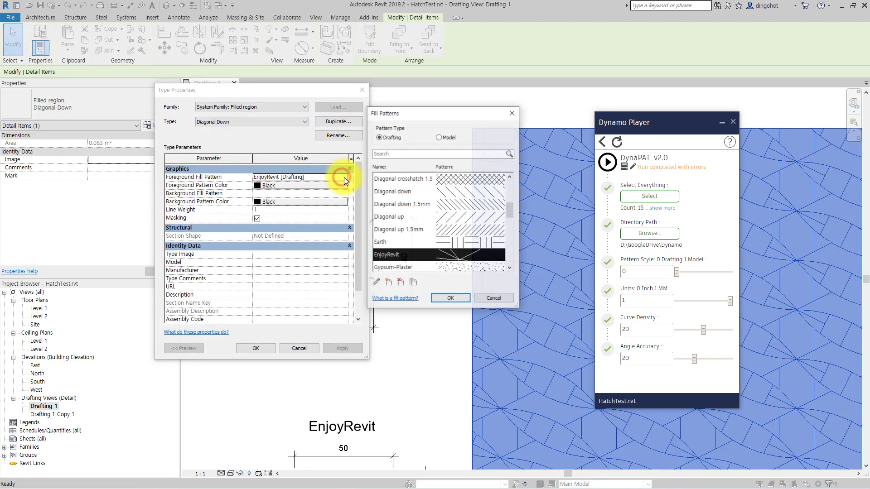
double_click(456, 253)
left_click(530, 275)
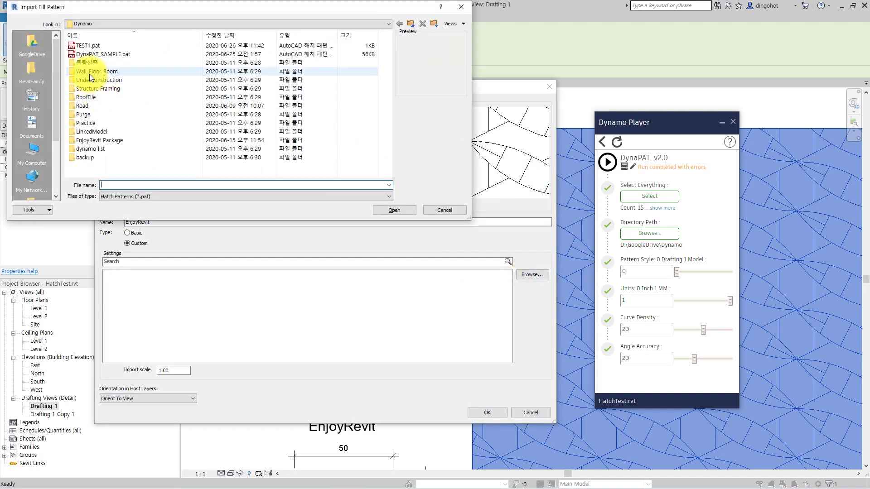
left_click(89, 47)
left_click(401, 211)
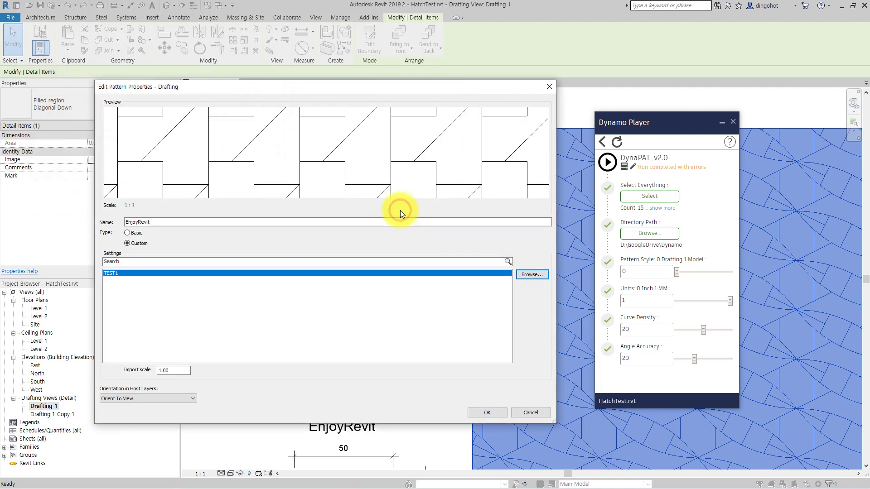
left_click(484, 411)
left_click(446, 298)
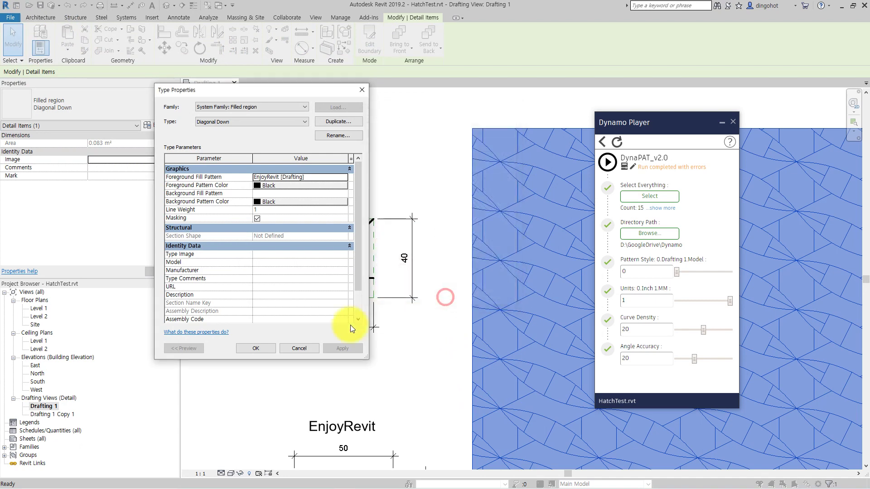
left_click(271, 350)
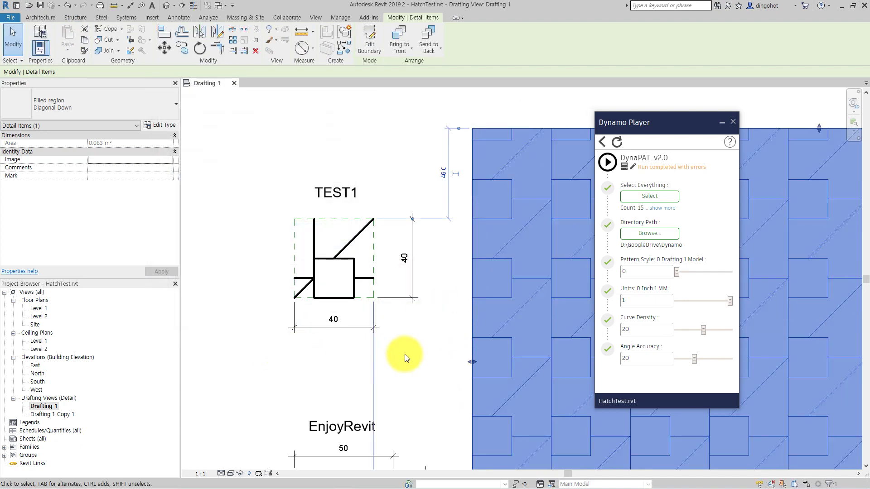
left_click(404, 354)
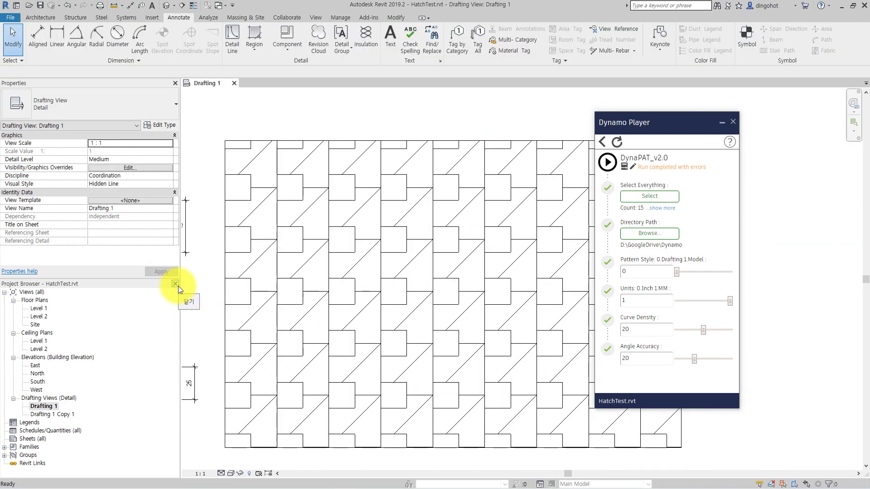
middle_click_drag(192, 291, 264, 298)
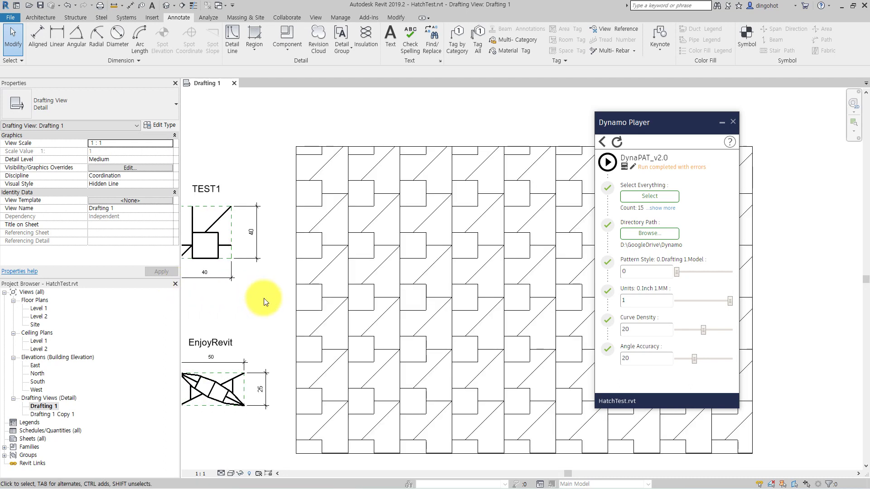
scroll(264, 299, "down", 1)
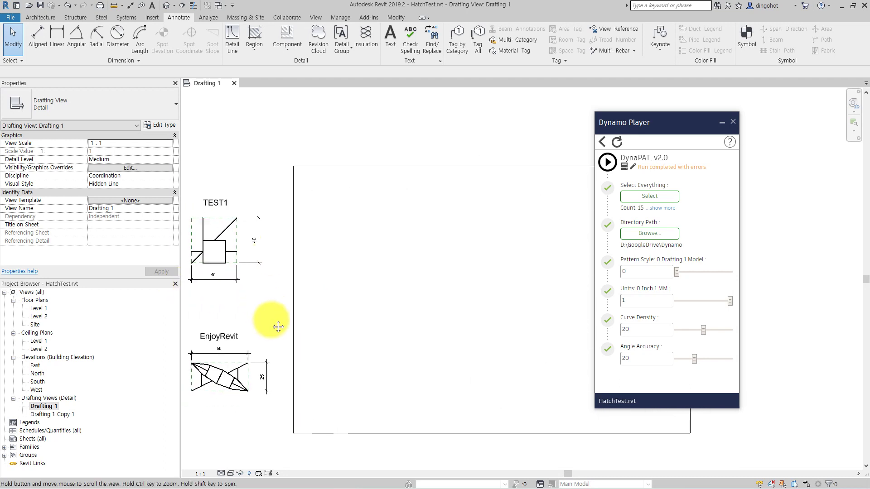
middle_click_drag(278, 327, 305, 340)
left_click(385, 313)
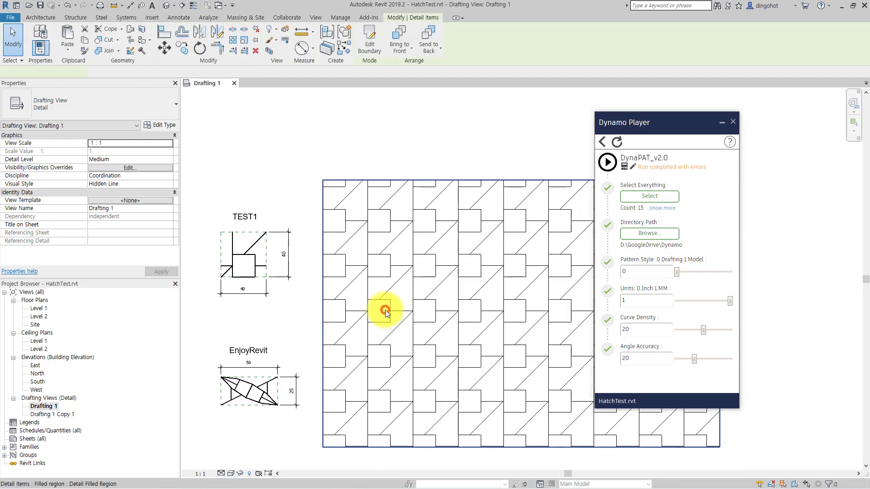
left_click(298, 323)
middle_click_drag(298, 324, 324, 339)
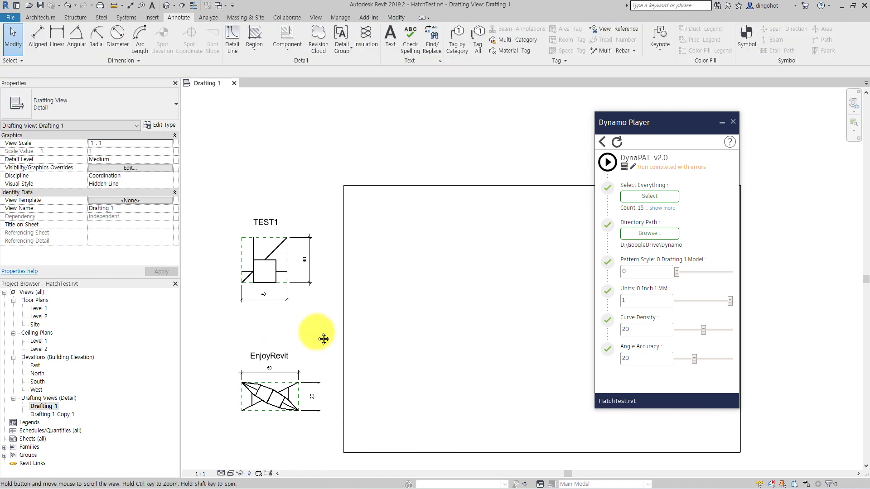
scroll(305, 311, "up", 2)
scroll(292, 282, "up", 2)
scroll(336, 298, "up", 2)
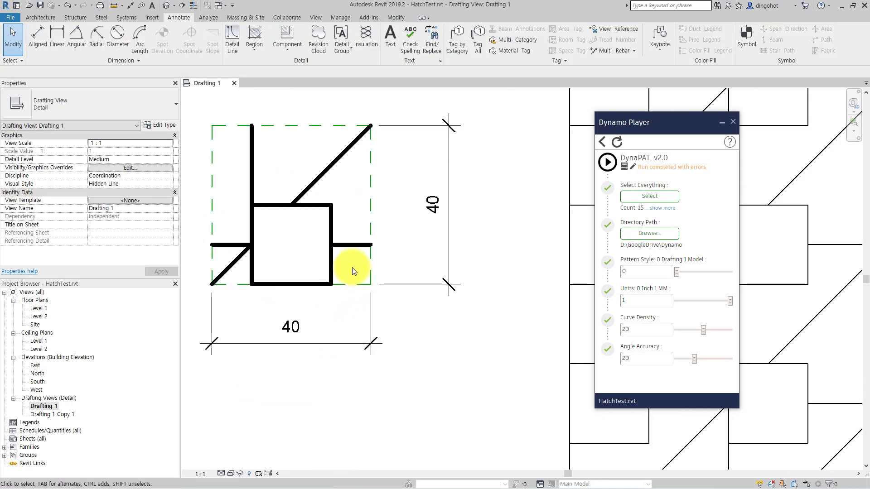
left_click_drag(352, 267, 237, 161)
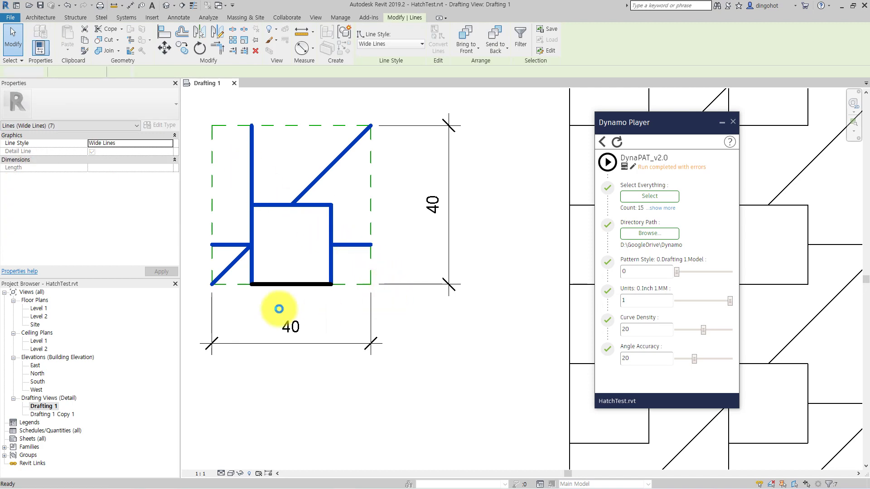
- Delete the TEST1 wide-line motif, including the leftover bottom line
key("Delete")
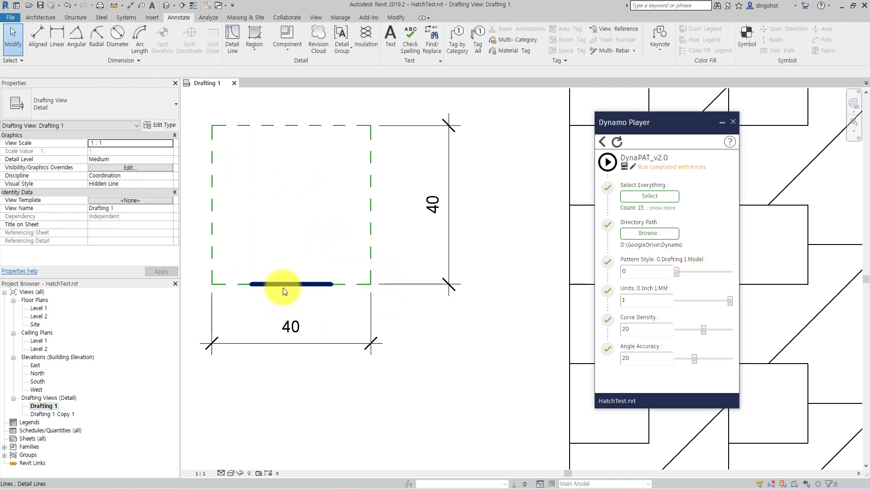
left_click(283, 285)
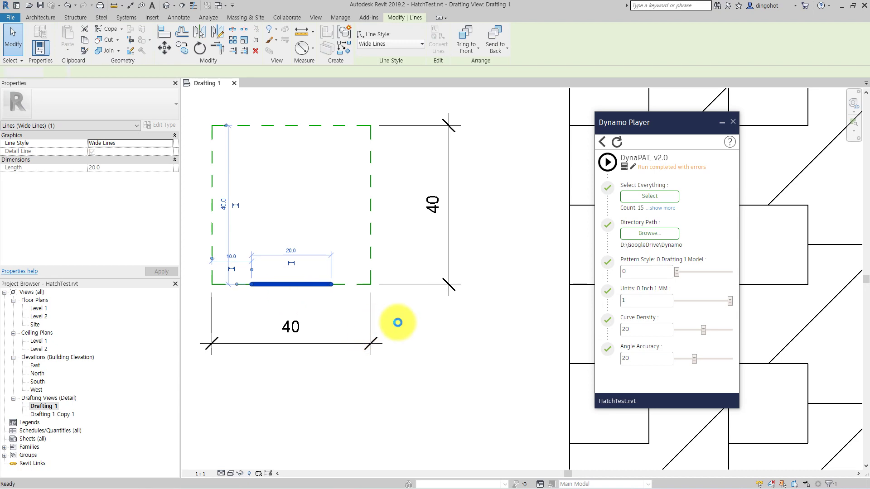
key("Delete")
scroll(416, 321, "down", 1)
scroll(413, 365, "down", 1)
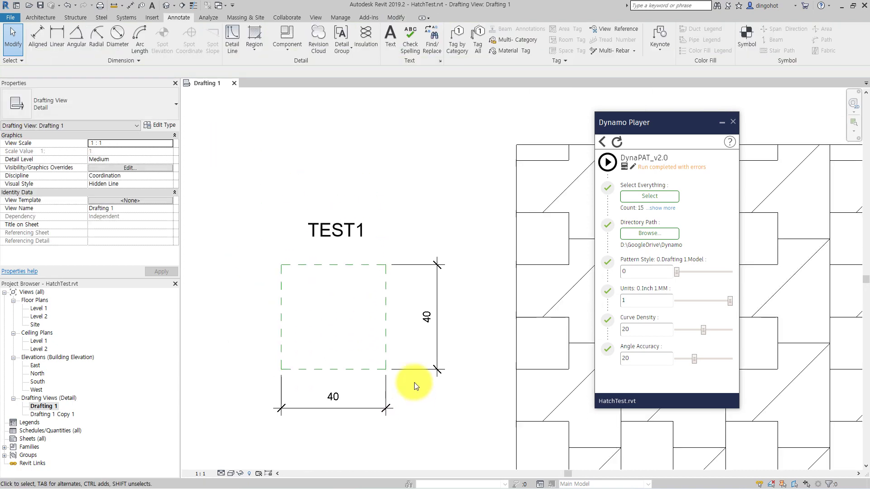
left_click(238, 37)
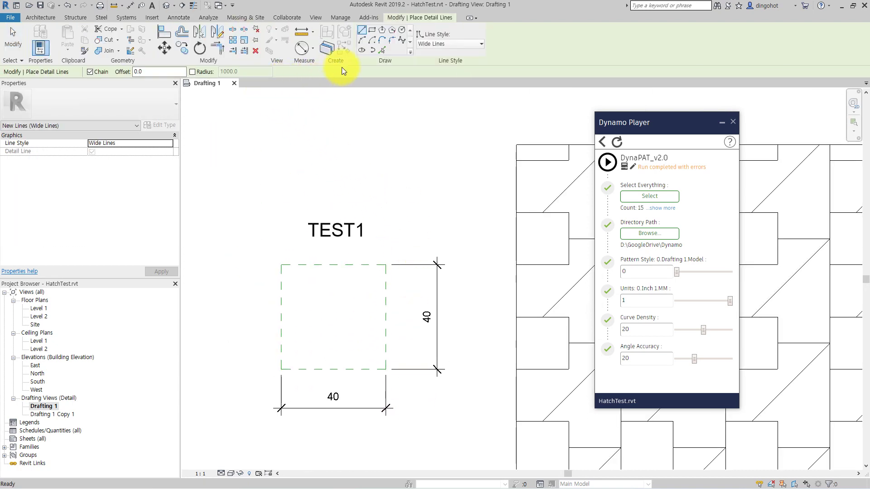
- Draw two opposing radius-20 quarter arcs in the square's corners with Center-ends Arc
left_click(374, 40)
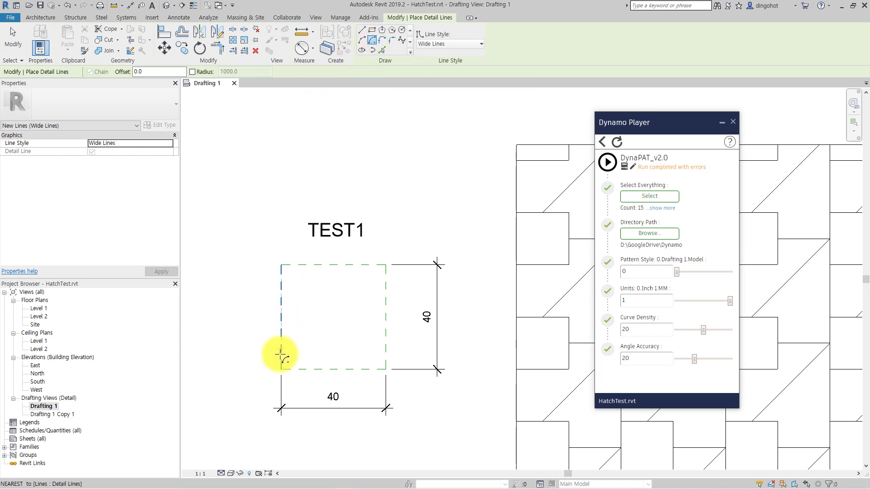
left_click(281, 369)
left_click(281, 316)
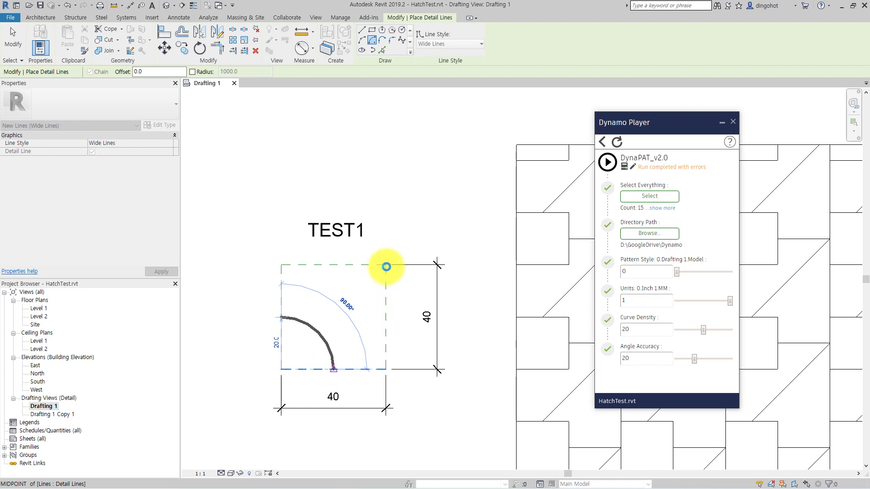
left_click(386, 265)
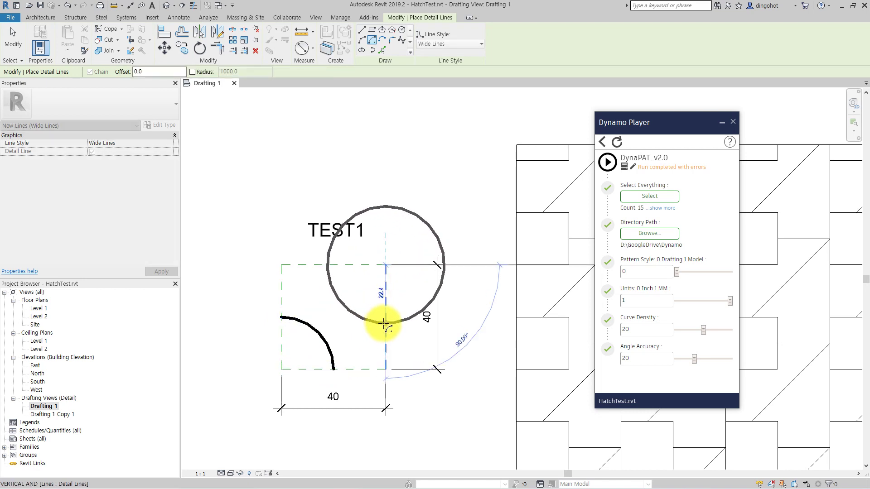
left_click(385, 317)
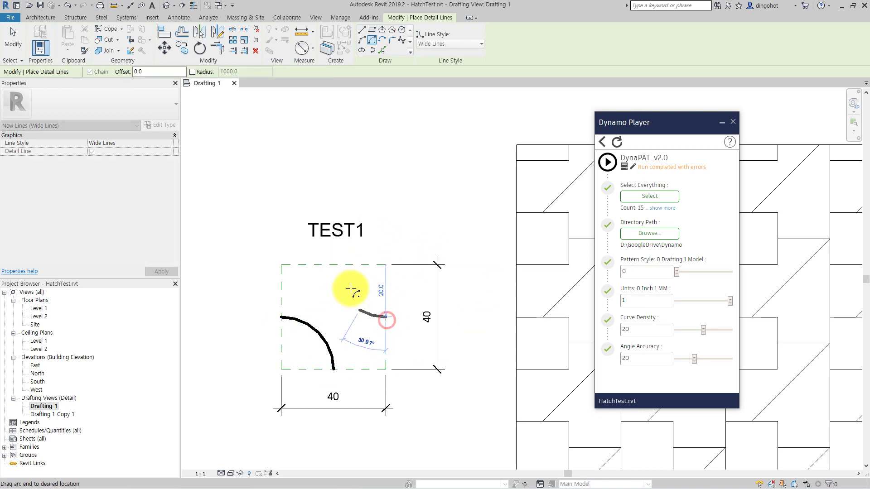
left_click(334, 265)
- Draw a corner-to-corner diagonal and a short cross line from it to the arc
left_click(362, 28)
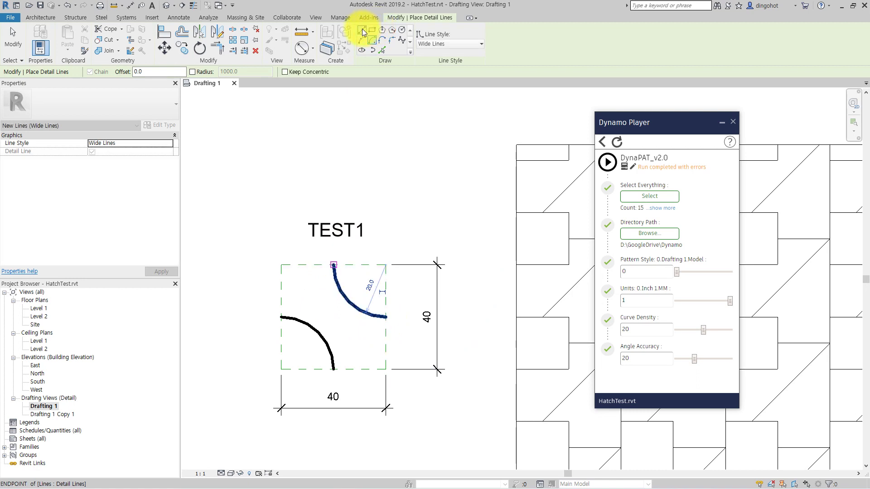
left_click(386, 370)
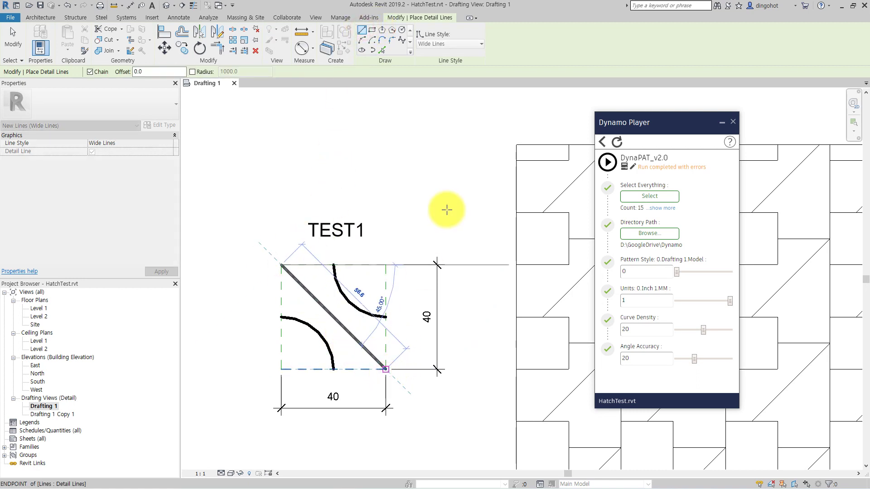
key("Escape")
left_click(349, 301)
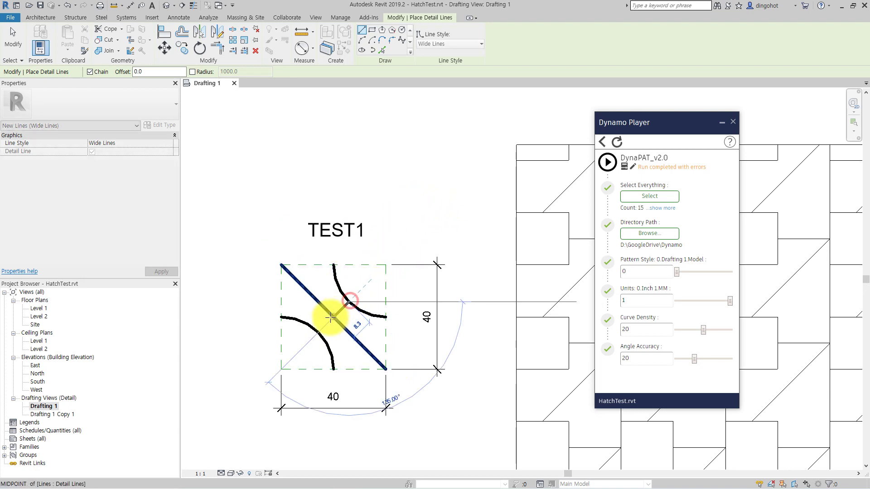
left_click(318, 332)
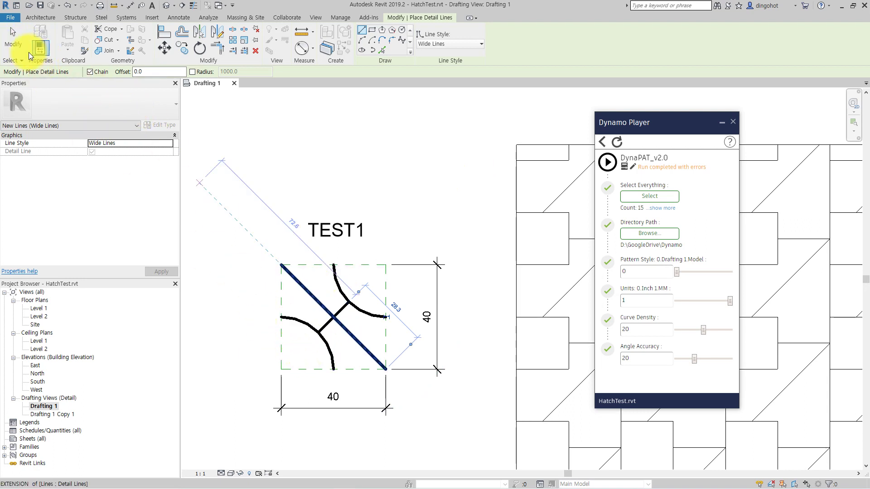
left_click(12, 45)
scroll(241, 182, "down", 2)
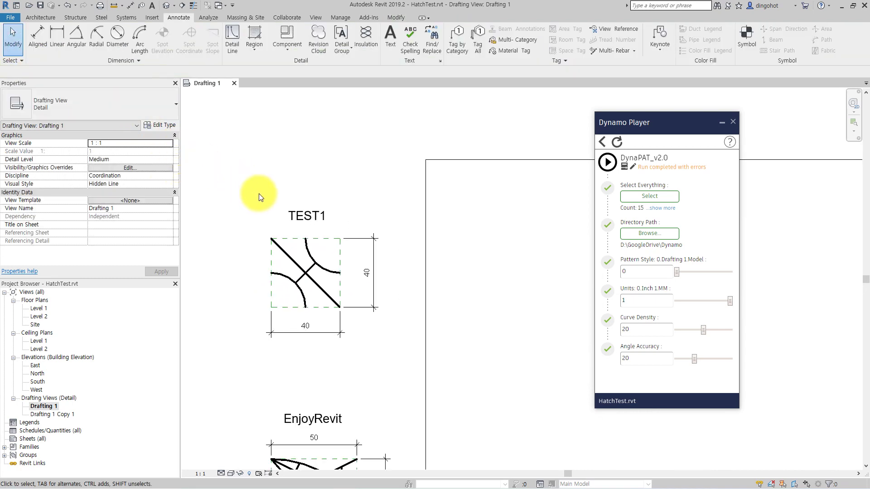
middle_click_drag(259, 194, 287, 181)
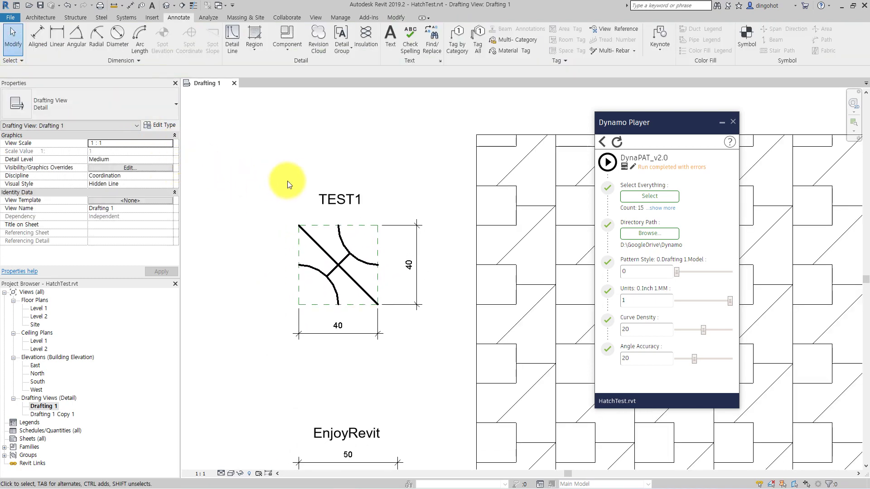
left_click(643, 198)
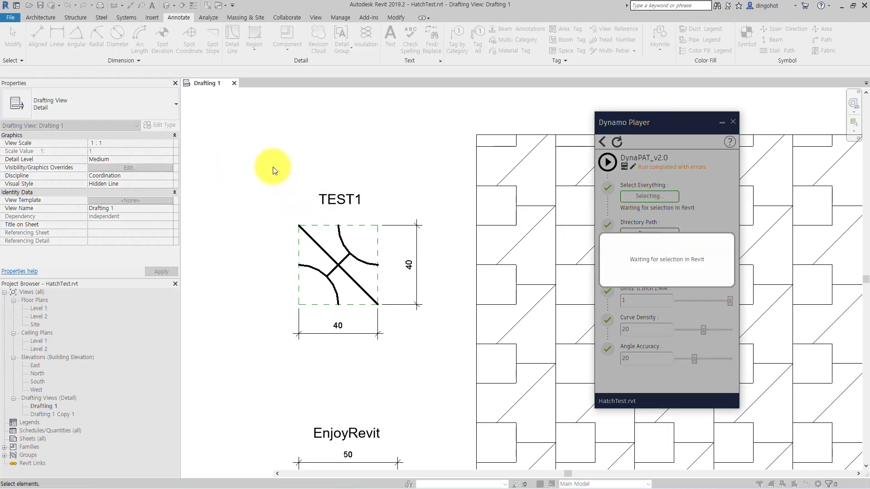
- Window-select the 11 TEST1 elements and run the DynaPAT_v2.0 script
left_click_drag(271, 197, 442, 369)
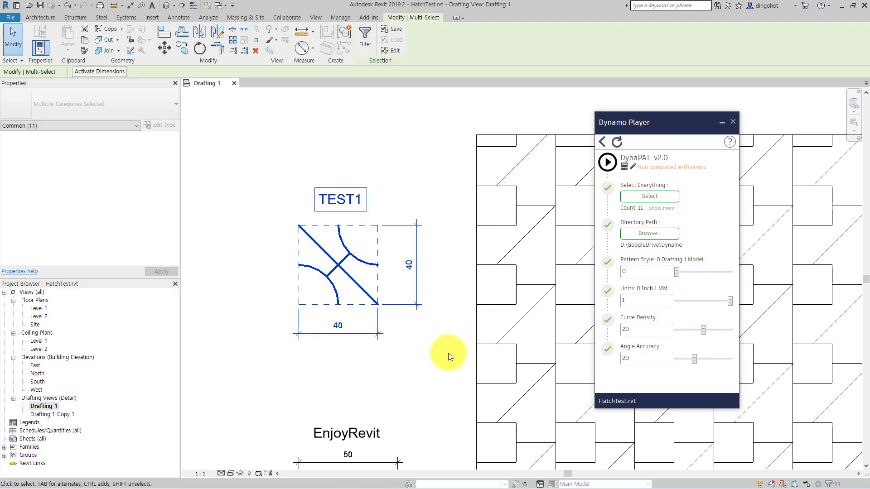
left_click(607, 164)
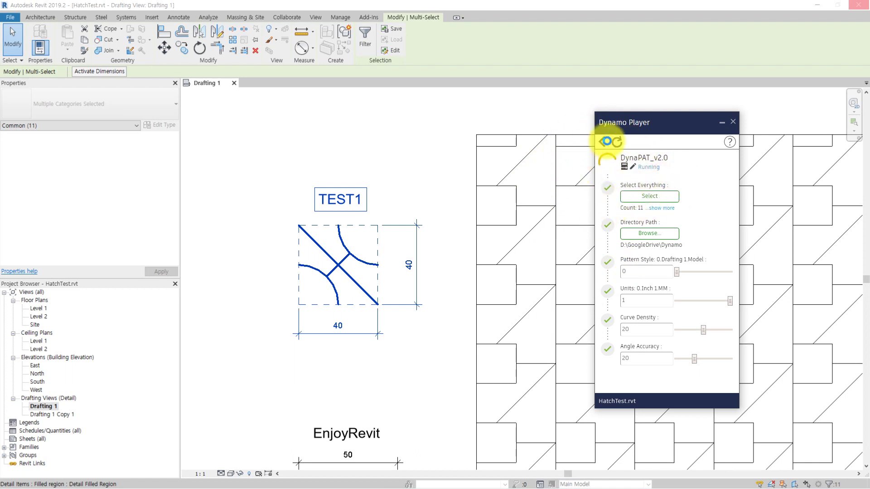
- Re-import TEST1.pat into the filled region's EnjoyRevit fill pattern
left_click(503, 183)
left_click(161, 129)
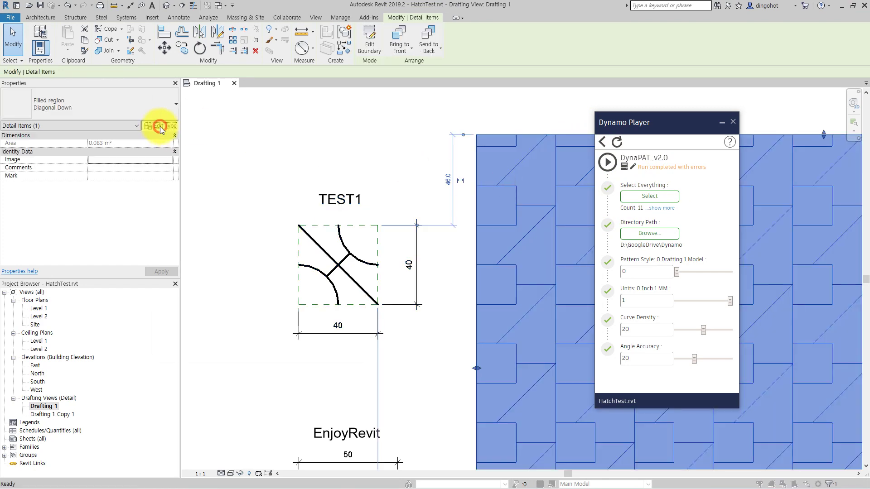
left_click(345, 177)
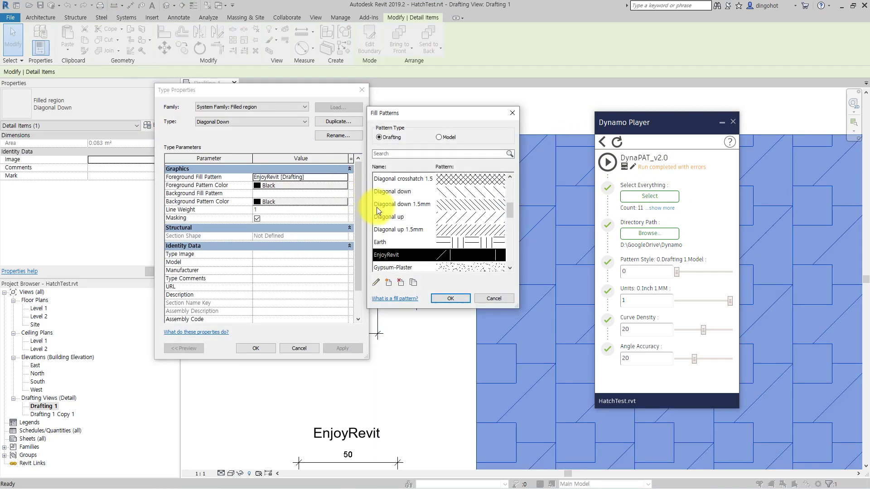
double_click(459, 254)
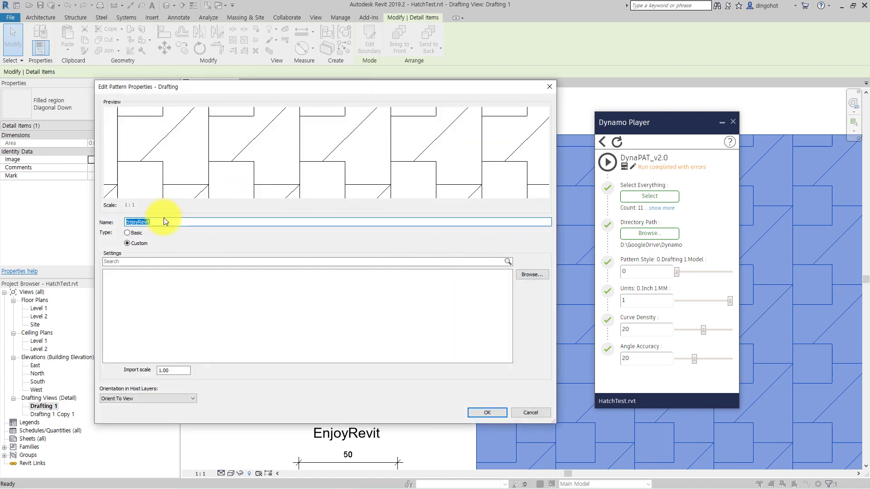
left_click(521, 274)
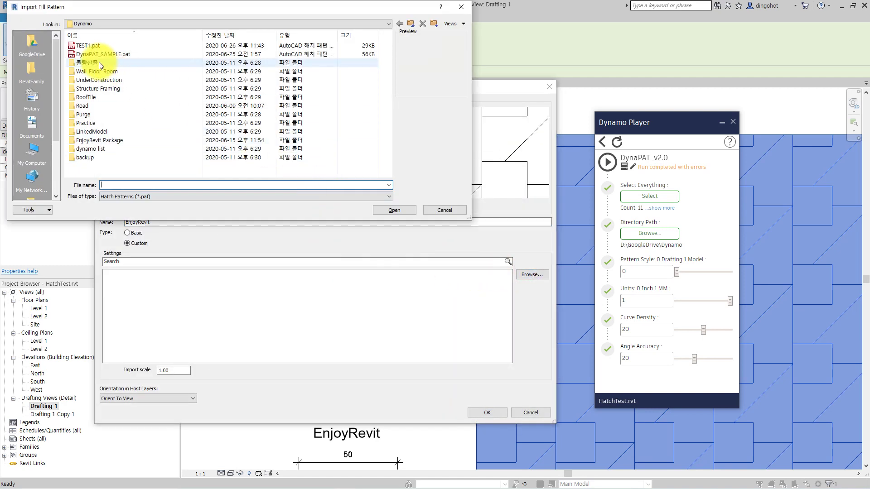
left_click(89, 45)
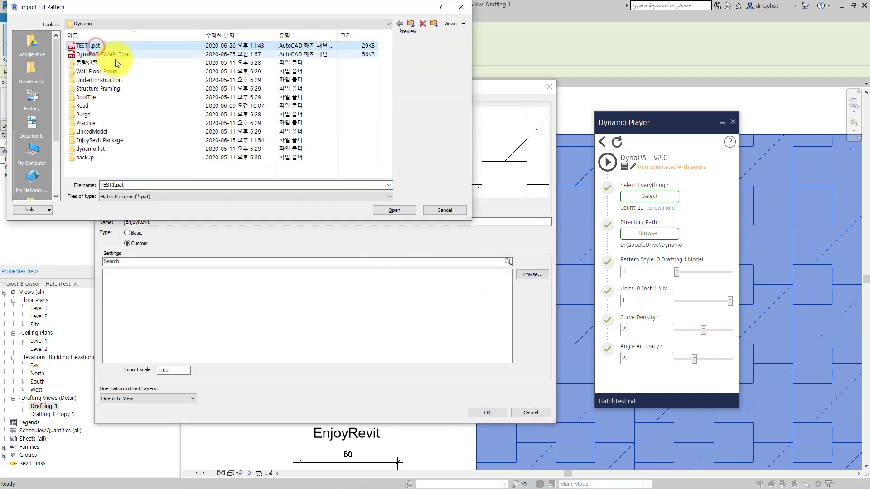
left_click(385, 210)
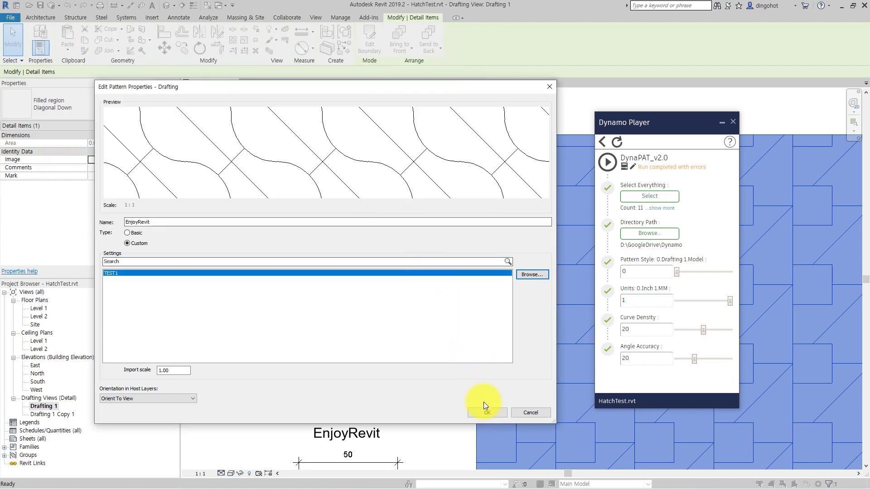
left_click(484, 414)
left_click(458, 300)
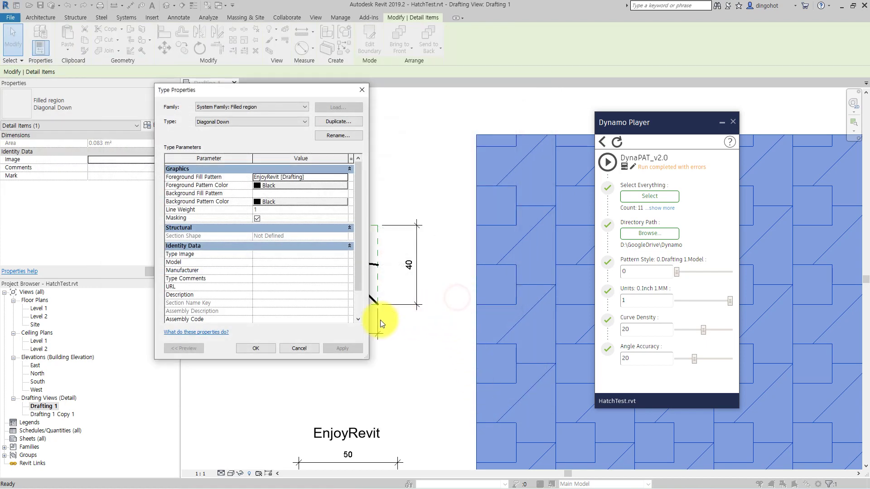
- Apply the new curved TEST1 hatch to the region type and zoom in to inspect it
left_click(438, 332)
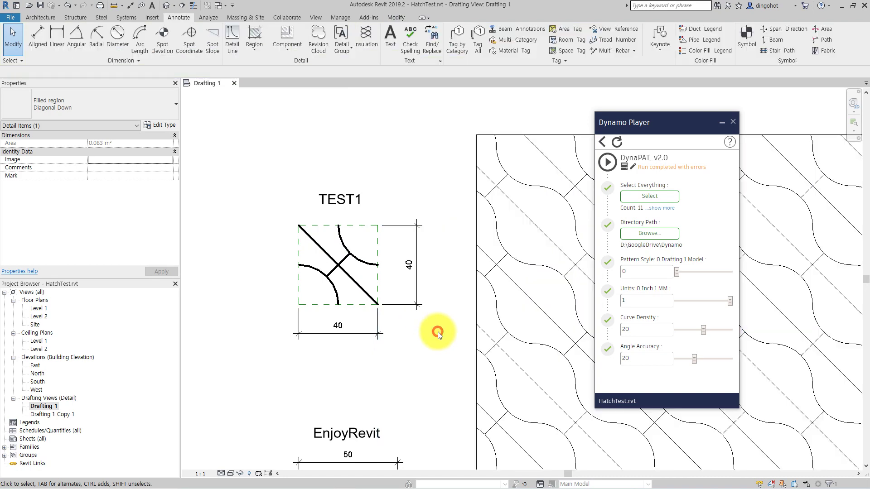
scroll(439, 333, "down", 4)
middle_click_drag(439, 334, 184, 303)
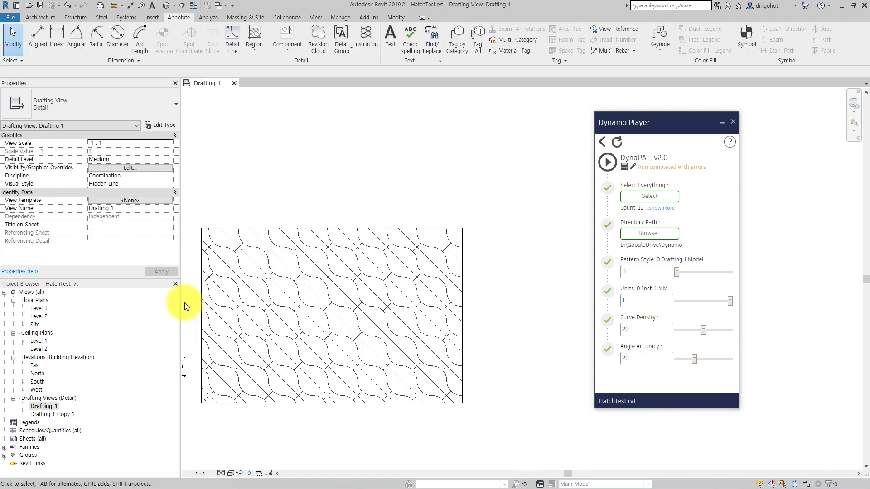
left_click(271, 311)
scroll(281, 312, "up", 3)
scroll(282, 312, "up", 1)
scroll(423, 307, "up", 2)
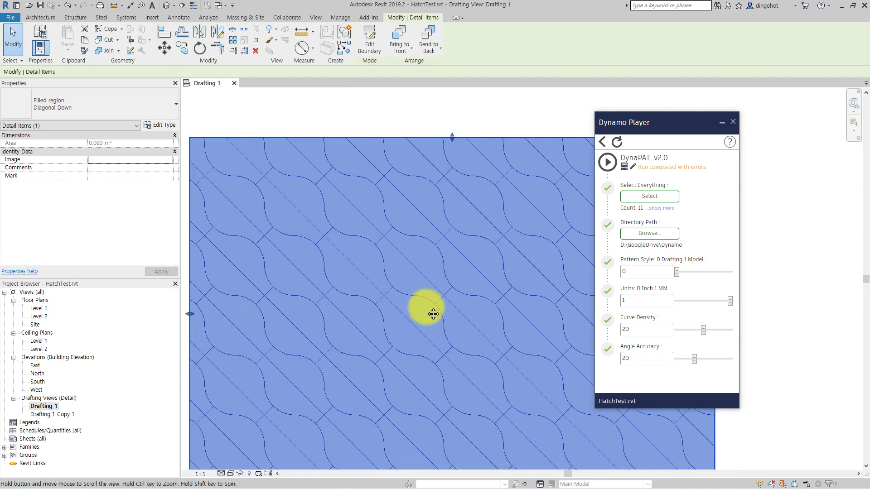
scroll(369, 287, "up", 2)
scroll(372, 288, "up", 3)
scroll(373, 288, "down", 1)
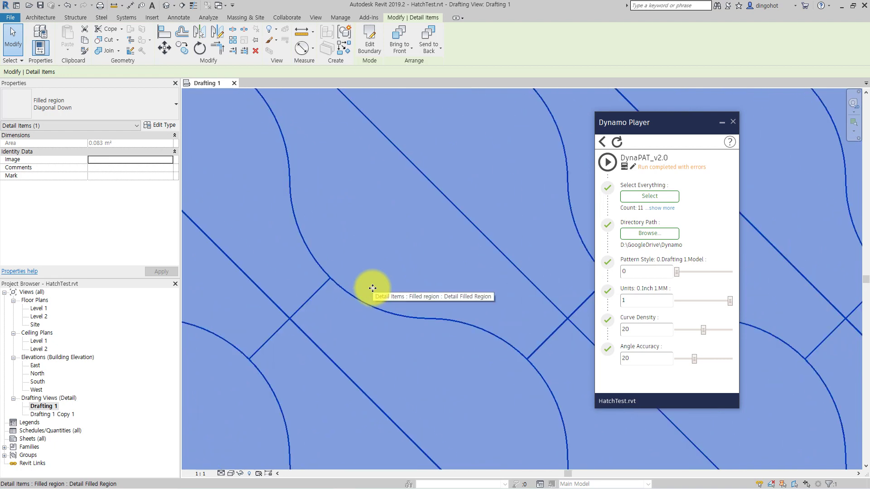
scroll(372, 288, "down", 2)
scroll(373, 289, "down", 1)
scroll(373, 288, "down", 2)
- Deselect the filled region and window-select the four wide lines inside the TEST1 box
mouse_move(398, 288)
middle_mouse_down()
mouse_move(292, 304)
mouse_move(286, 363)
middle_mouse_up()
left_click(230, 307)
scroll(238, 303, "up", 3)
scroll(307, 278, "up", 1)
left_click_drag(328, 204, 267, 275)
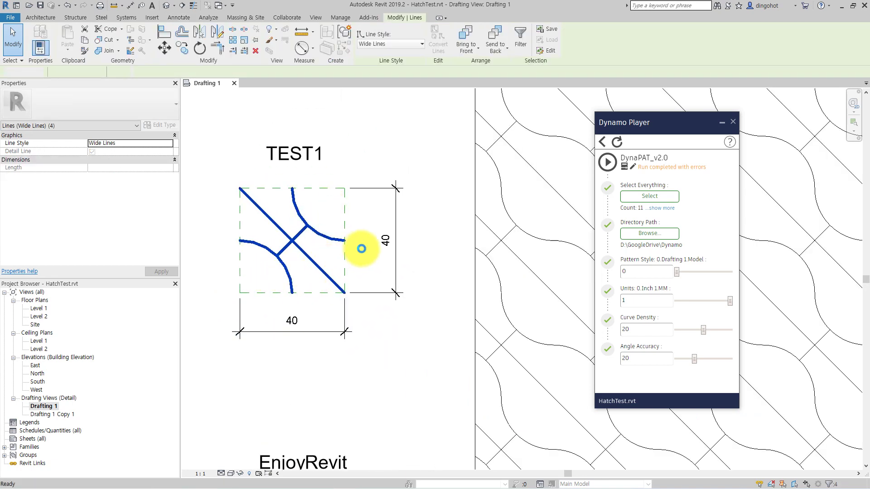
- Delete the four TEST1 tile lines and dismiss the unsaved-project reminder
key("Delete")
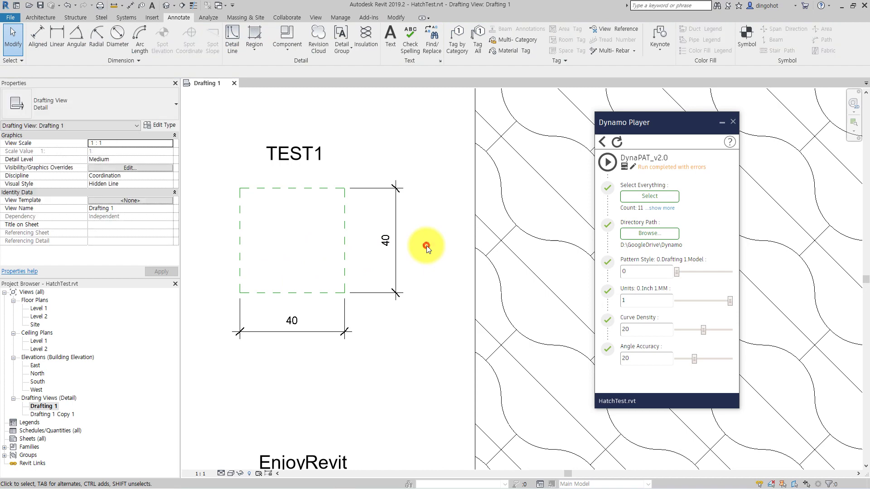
left_click(238, 41)
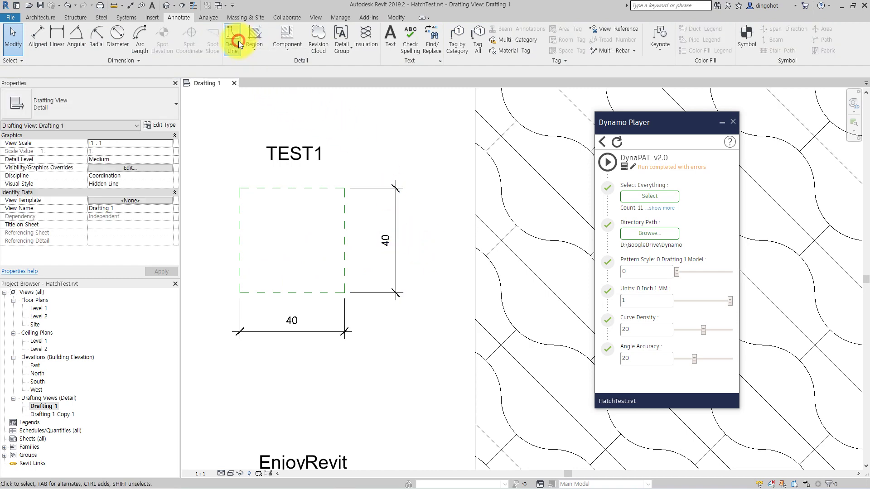
left_click(493, 290)
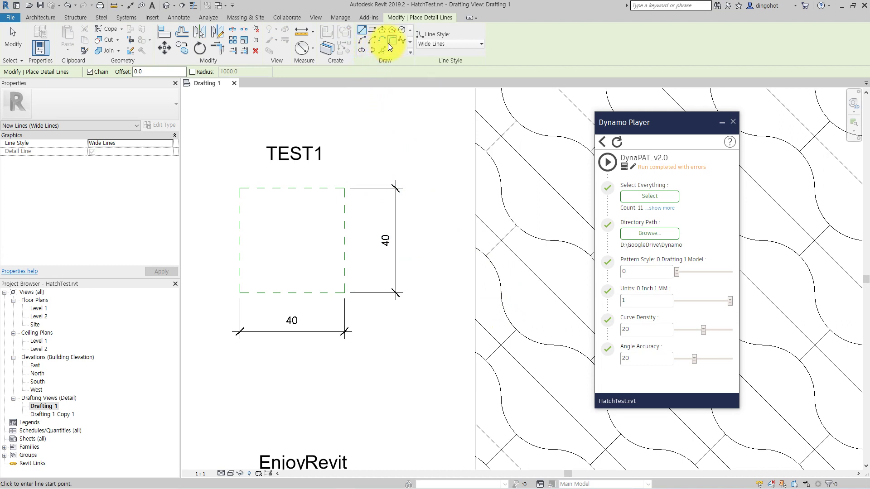
- Draw a wide-line S-shaped spline from the tile's top edge to the bottom-edge midpoint
left_click(402, 44)
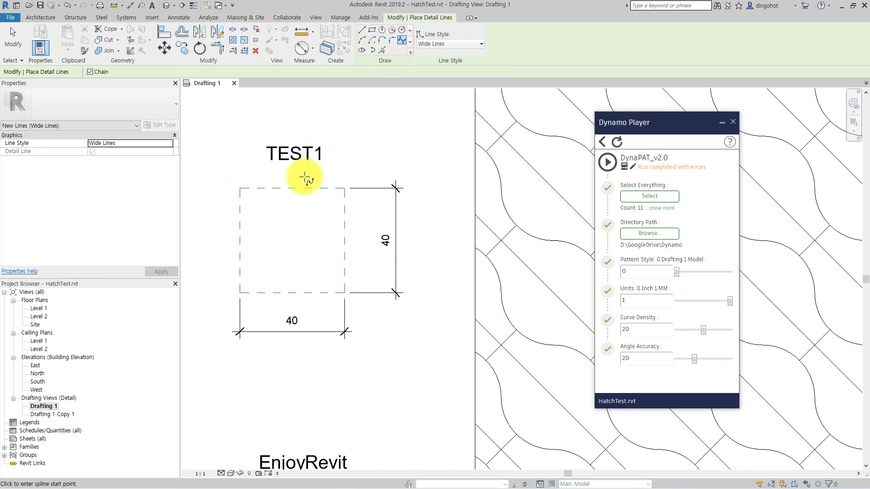
left_click(291, 191)
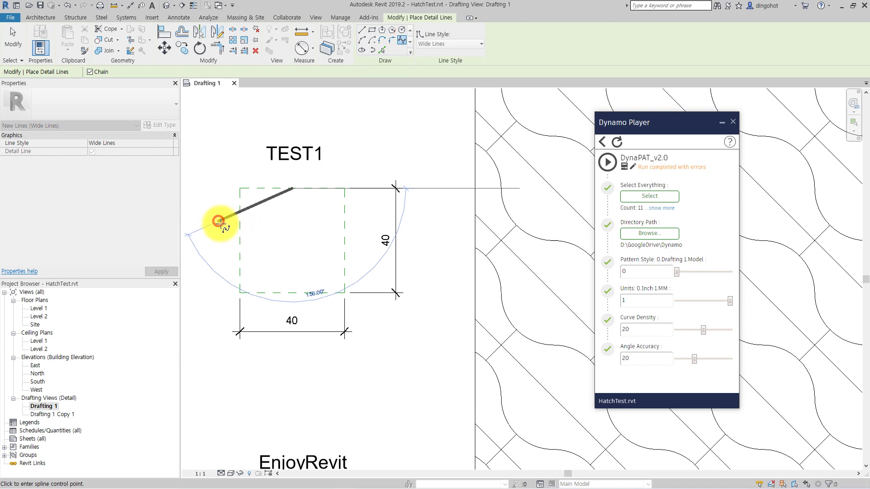
left_click(219, 222)
left_click(361, 261)
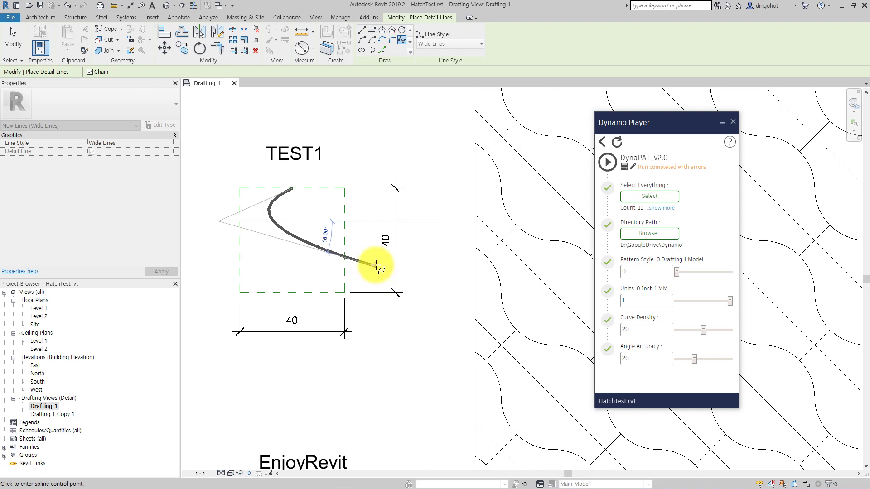
left_click(375, 266)
left_click(299, 296)
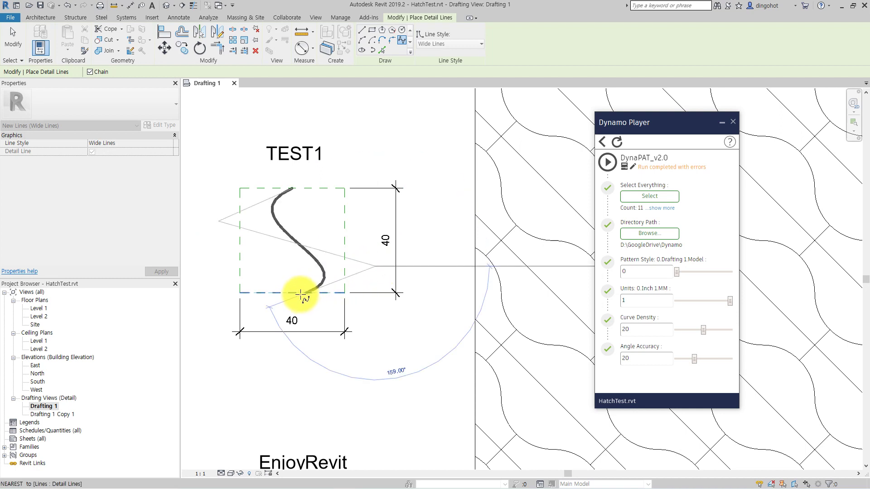
left_click(295, 295)
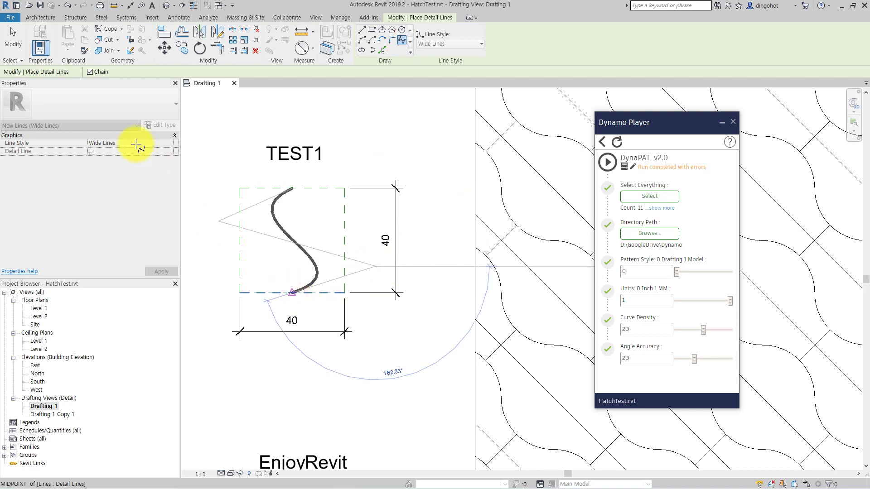
left_click(108, 123)
left_click(14, 43)
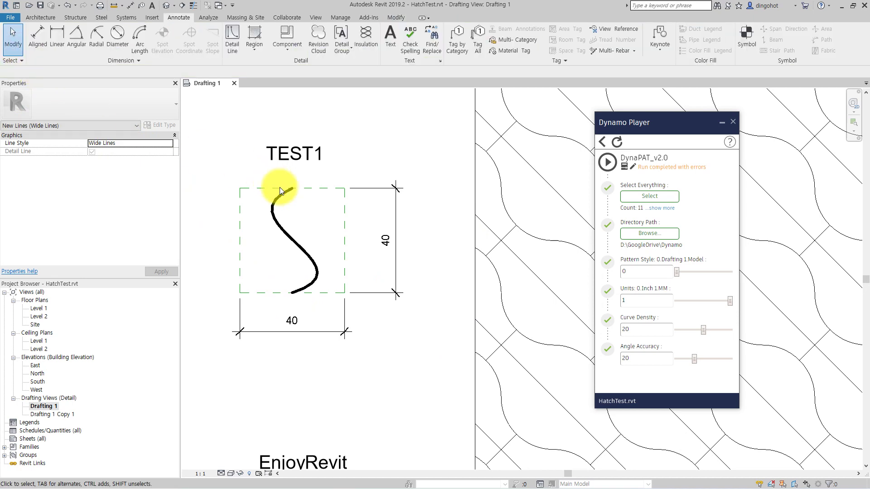
scroll(421, 225, "down", 1)
scroll(442, 216, "up", 2)
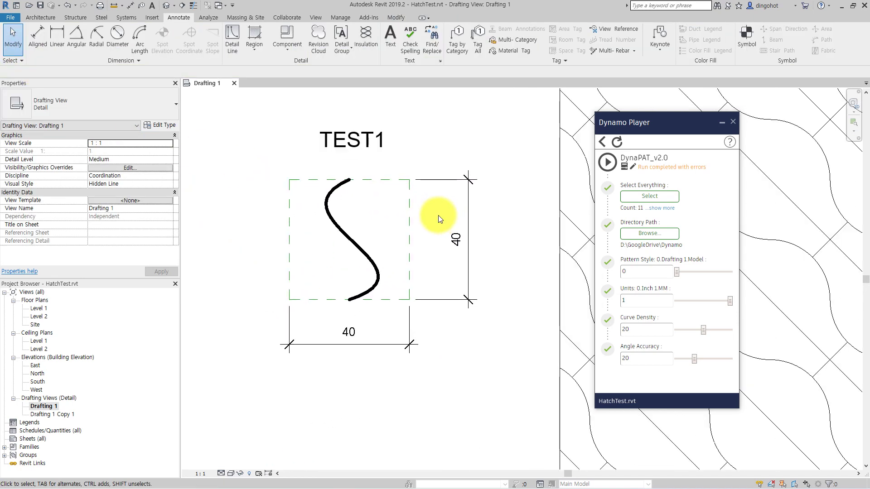
- Copy the S-shaped spline 5 units to the right
left_click(329, 202)
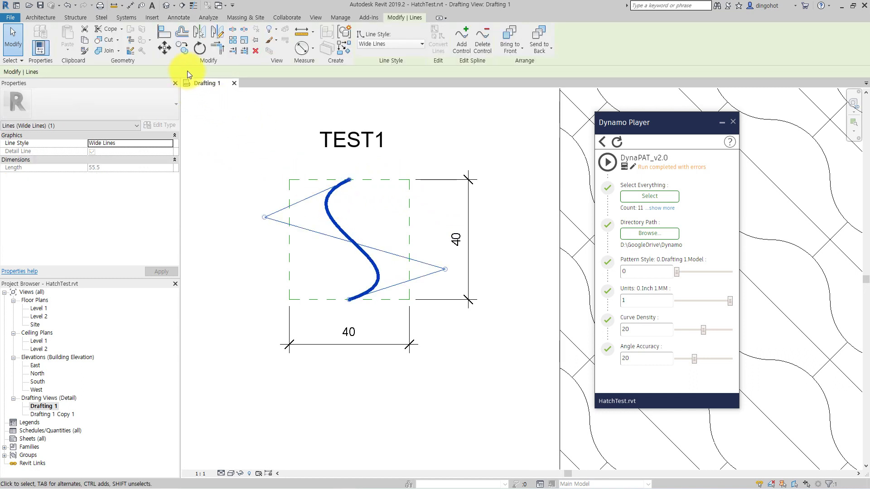
left_click(185, 54)
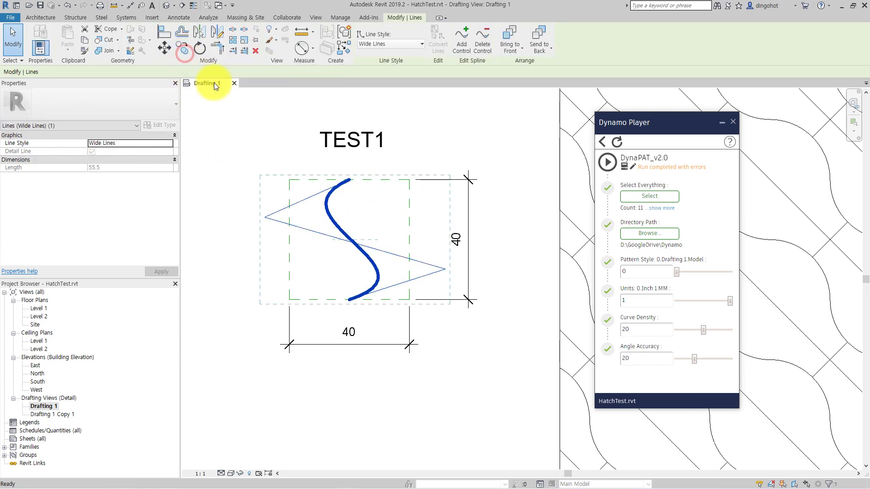
left_click(349, 180)
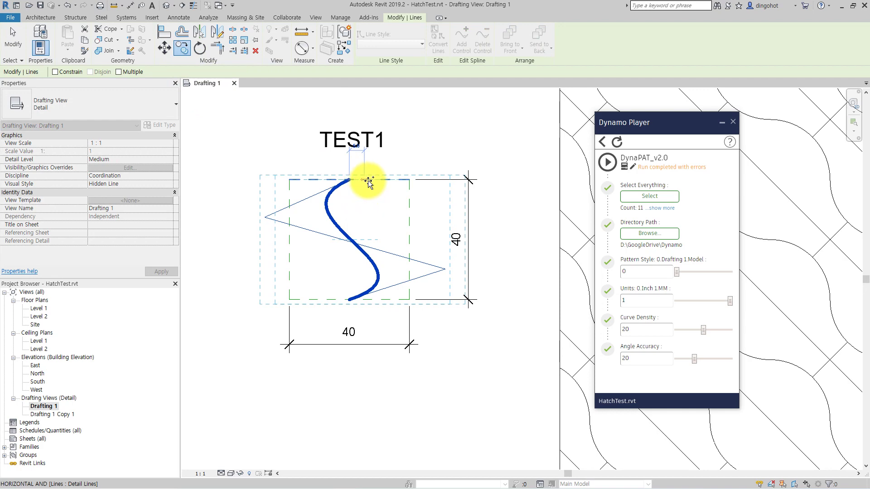
key("Return")
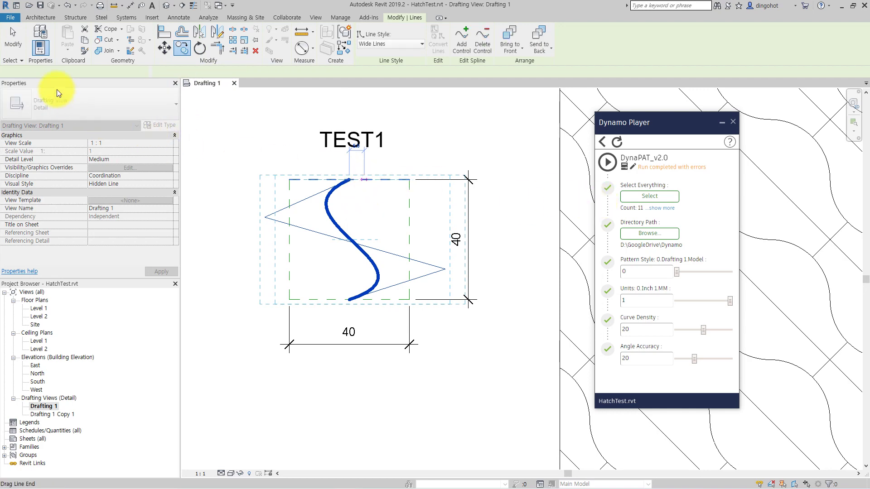
left_click(20, 49)
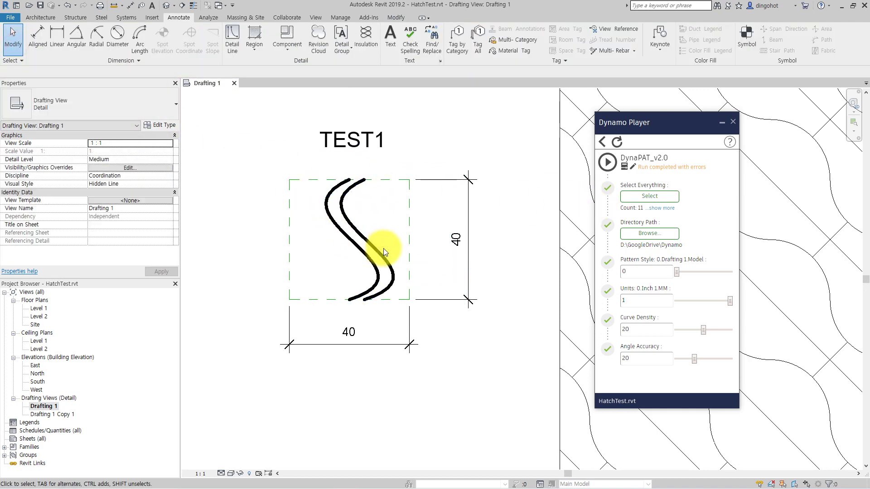
- Move the original spline slightly left so the two S curves sit side by side
left_click(347, 236)
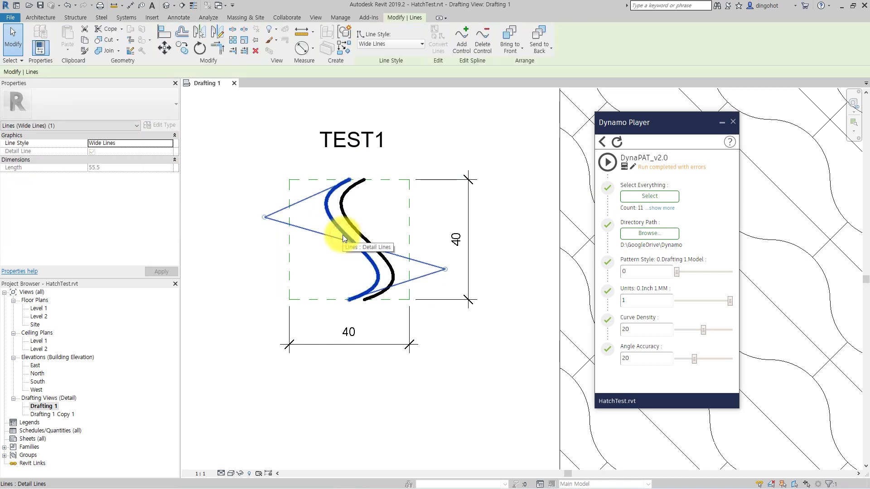
key("m")
key("v")
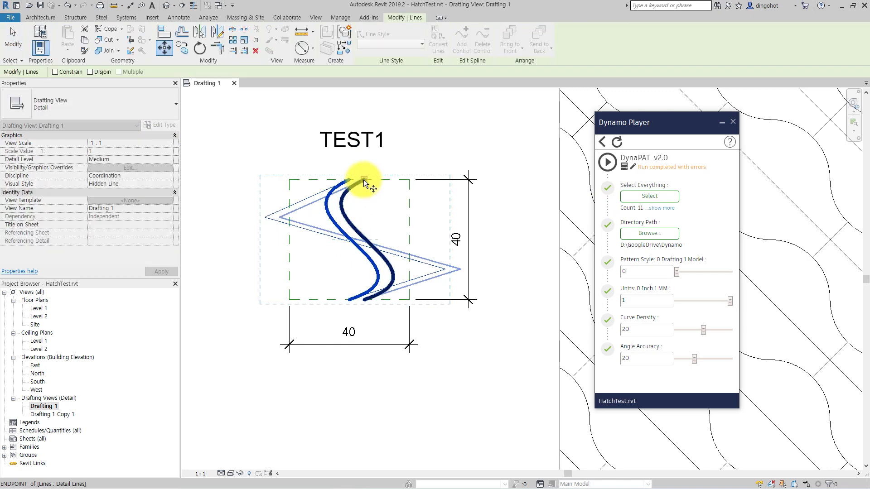
left_click(363, 179)
left_click(348, 180)
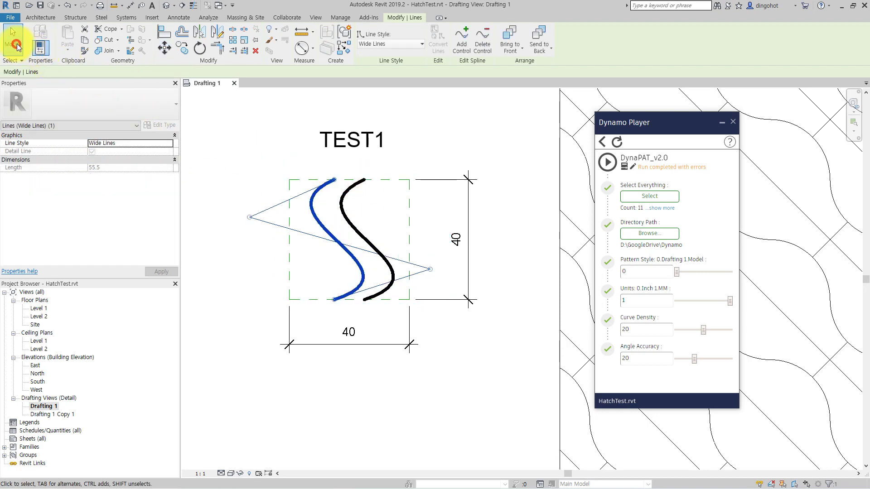
left_click(16, 46)
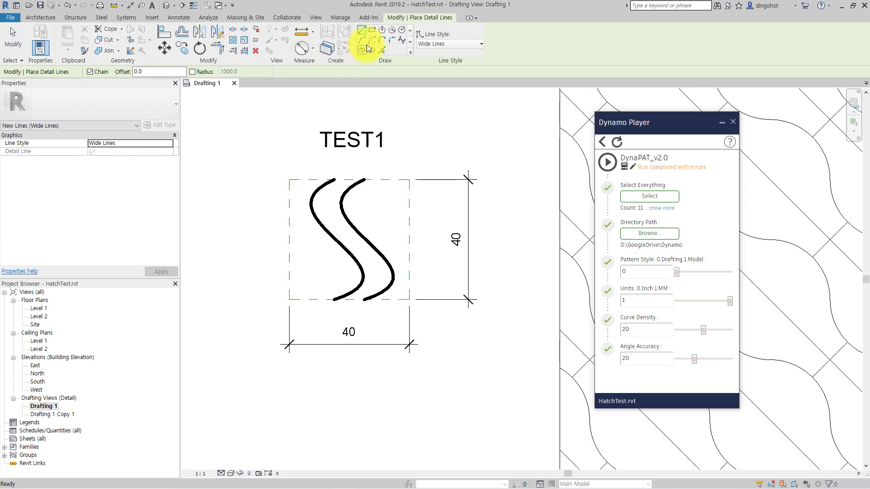
- Draw two short horizontal wide-line rungs joining the twin S curves
left_click(361, 31)
scroll(310, 203, "up", 3)
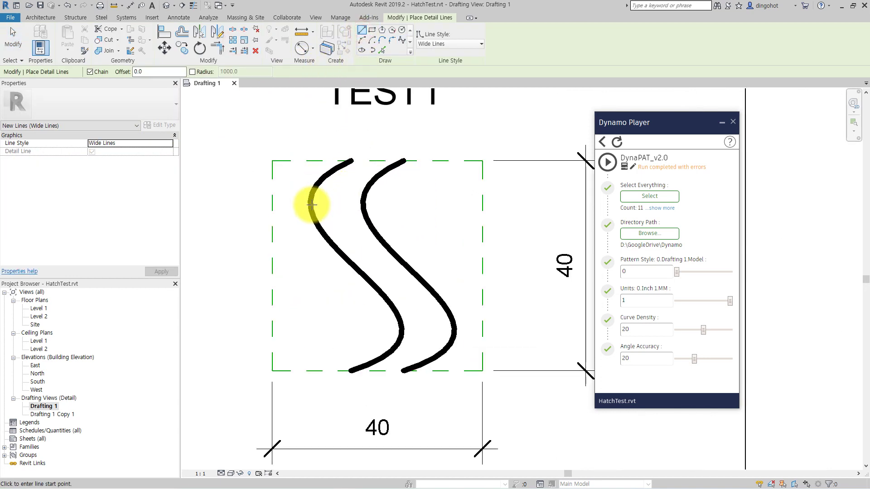
scroll(311, 203, "up", 1)
left_click(311, 203)
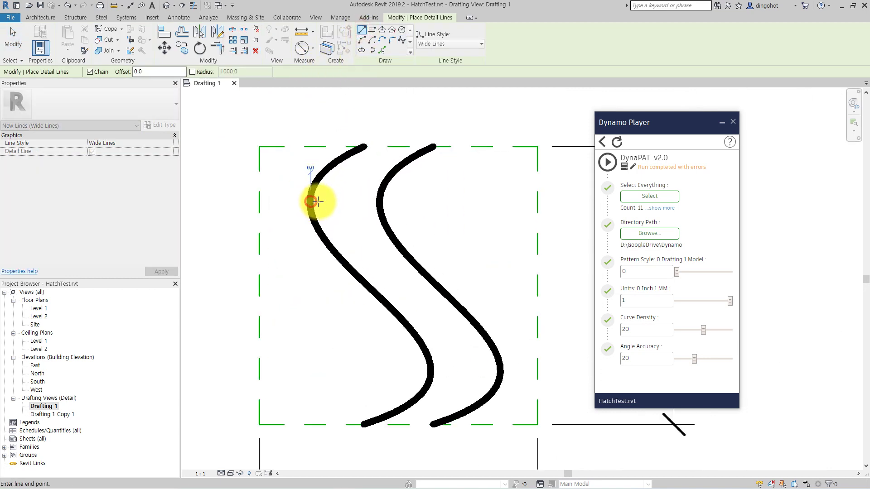
left_click(376, 201)
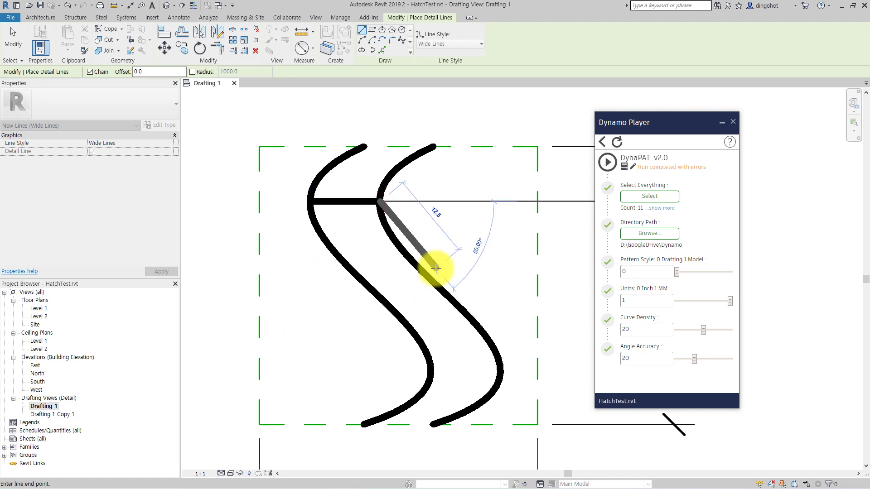
key("Escape")
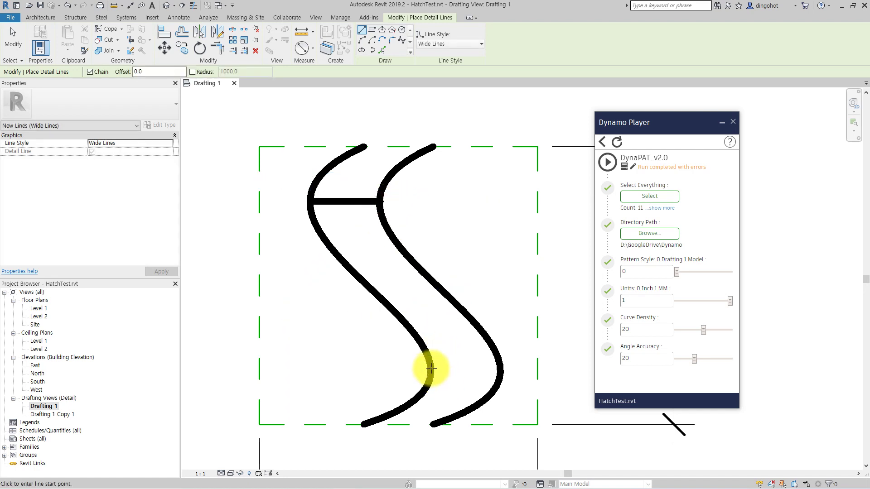
left_click(431, 368)
left_click(499, 369)
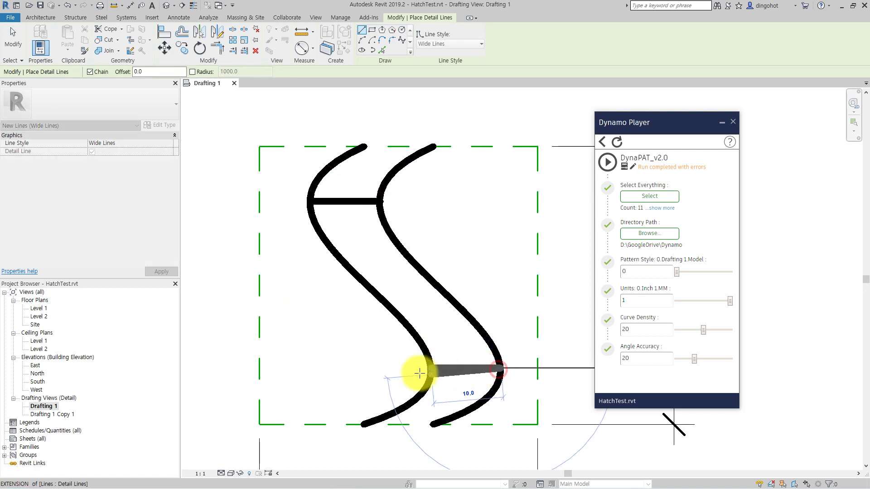
key("Escape")
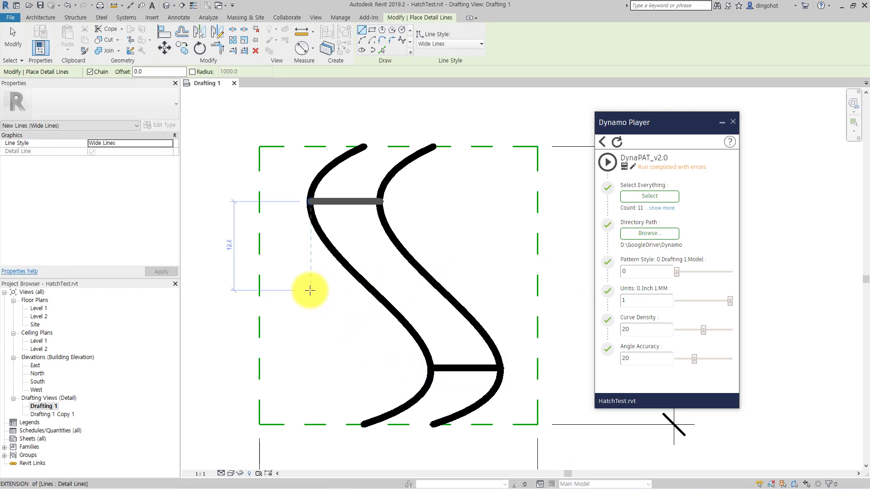
- Draw mid-height lines from the tile's left and right edges to the S curves
left_click(258, 286)
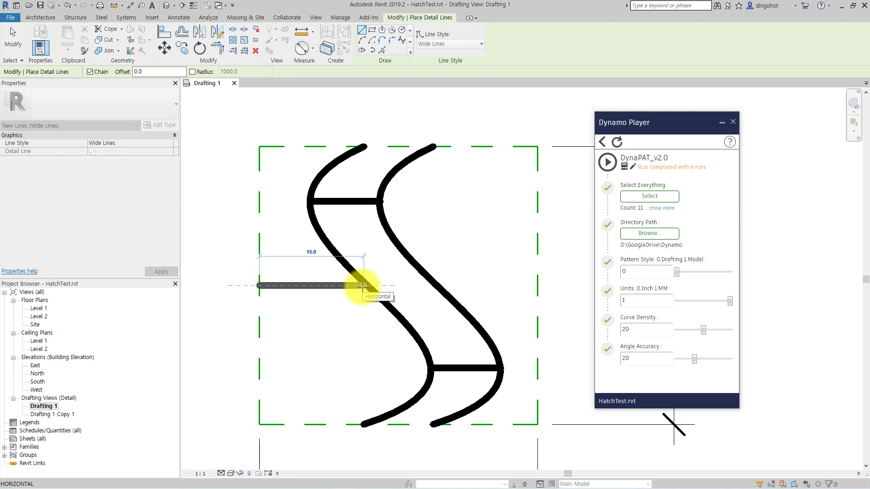
left_click(362, 287)
key("Escape")
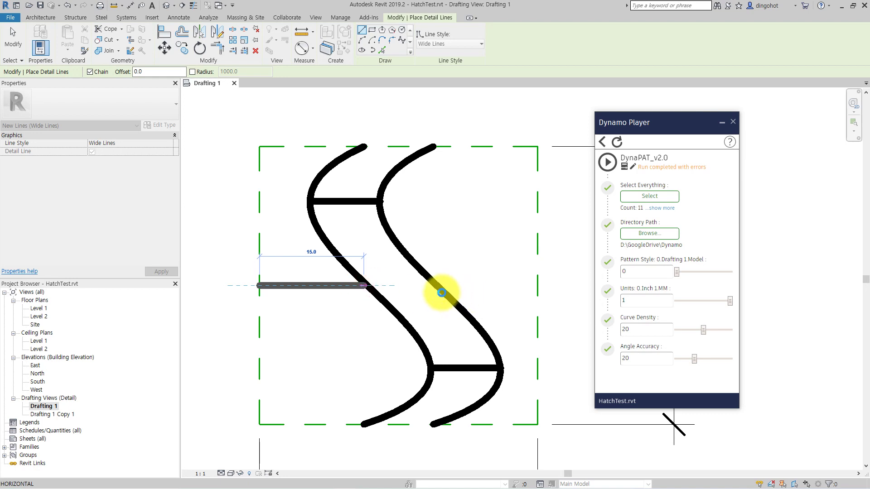
left_click(432, 286)
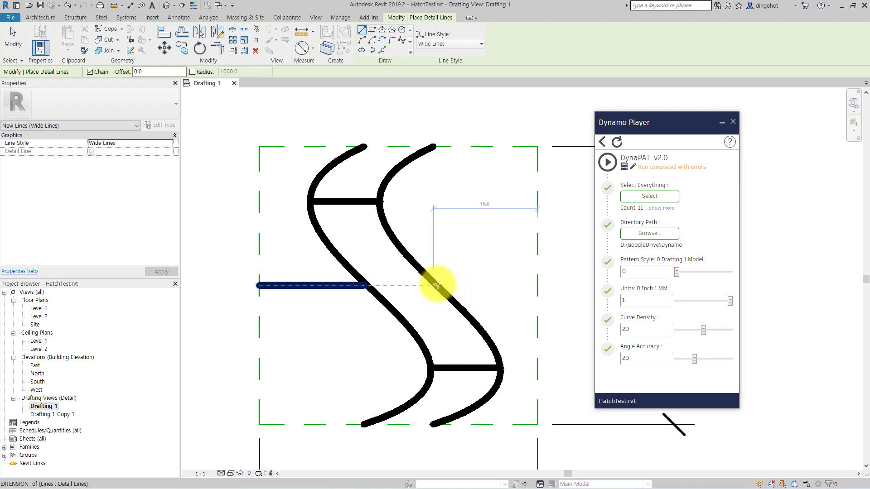
left_click(538, 286)
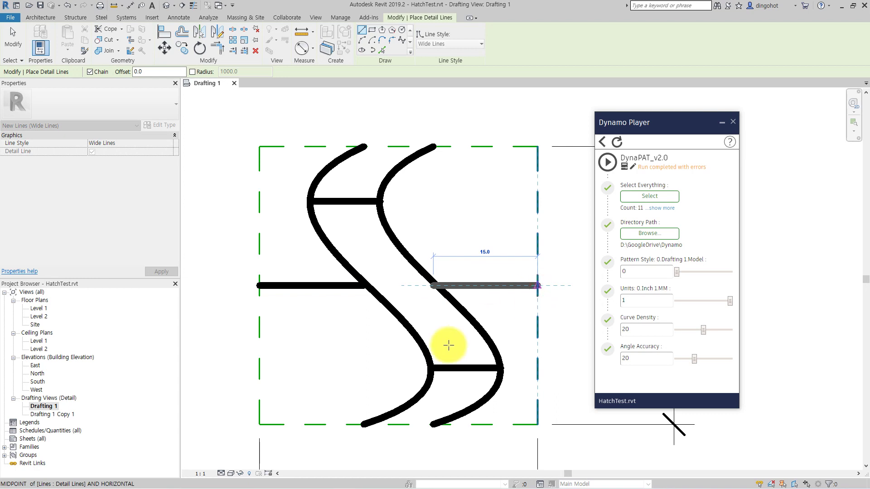
- Draw diagonals from the top-right corner and to the bottom-left corner meeting the curves
left_click(539, 147)
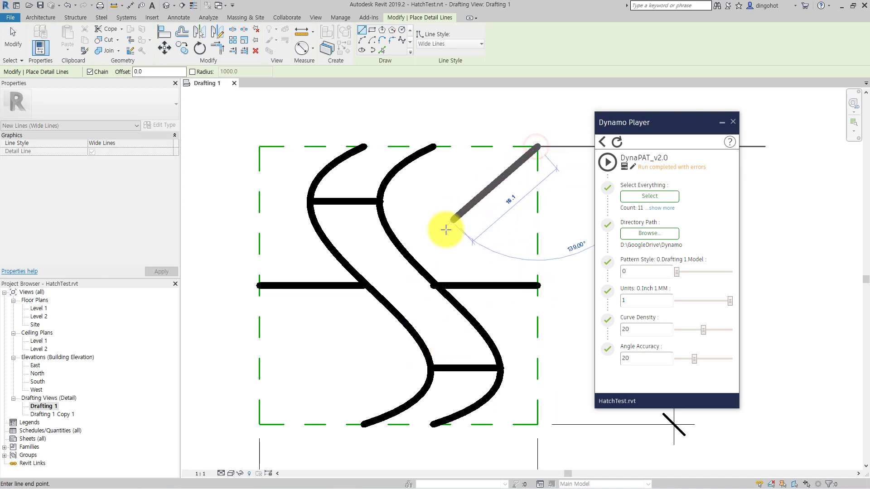
left_click(420, 267)
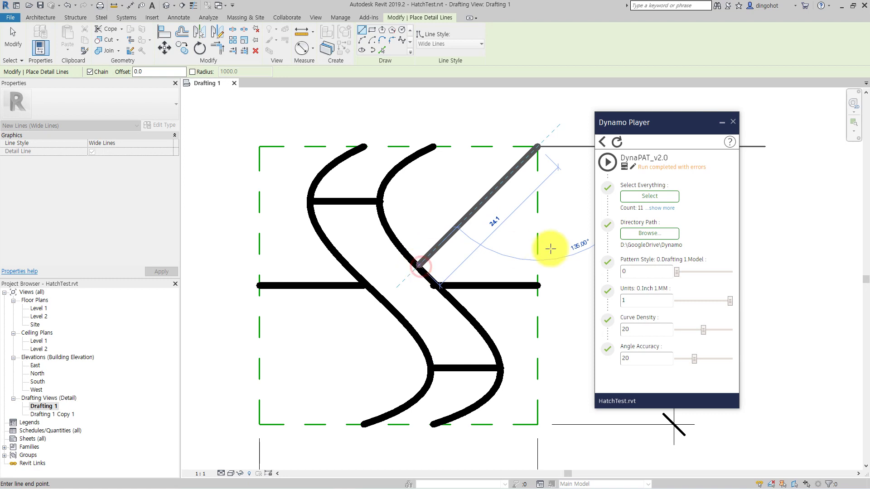
key("Escape")
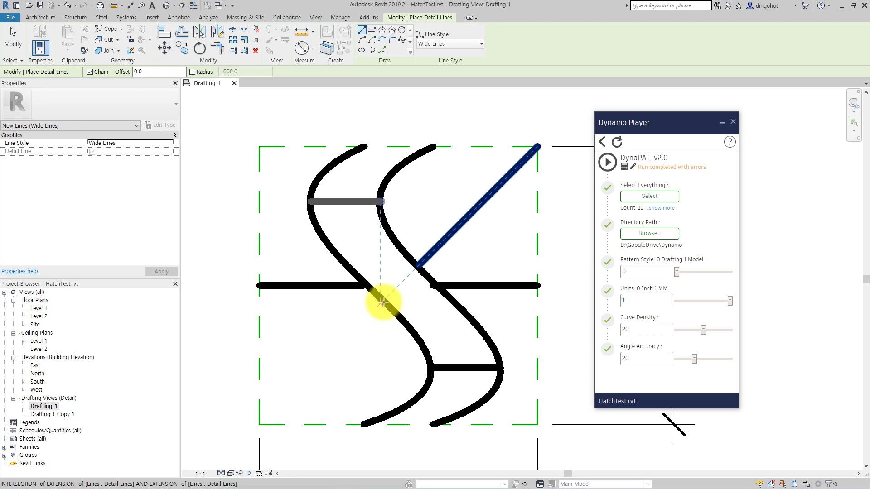
left_click(383, 302)
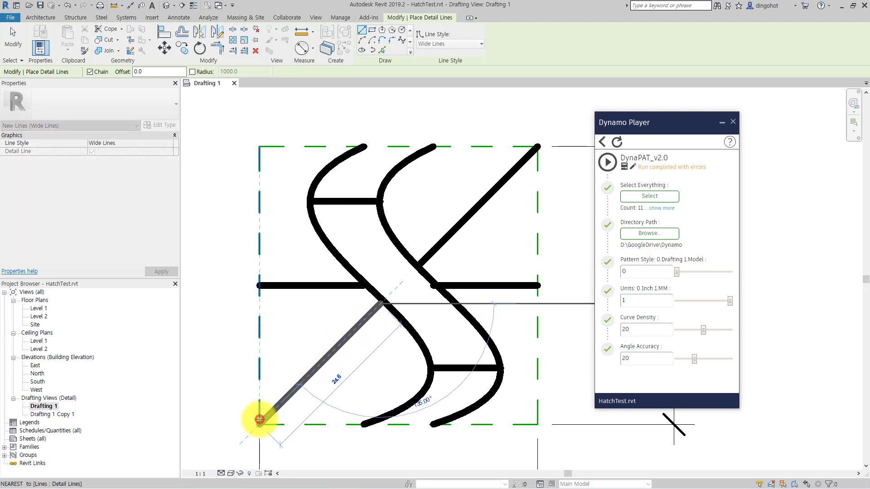
left_click(259, 420)
left_click(13, 45)
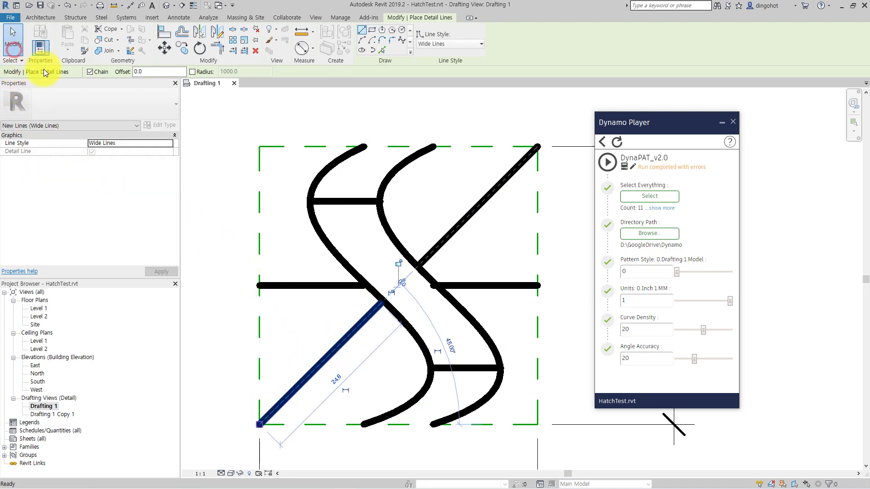
key("Escape")
scroll(386, 237, "down", 3)
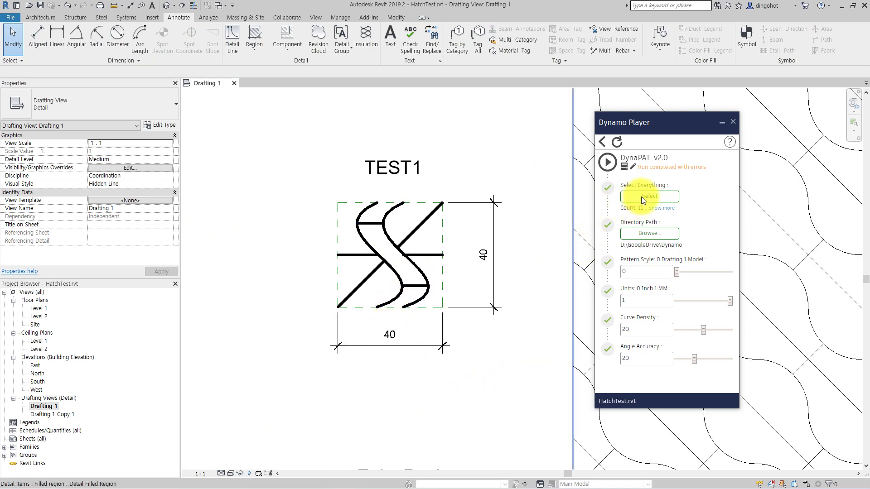
- Set the DynaPAT Curve Density to 16
left_click_drag(701, 330, 693, 332)
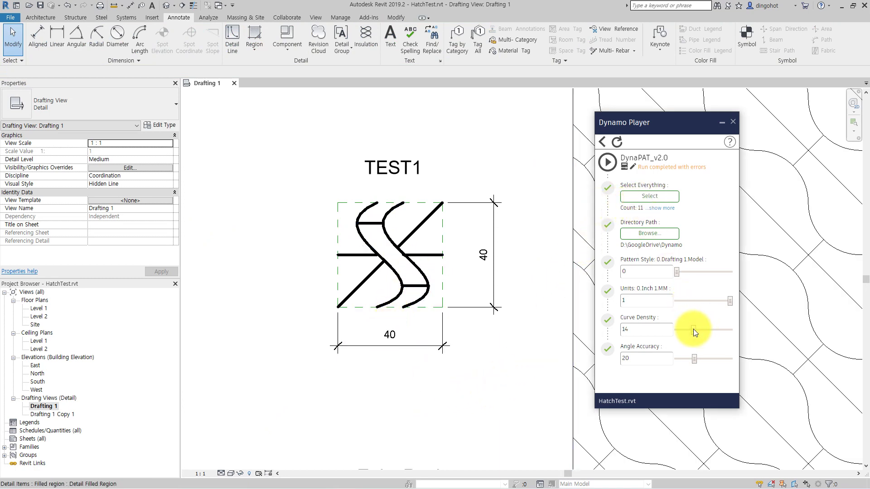
double_click(671, 333)
type("1")
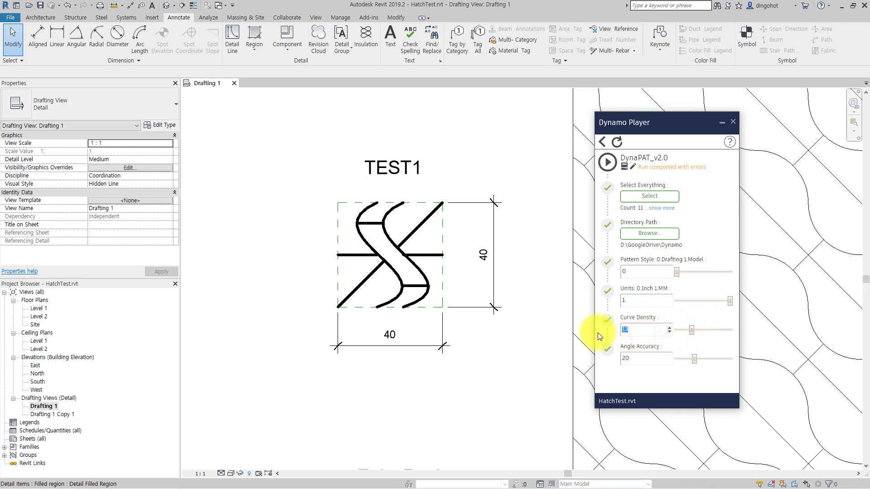
type("6")
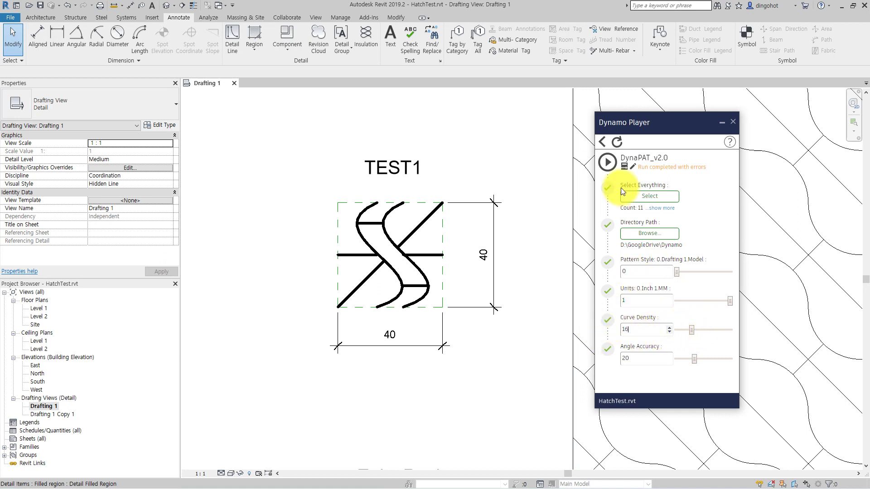
- Window-select all 15 TEST1 tile elements, run the script, and clear the selection
left_click(635, 198)
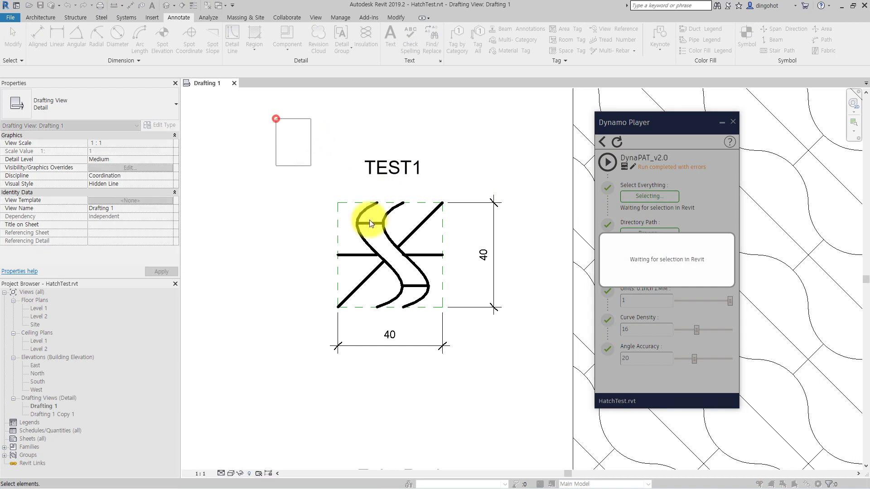
left_click_drag(276, 119, 542, 377)
left_click(608, 164)
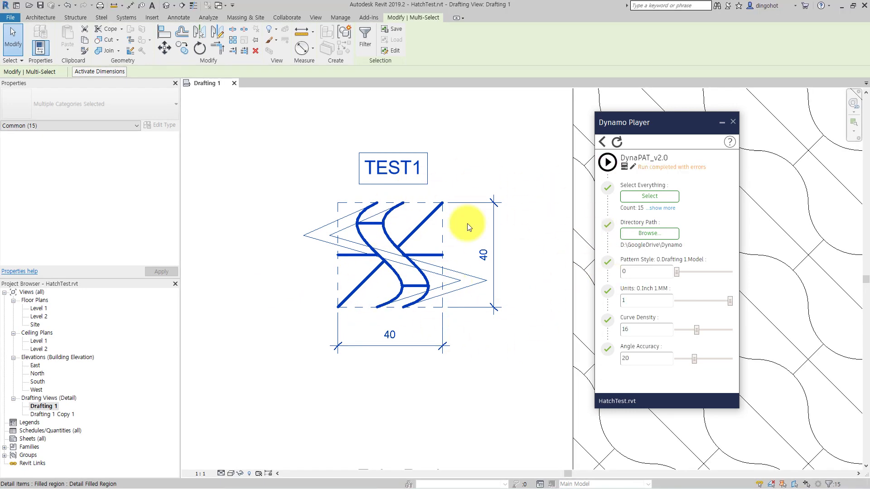
left_click(499, 372)
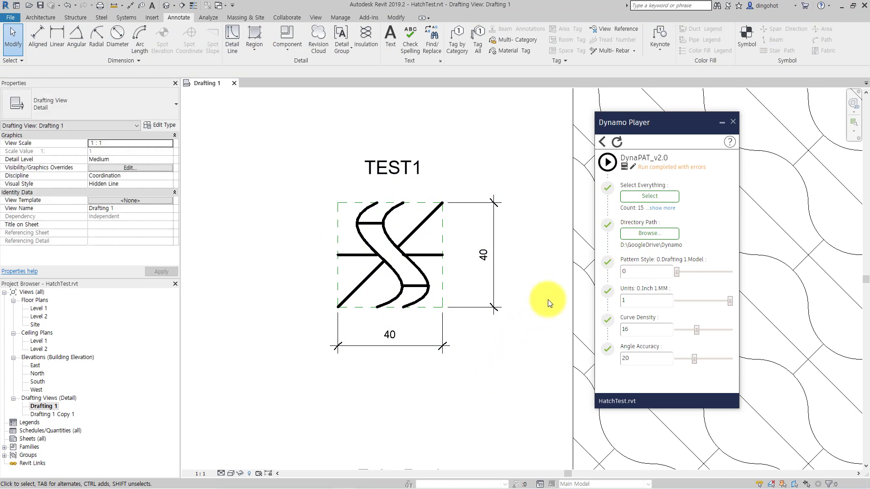
- Reimport TEST1.pat into the EnjoyRevit fill pattern and apply it to the filled region
middle_click_drag(511, 332, 488, 344)
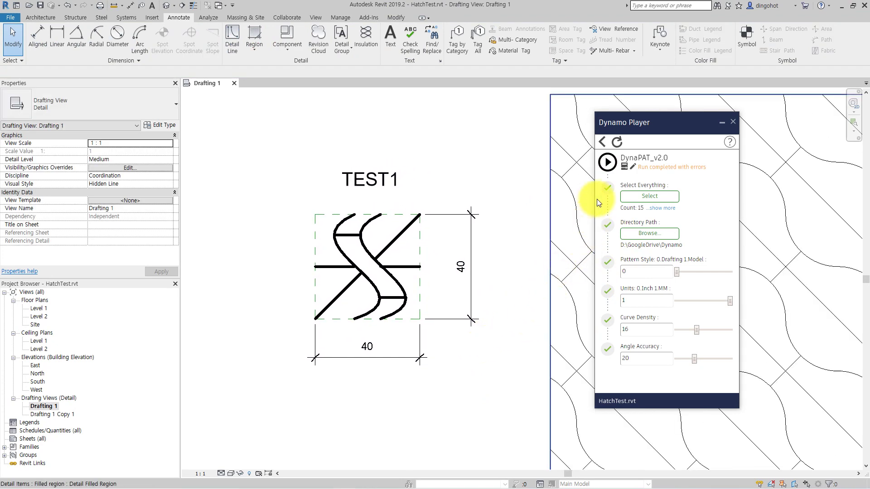
left_click(553, 200)
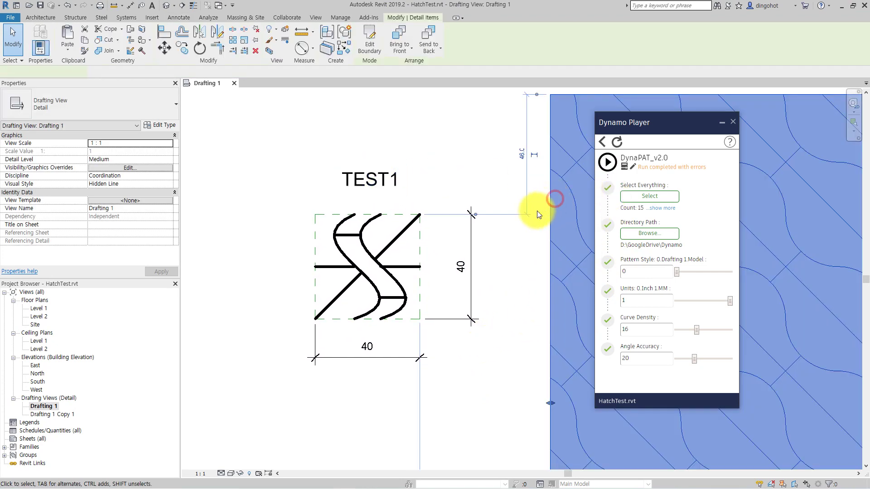
middle_click_drag(537, 211, 179, 193)
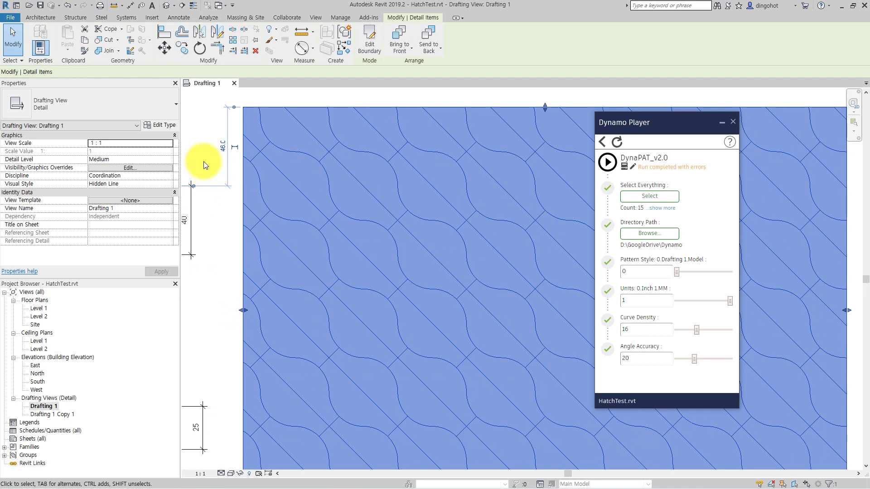
left_click(157, 125)
left_click(344, 178)
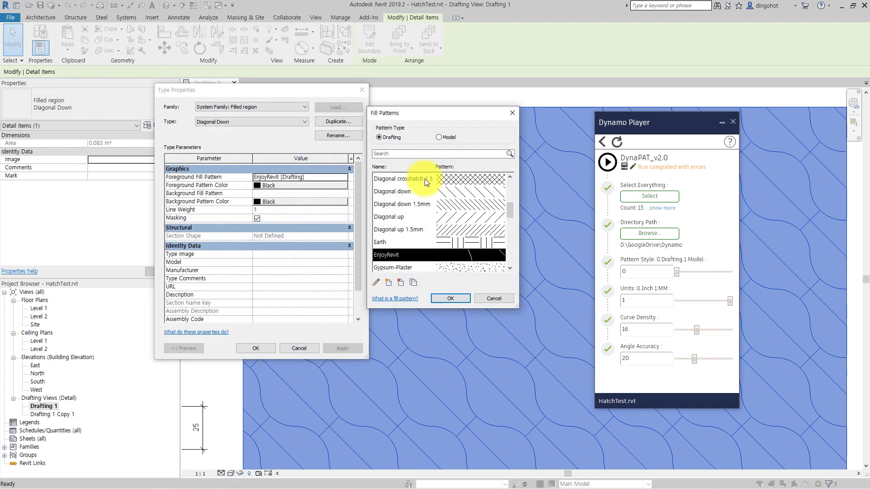
double_click(496, 255)
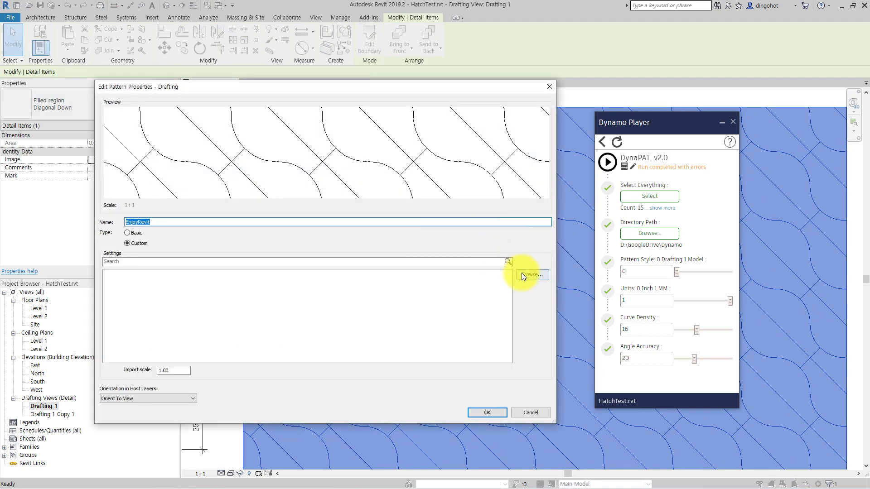
left_click(522, 275)
left_click(87, 45)
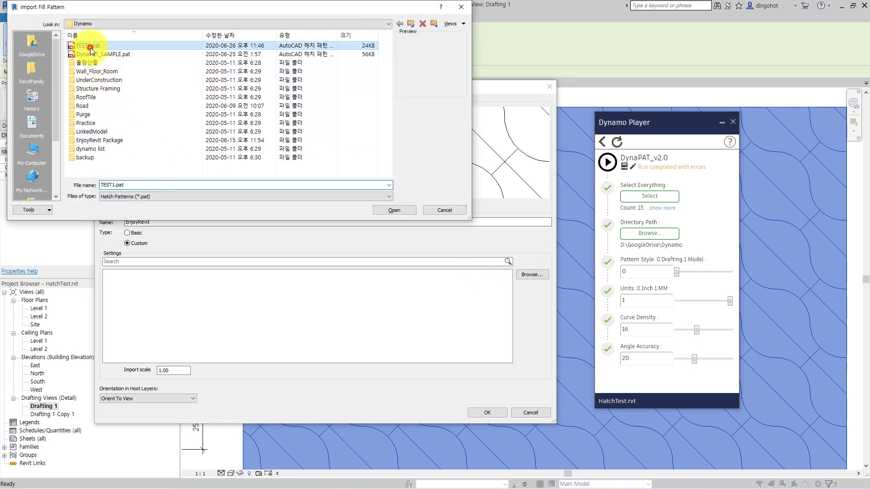
left_click(379, 211)
left_click(479, 412)
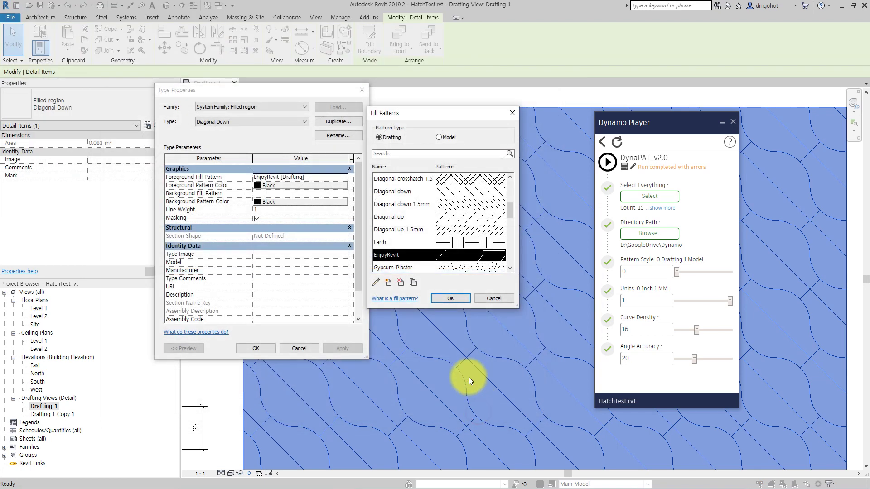
left_click(450, 299)
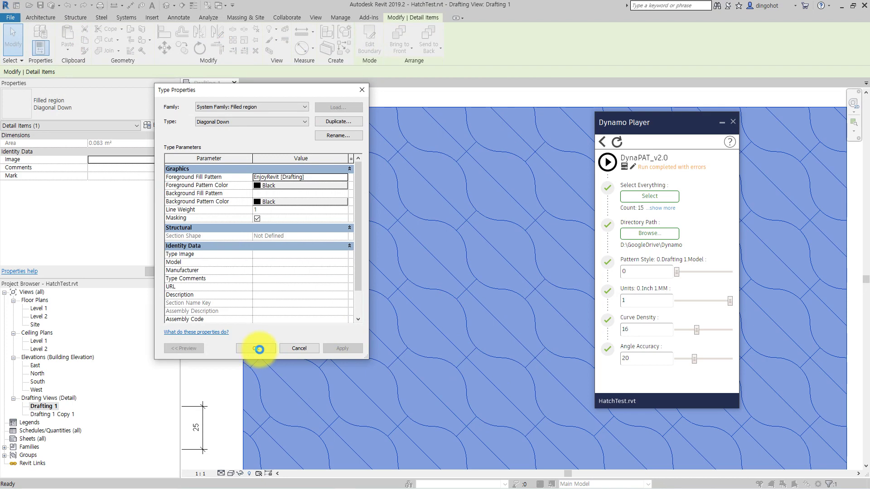
left_click(258, 349)
- Deselect the region, zoom to the TEST1 tile, and window-select its eight pattern lines
scroll(414, 301, "down", 2)
scroll(435, 259, "down", 2)
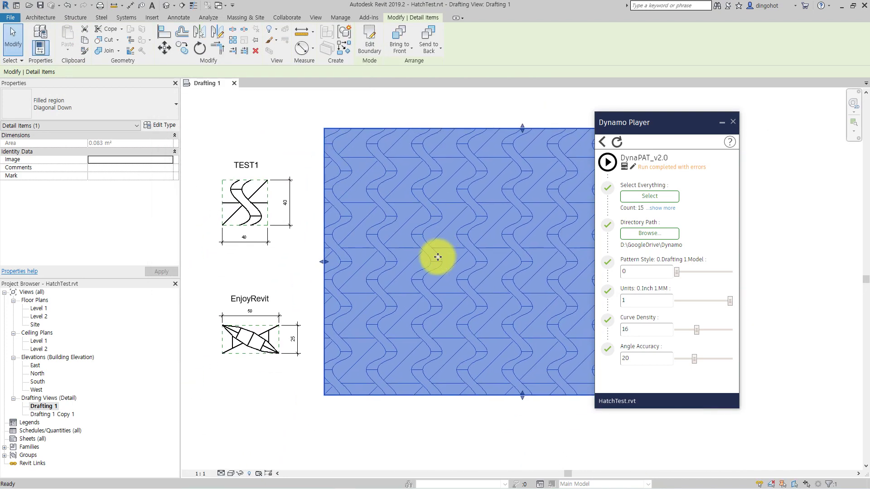
left_click(422, 102)
scroll(512, 112, "up", 2)
scroll(511, 112, "up", 2)
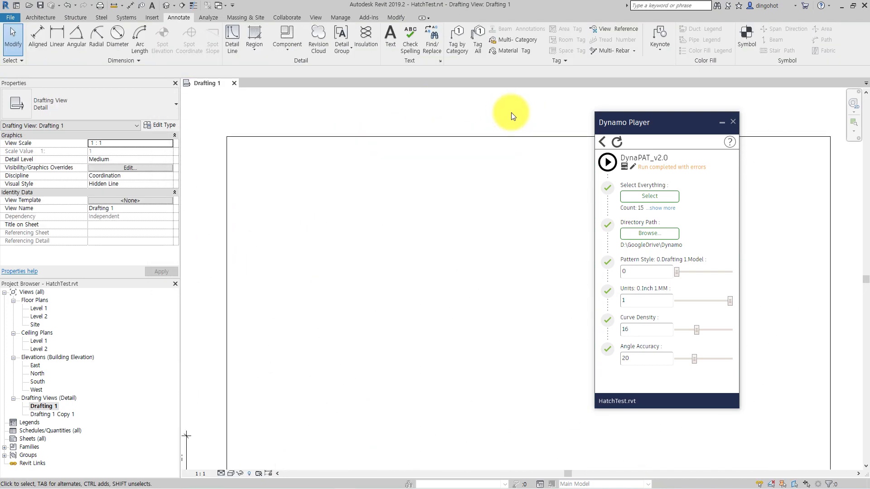
scroll(512, 113, "up", 1)
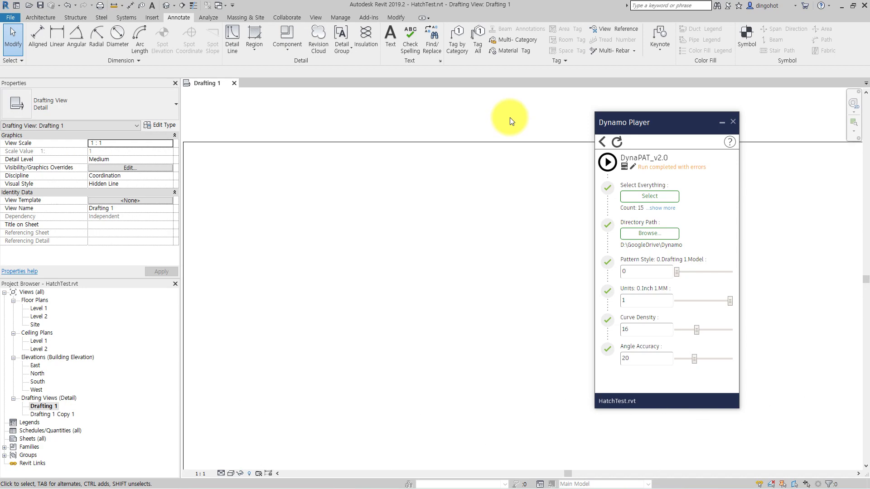
scroll(507, 121, "down", 2)
scroll(360, 285, "left", 2, "shift")
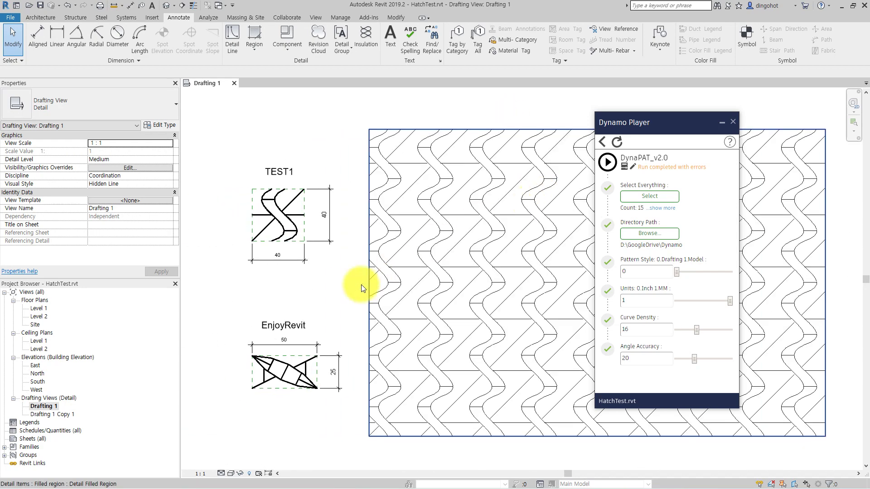
scroll(229, 302, "right", 2, "shift")
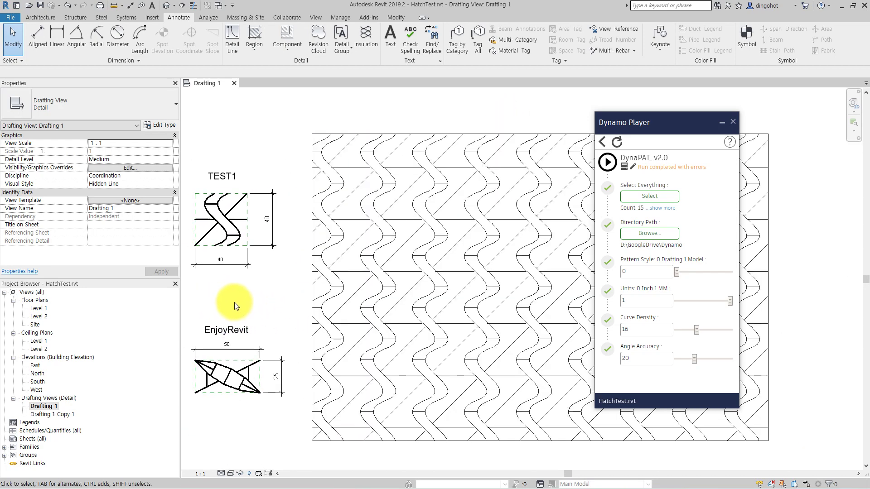
mouse_move(235, 303)
middle_mouse_down()
mouse_move(309, 303)
mouse_move(231, 307)
mouse_move(219, 296)
mouse_move(416, 300)
middle_mouse_up()
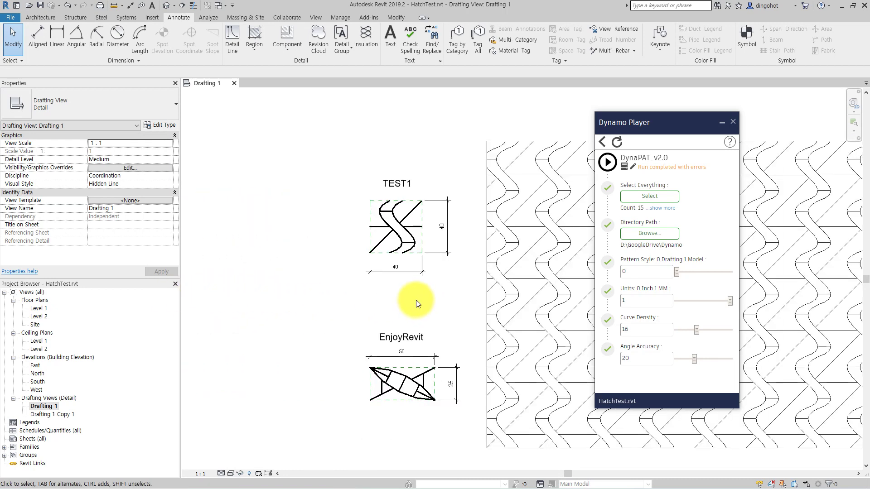
scroll(416, 301, "up", 1)
scroll(446, 295, "up", 1)
scroll(402, 285, "up", 2)
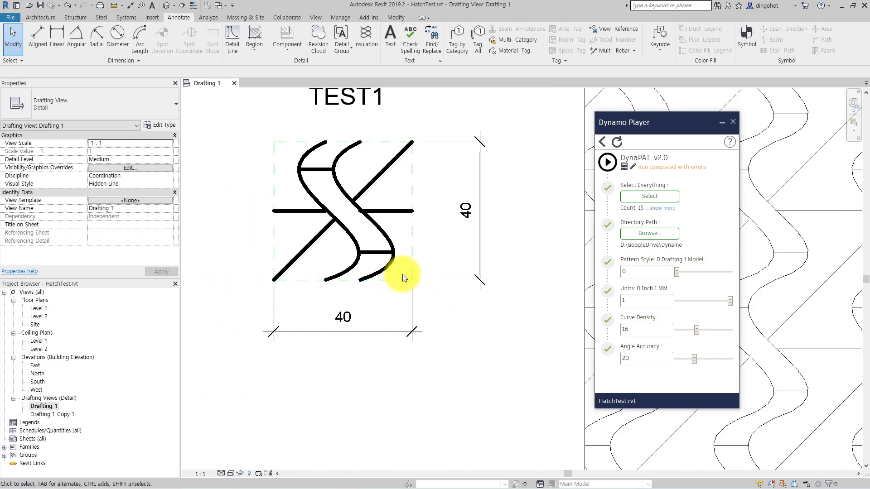
left_click_drag(402, 274, 285, 153)
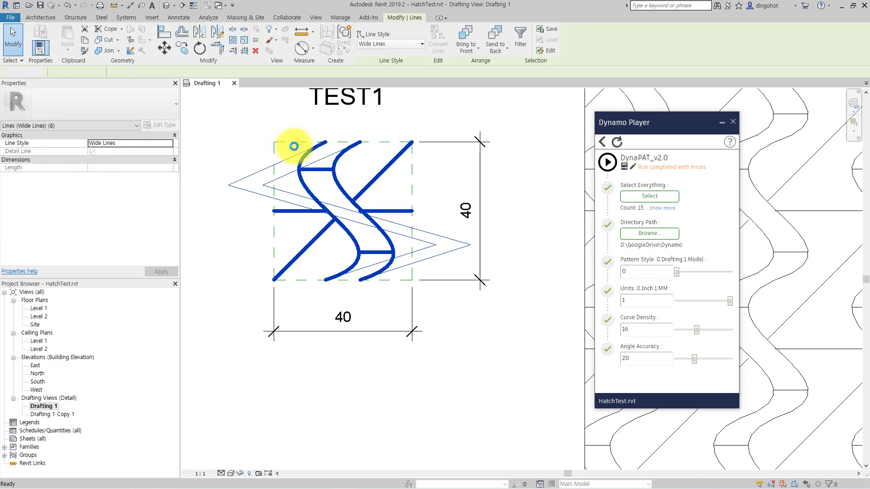
- Delete the old pattern lines and change the tile height from 40 to 30
key("Delete")
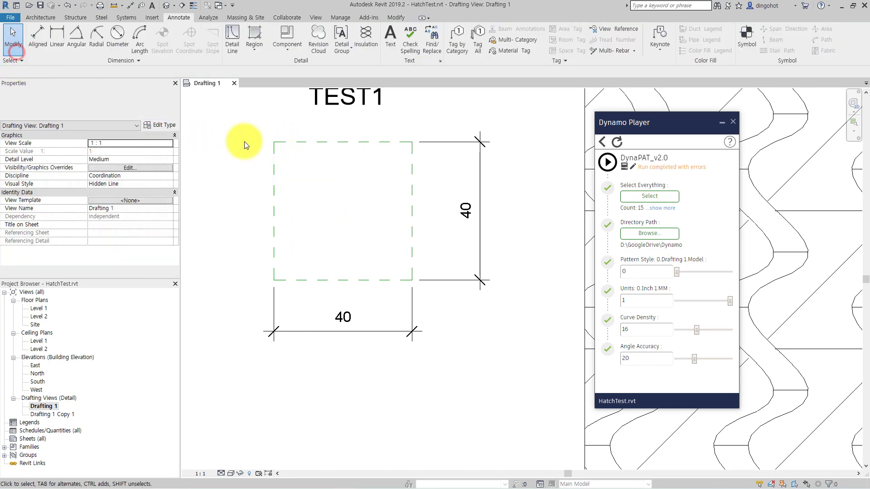
left_click(367, 144)
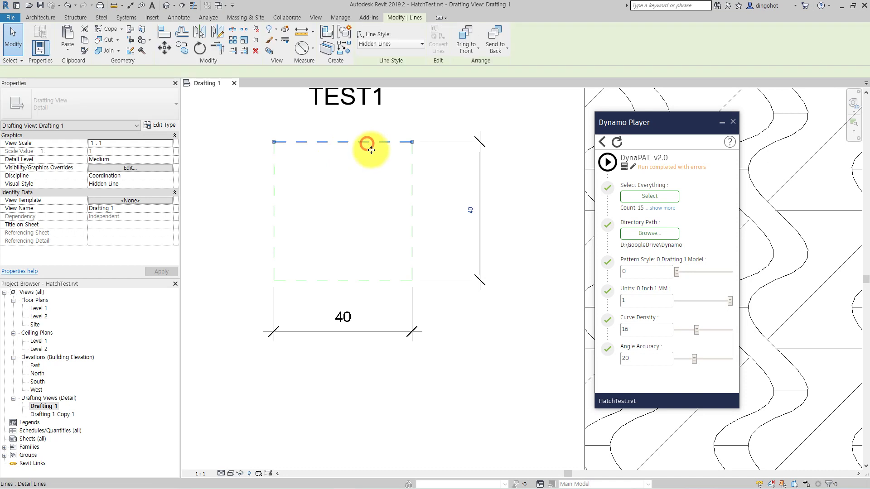
left_click(470, 211)
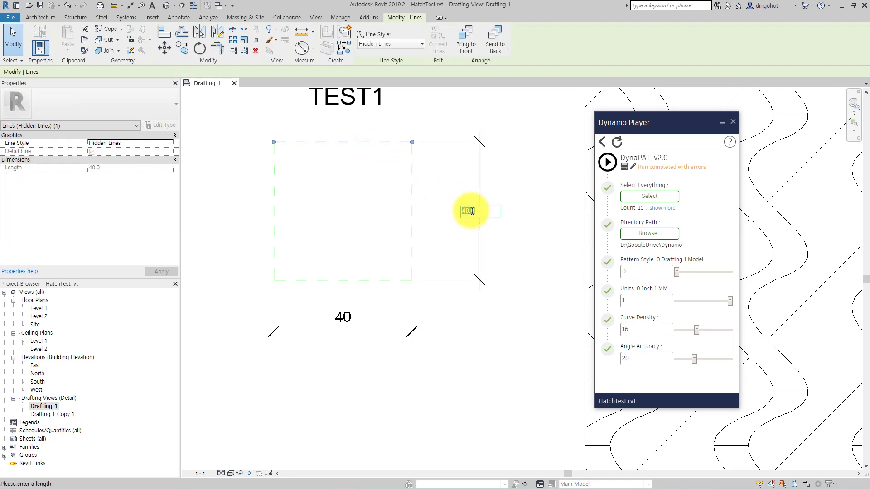
type("30")
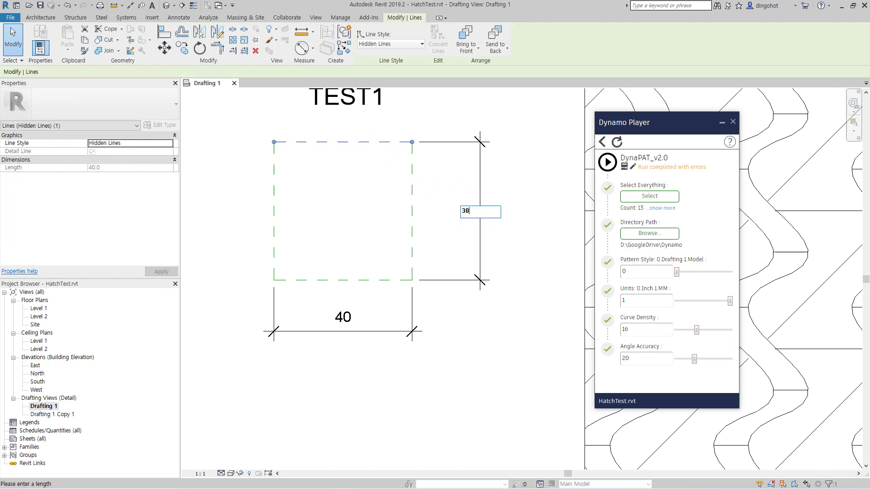
left_click(520, 305)
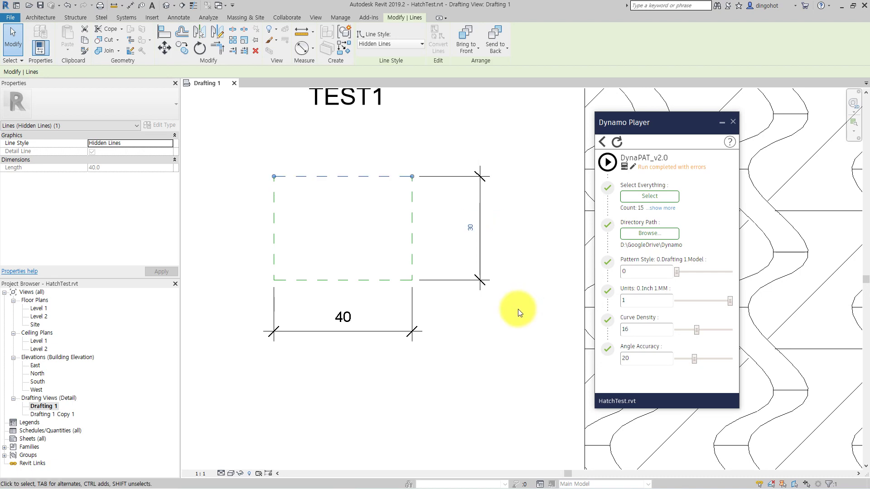
left_click(518, 309)
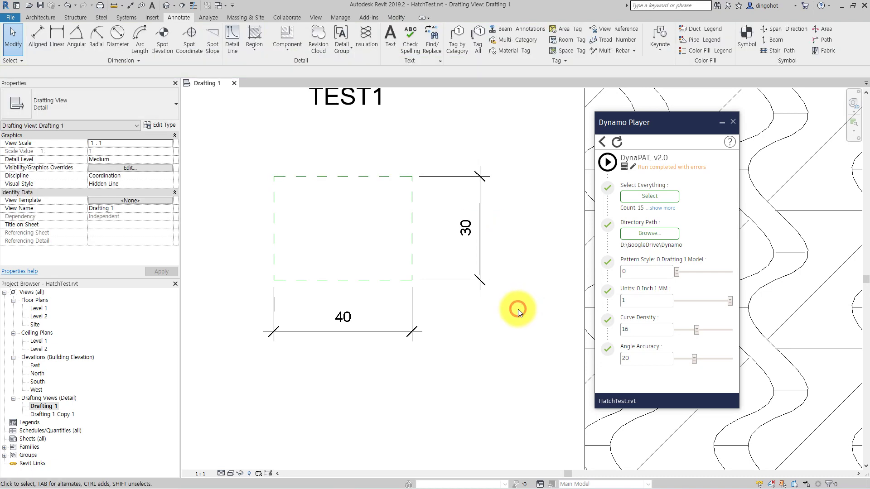
- Draw wide lines along the tile's bottom edge and across its middle height
left_click(230, 43)
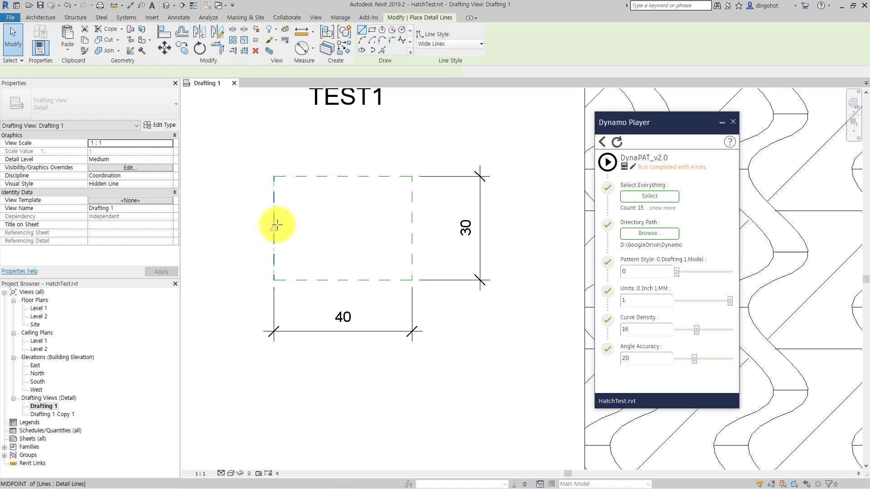
left_click(278, 281)
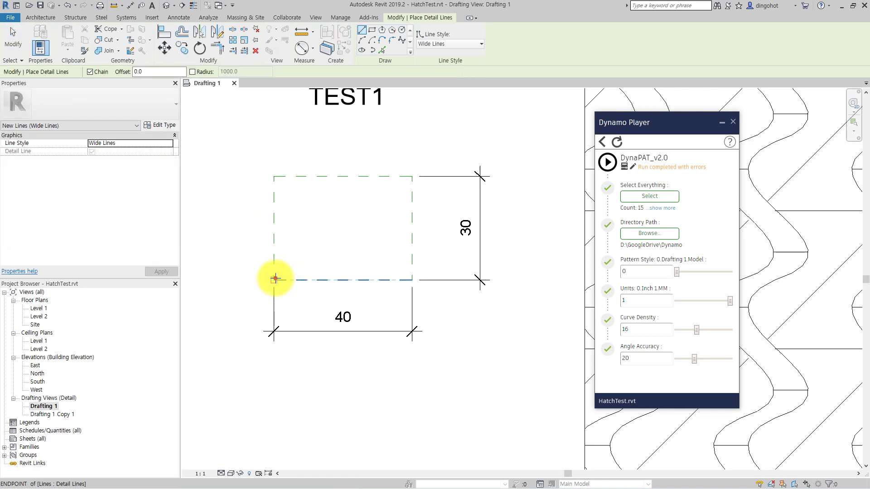
left_click(409, 280)
key("Escape")
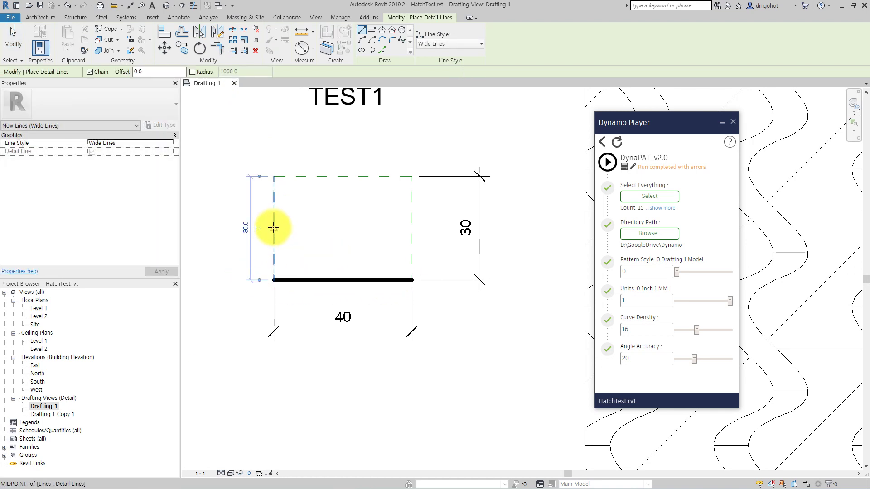
left_click(273, 228)
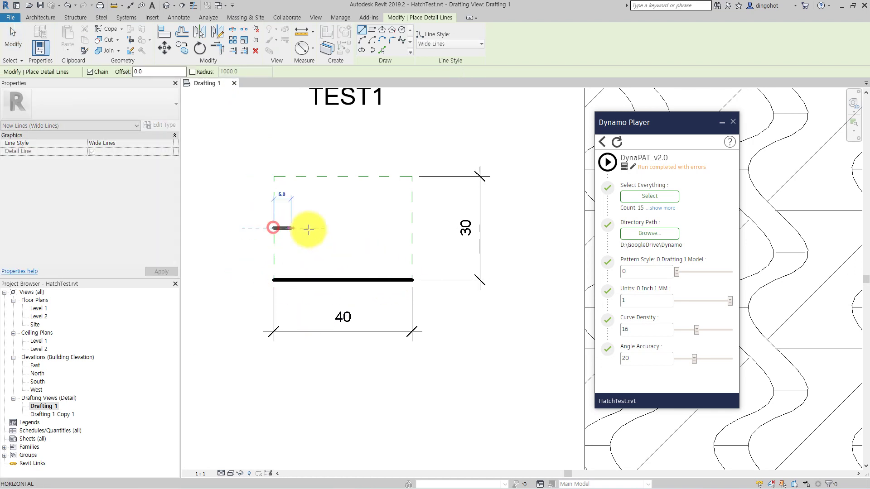
left_click(410, 229)
key("Escape")
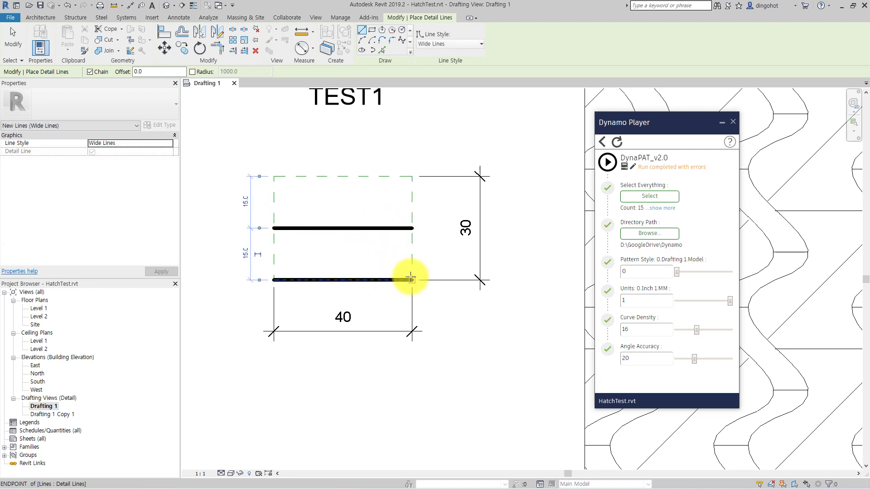
- Add a right-side vertical joining the two horizontals and a central stub up to the top edge
left_click(411, 280)
left_click(411, 230)
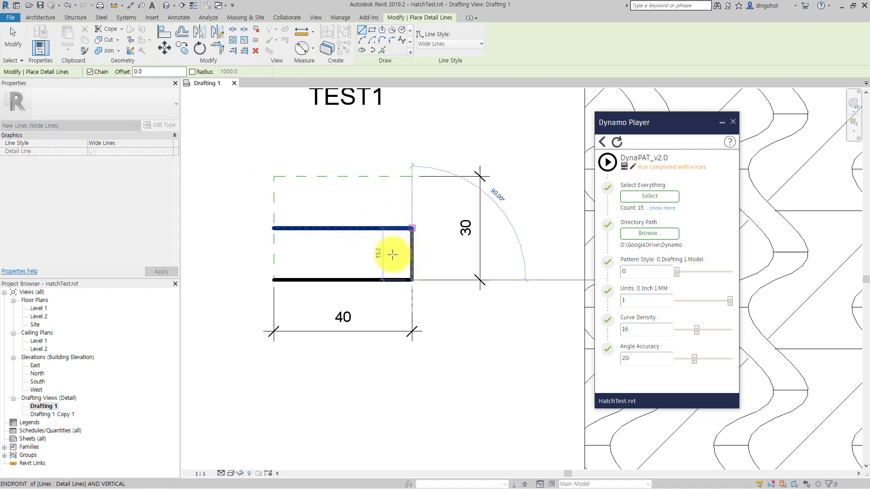
key("Escape")
left_click(343, 228)
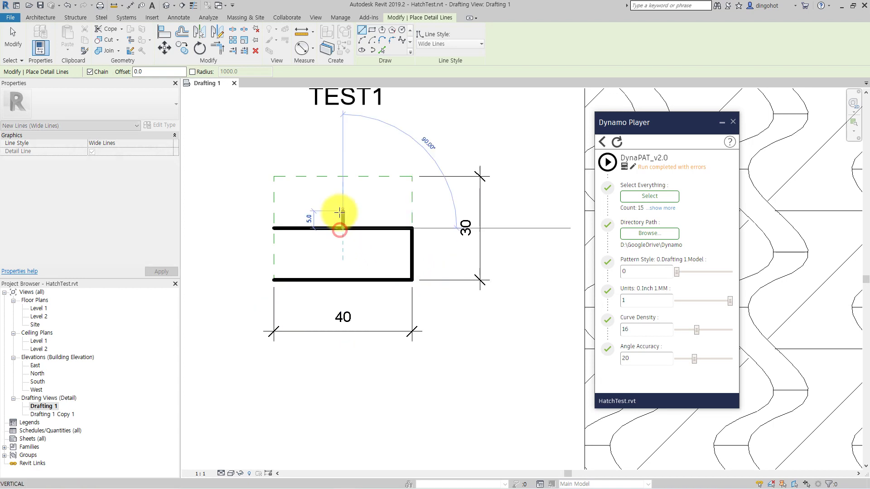
left_click(343, 176)
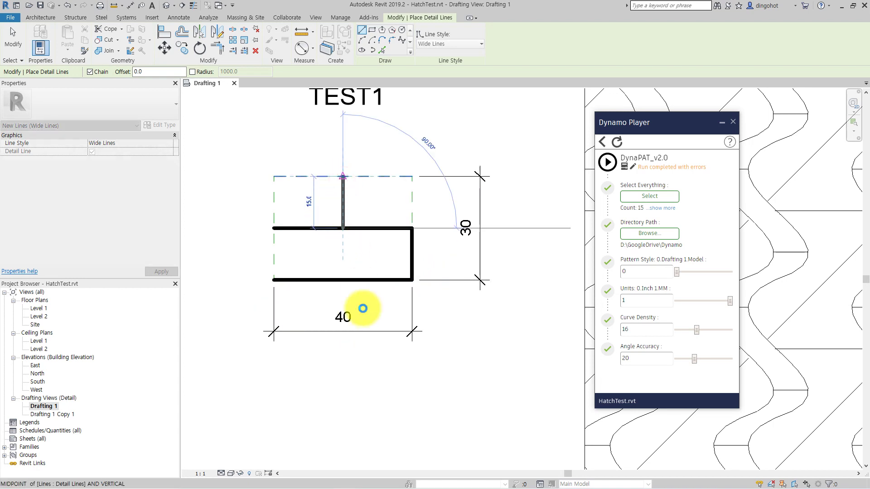
key("Escape")
- Frame the tile and hatch, then box-select the TEST1 tile for the pattern script
left_click(14, 41)
middle_click_drag(259, 222, 260, 237)
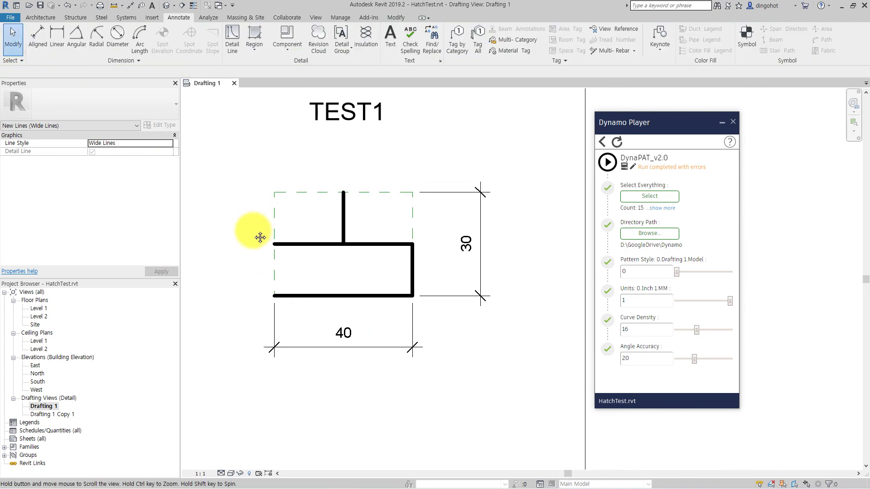
scroll(260, 238, "down", 2)
middle_click_drag(387, 252, 394, 265)
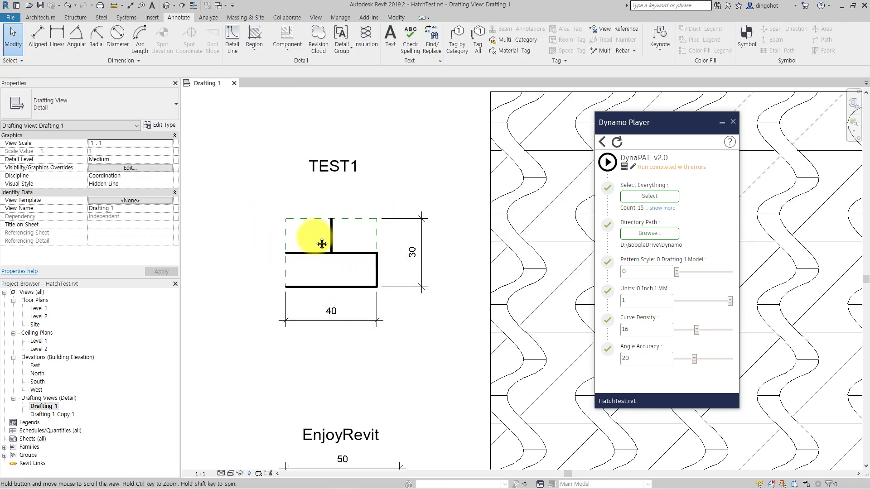
middle_click_drag(322, 244, 344, 236)
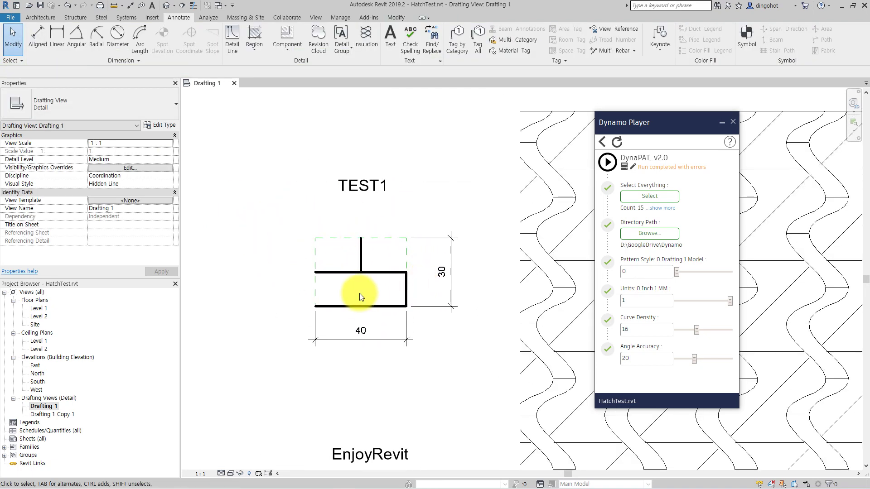
scroll(362, 290, "up", 1)
left_click(646, 198)
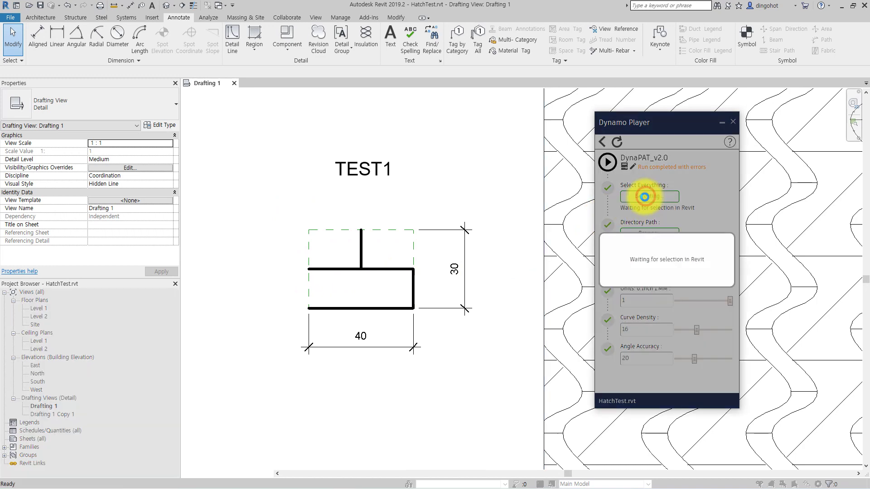
left_click_drag(257, 384, 489, 145)
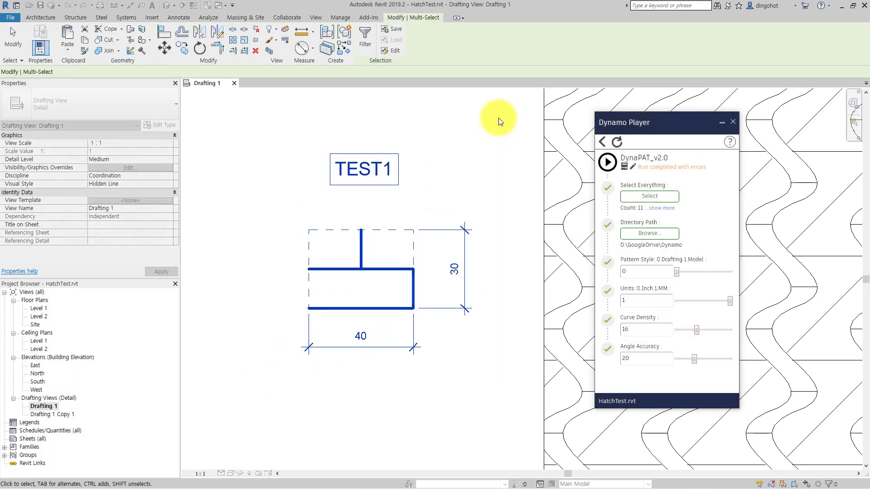
left_click(504, 113)
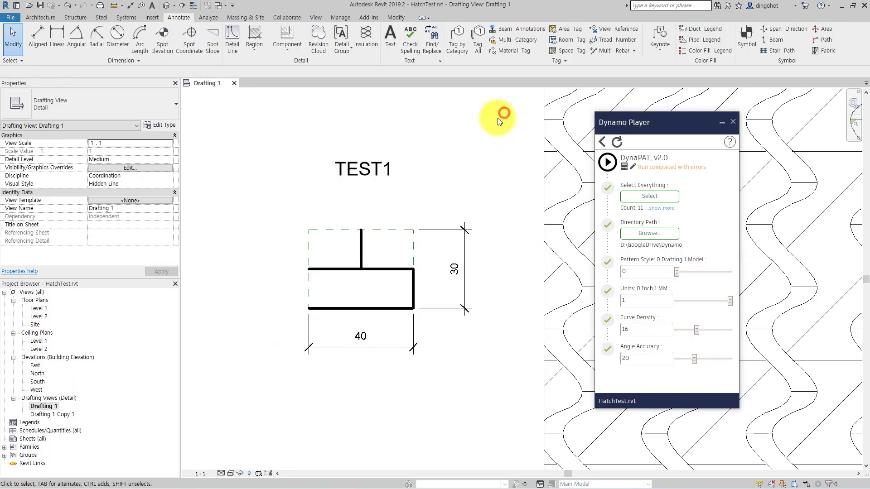
- Rename the tile label from TEST1 to TEST2
left_click(384, 167)
left_click_drag(386, 172, 401, 172)
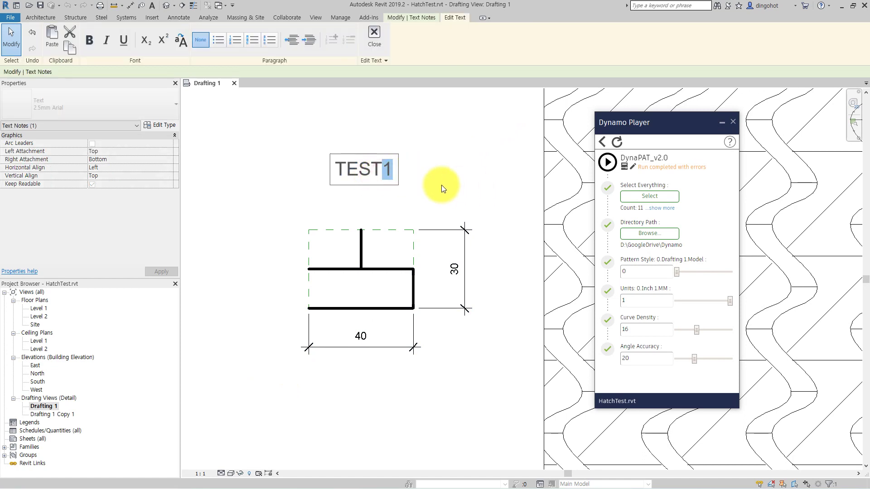
type("2")
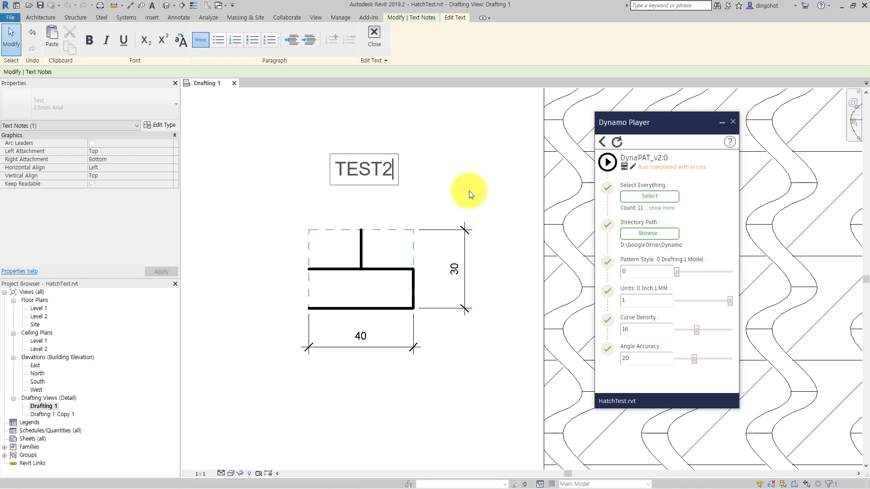
left_click(469, 195)
- Box-select the 11 tile and TEST2 label elements and run the DynaPAT script
left_click(649, 196)
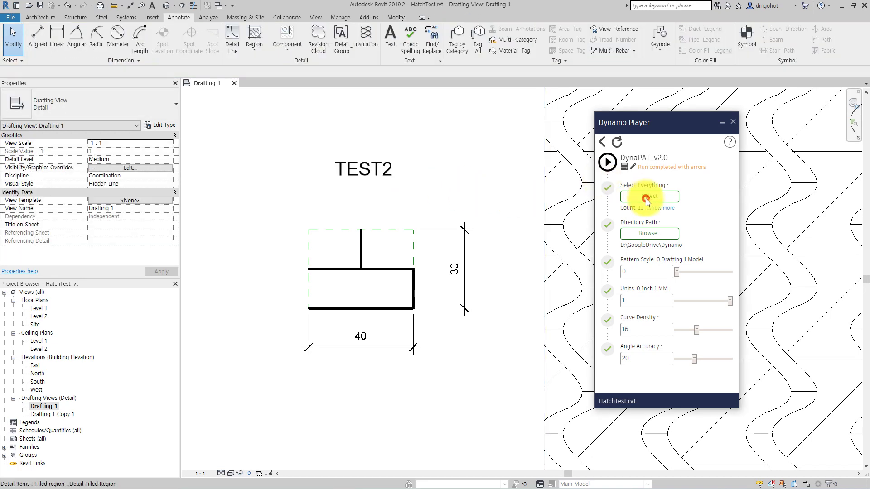
mouse_move(492, 375)
left_mouse_down()
mouse_move(248, 188)
mouse_move(249, 116)
left_mouse_up()
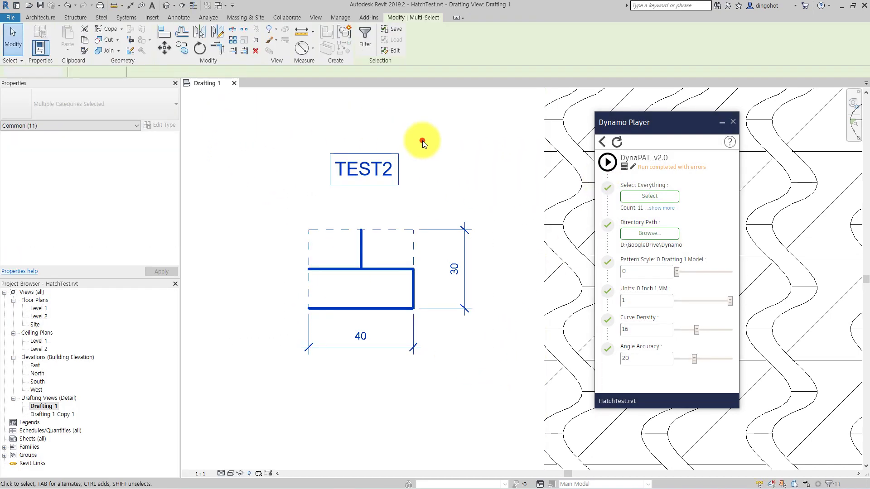
left_click(422, 141)
left_click(608, 162)
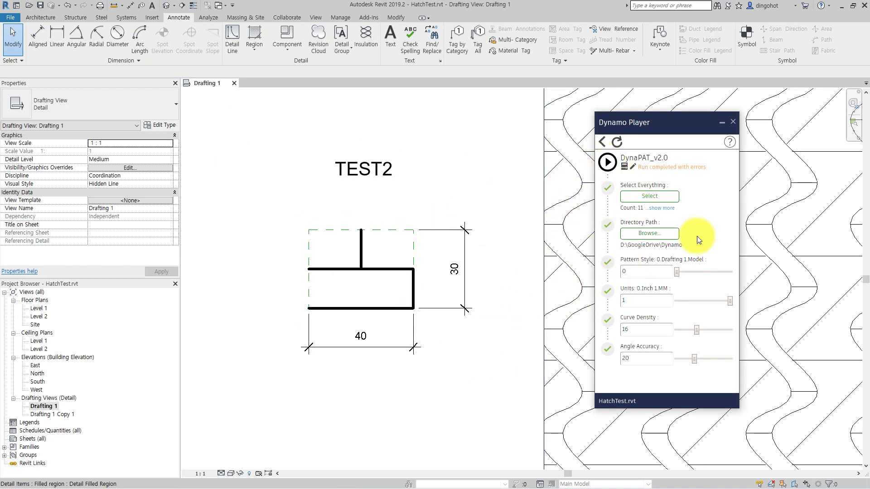
- Load TEST2.pat into the filled region's EnjoyRevit fill pattern and confirm every dialog
left_click(524, 253)
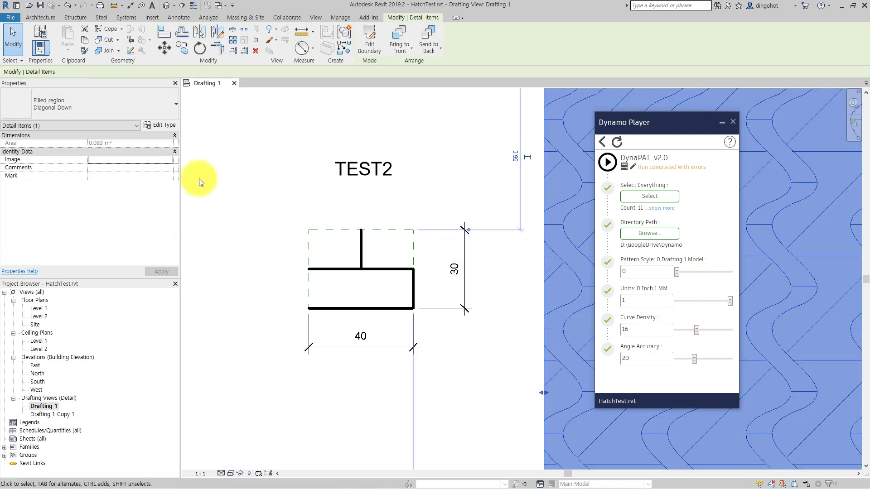
left_click(160, 126)
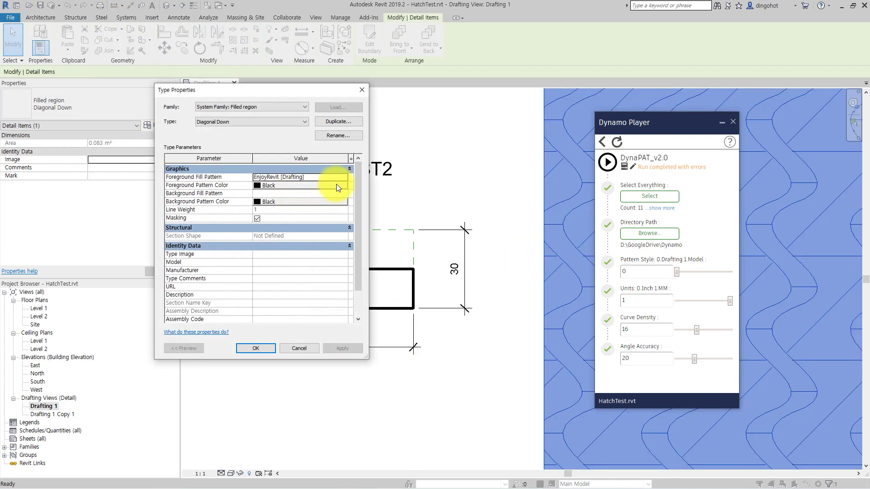
left_click(341, 177)
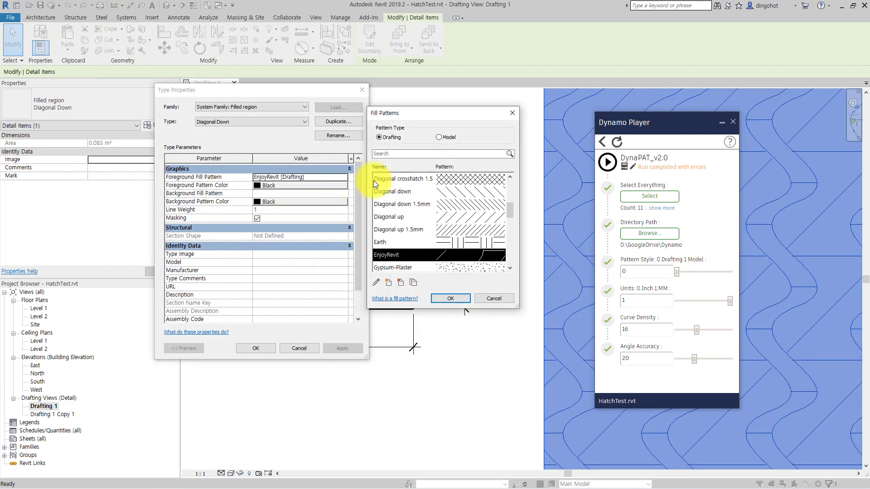
double_click(475, 255)
left_click(526, 277)
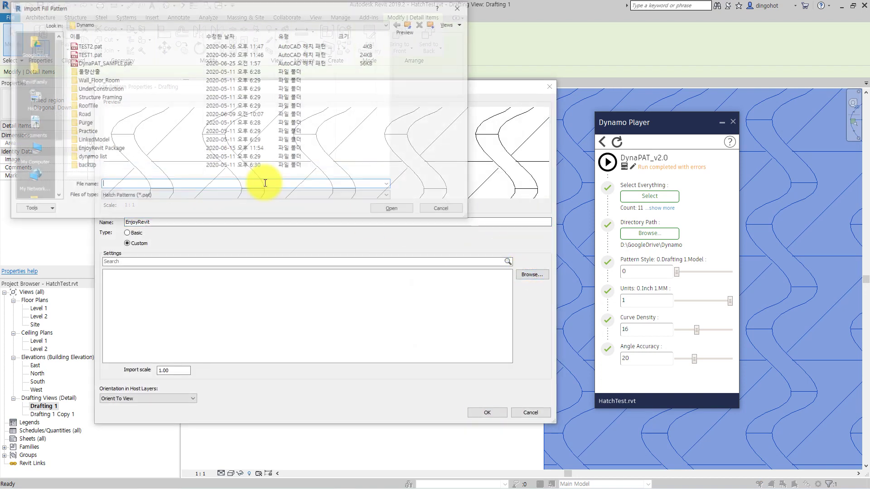
left_click(83, 47)
left_click(386, 210)
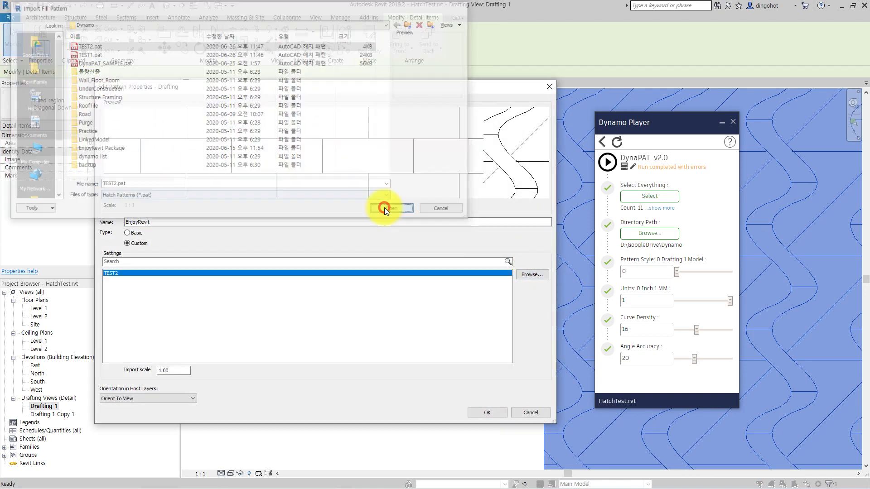
left_click(480, 410)
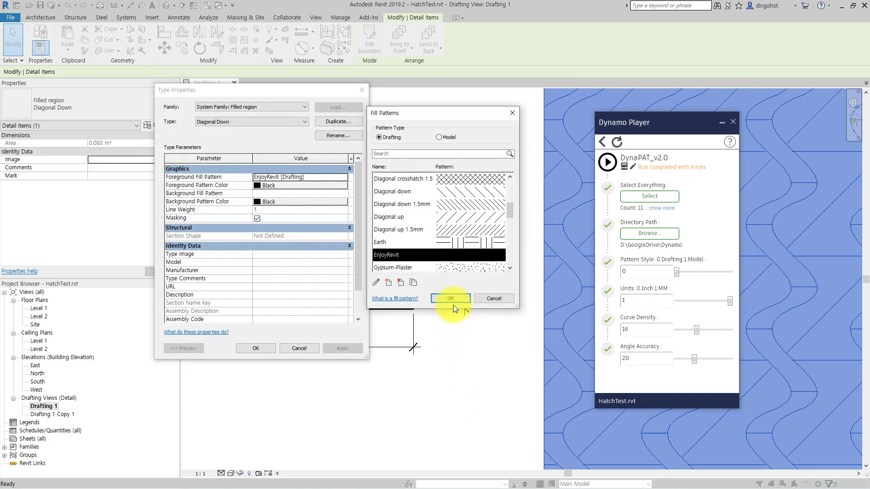
left_click(453, 301)
left_click(257, 349)
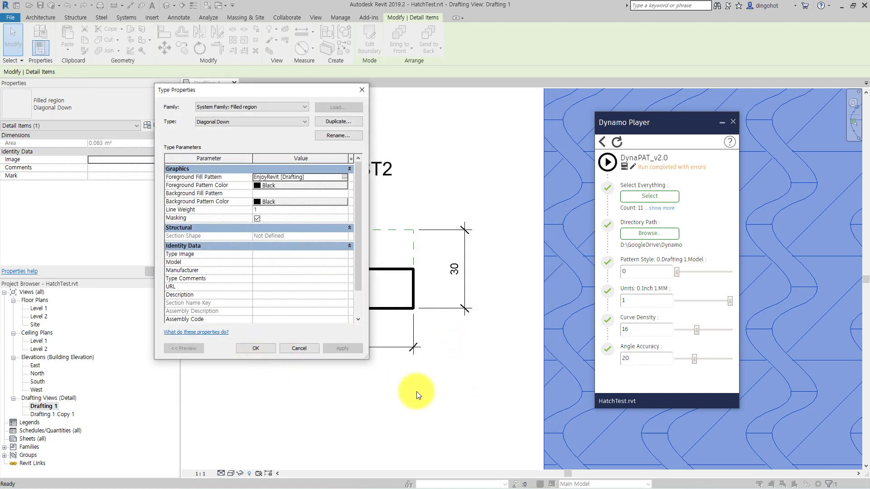
left_click(462, 381)
scroll(462, 380, "down", 2)
scroll(462, 381, "up", 5)
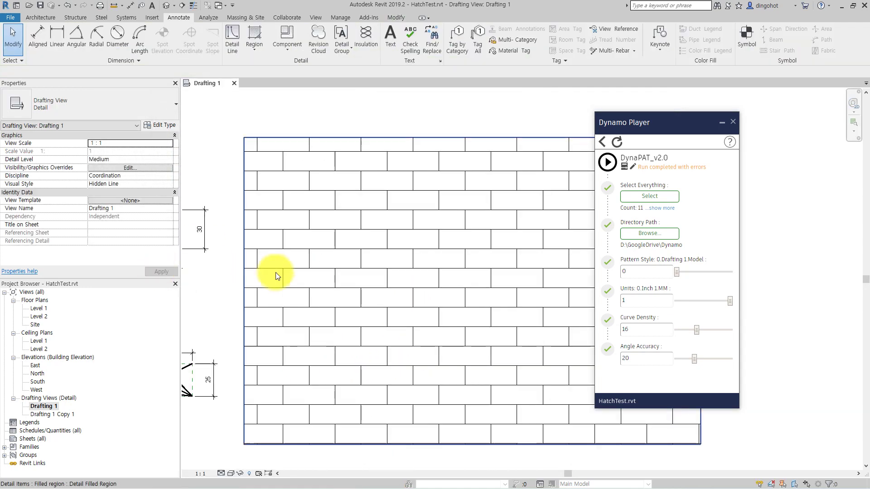
- Select and inspect the brick-hatched region beside the pattern profiles
left_click(290, 274)
scroll(292, 275, "down", 1)
middle_click_drag(346, 285, 449, 277)
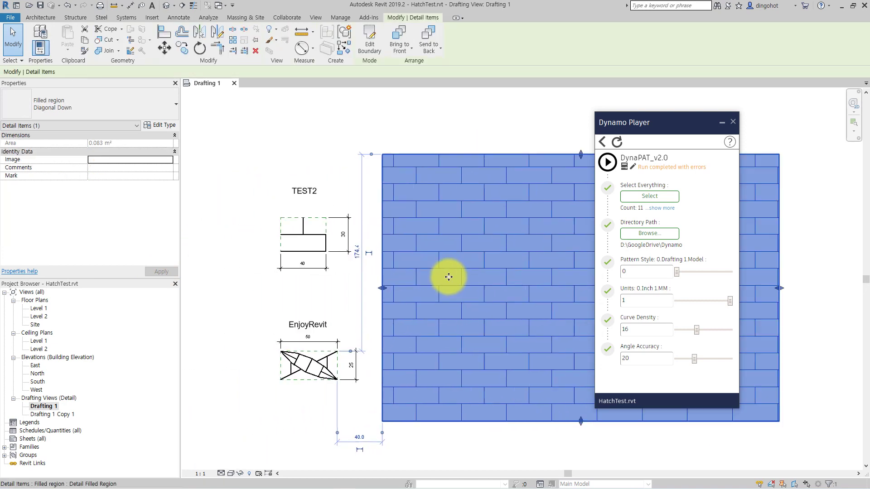
scroll(449, 277, "up", 2)
scroll(449, 277, "down", 3)
left_click(301, 303)
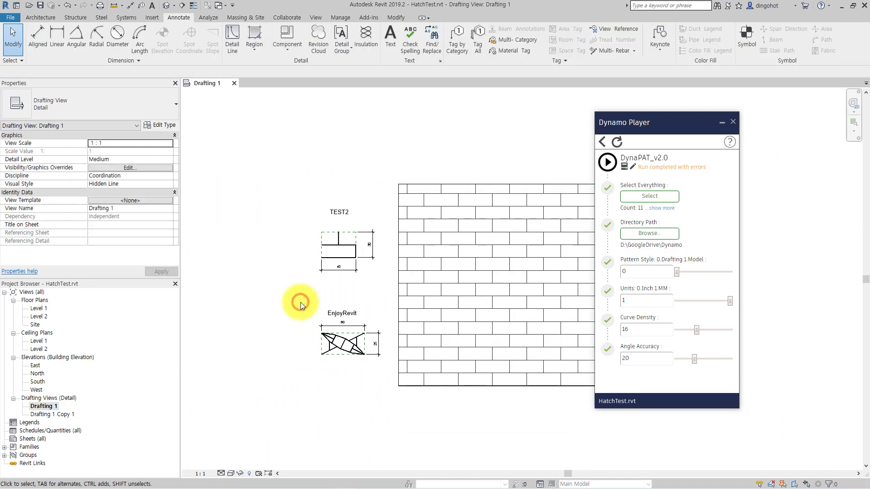
- Zoom across both pattern profiles, then go to the Level 1 floor plan
scroll(263, 259, "up", 3)
scroll(260, 258, "up", 1)
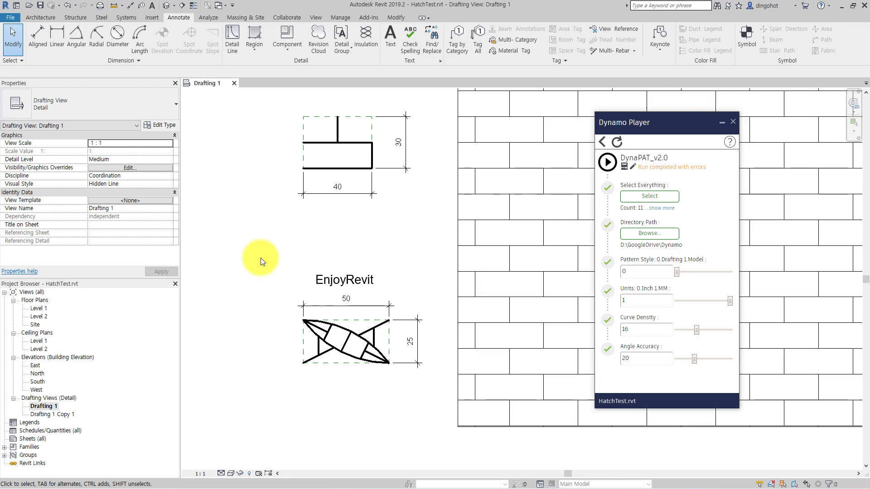
scroll(260, 257, "down", 2)
scroll(314, 330, "up", 1)
scroll(315, 330, "up", 2)
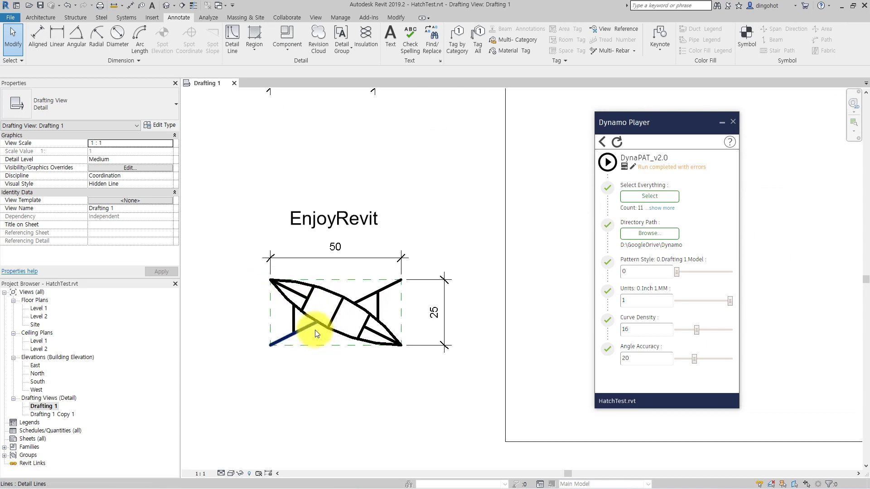
scroll(433, 241, "down", 1)
scroll(428, 263, "down", 2)
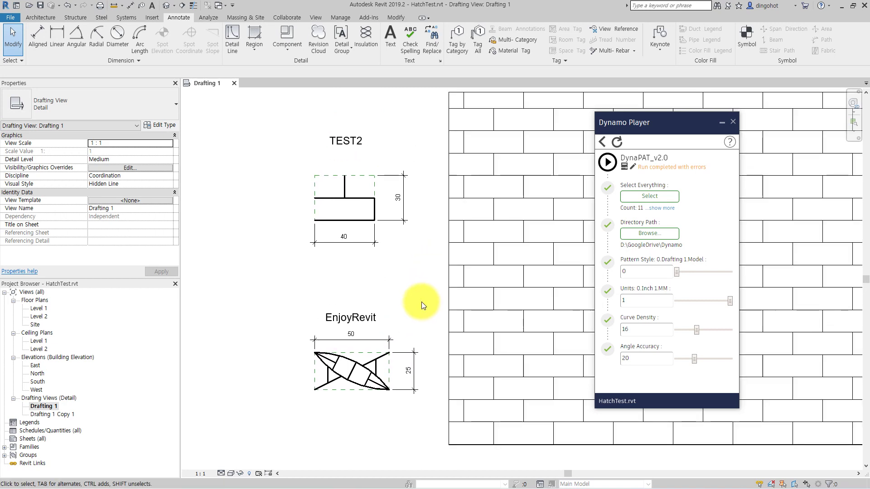
middle_click_drag(428, 301, 345, 315)
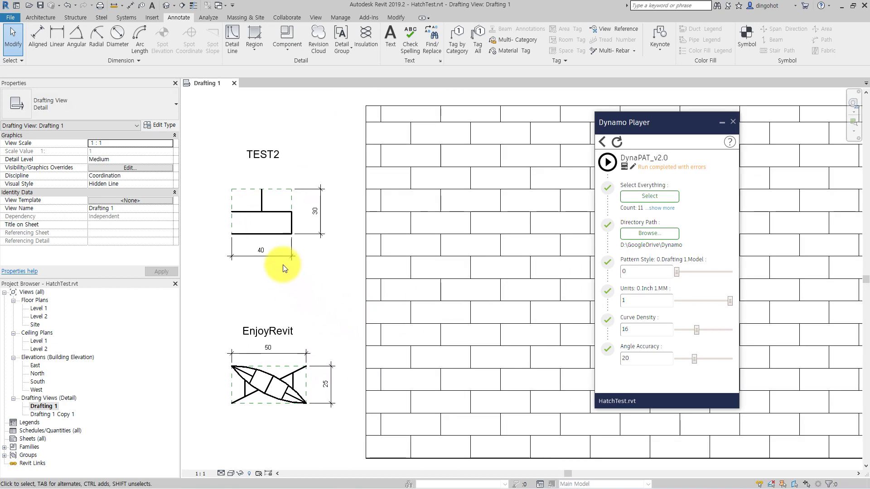
double_click(38, 308)
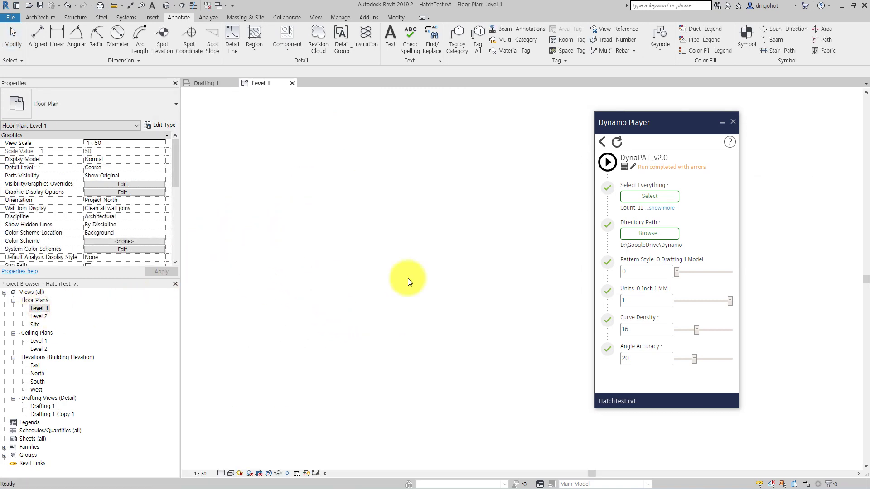
- Look over the empty Level 1 plan, then return to Drafting 1 and window the TEST2 lines
scroll(320, 287, "down", 1)
mouse_move(443, 282)
middle_mouse_down()
mouse_move(320, 287)
mouse_move(356, 286)
middle_mouse_up()
scroll(334, 286, "up", 1)
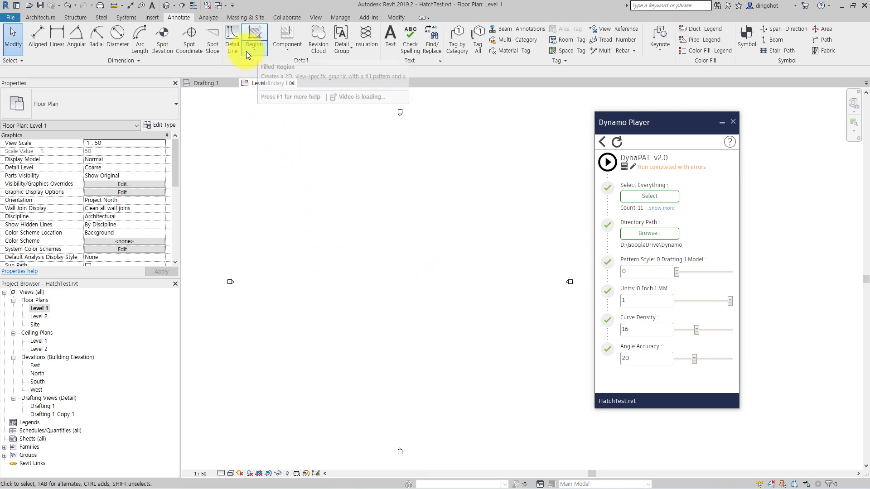
left_click(44, 317)
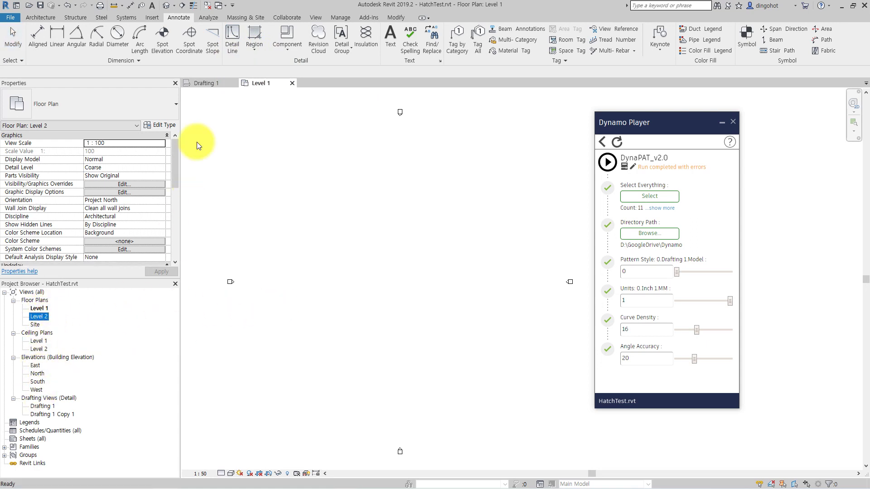
left_click(214, 84)
scroll(318, 195, "up", 1)
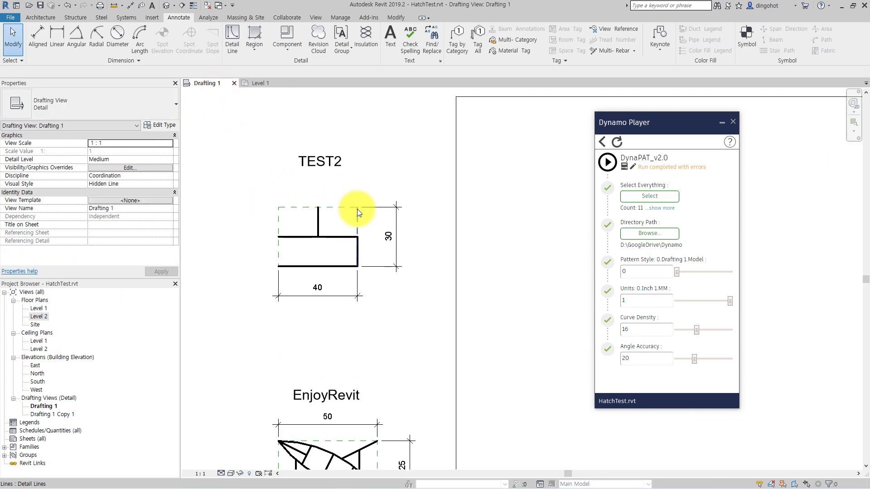
left_click_drag(244, 130, 369, 235)
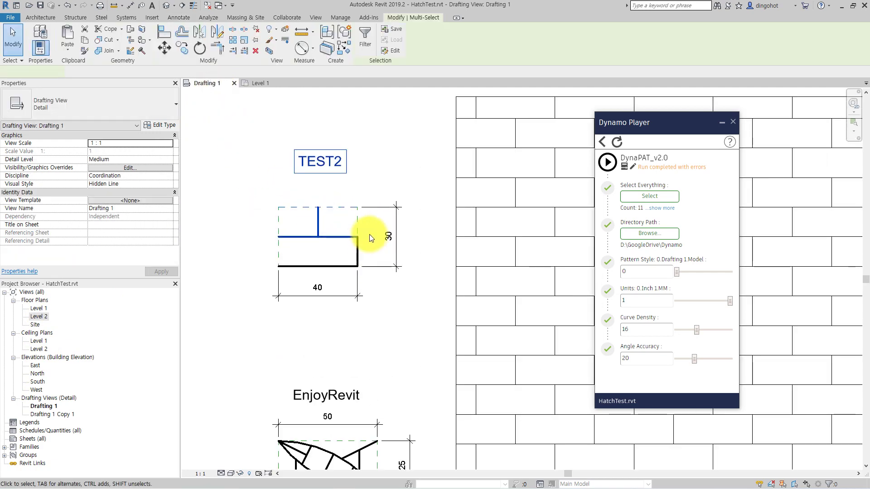
left_click(408, 155)
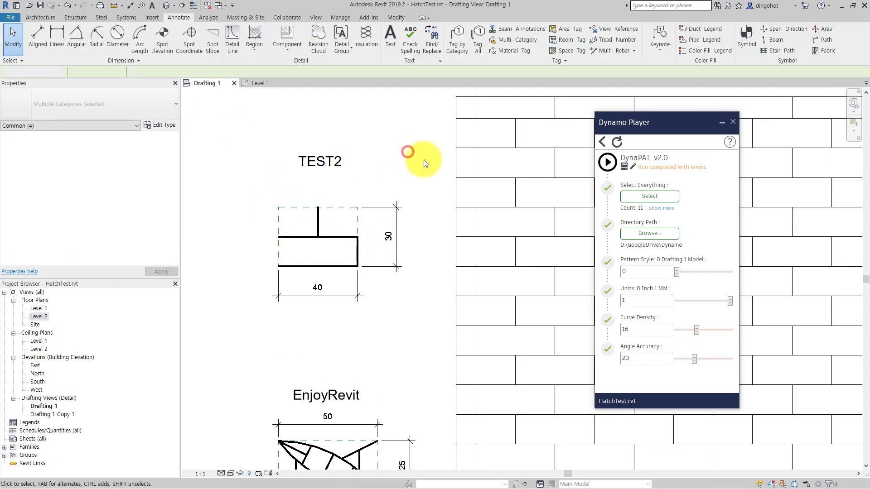
- Run DynaPAT on the 11 TEST2 elements with Pattern Style 1 (Model)
left_click(649, 198)
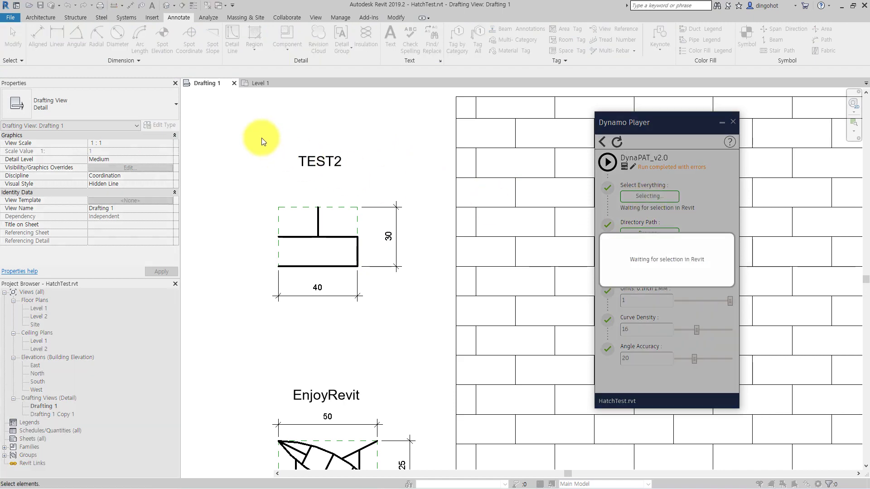
left_click_drag(251, 131, 433, 335)
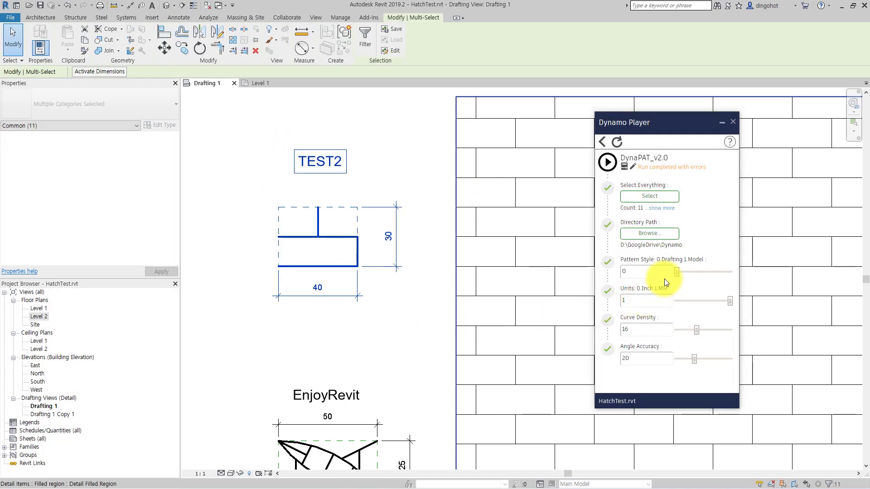
left_click_drag(678, 274, 724, 274)
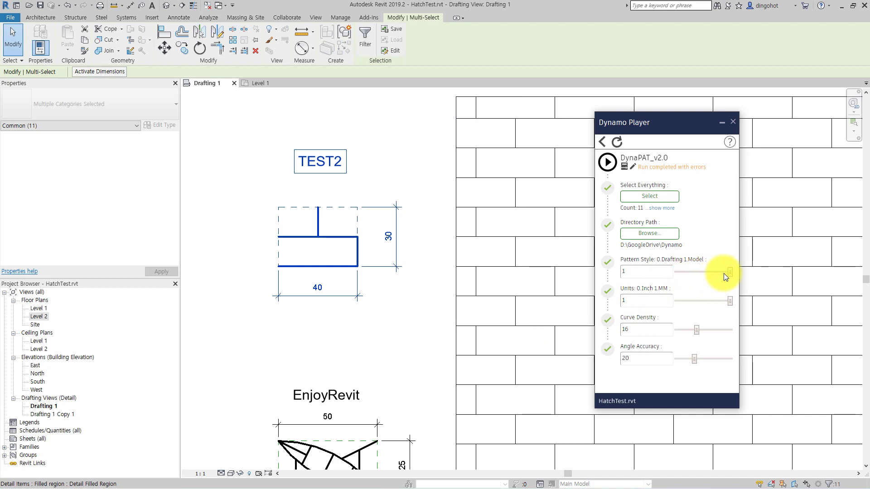
left_click(608, 162)
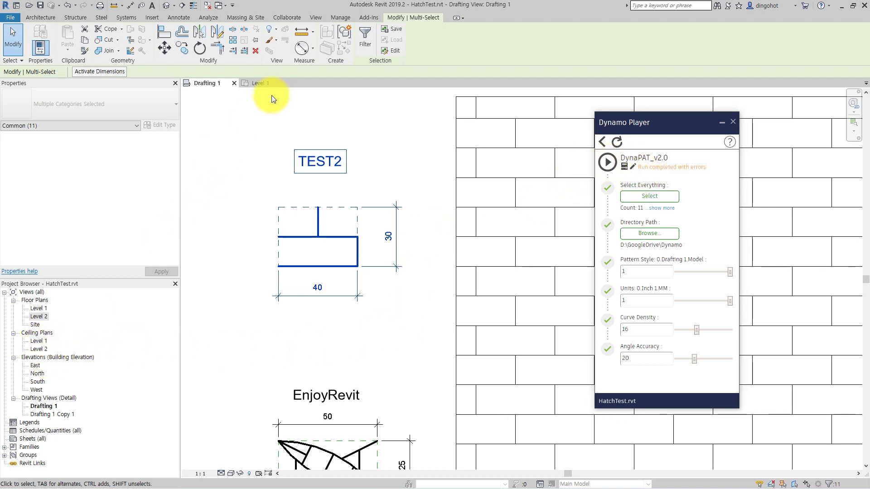
left_click(261, 83)
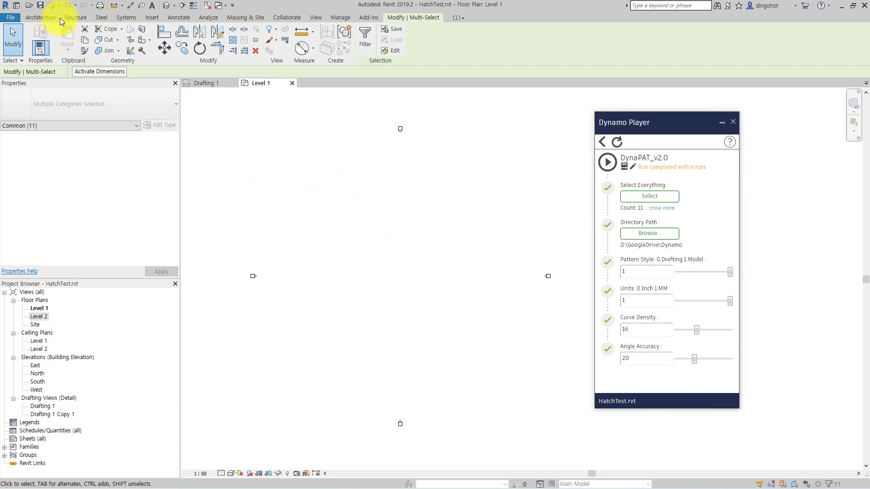
- Activate Architecture > Wall with the Exterior - Block on Mtl. Stud wall type
left_click(39, 17)
left_click(40, 35)
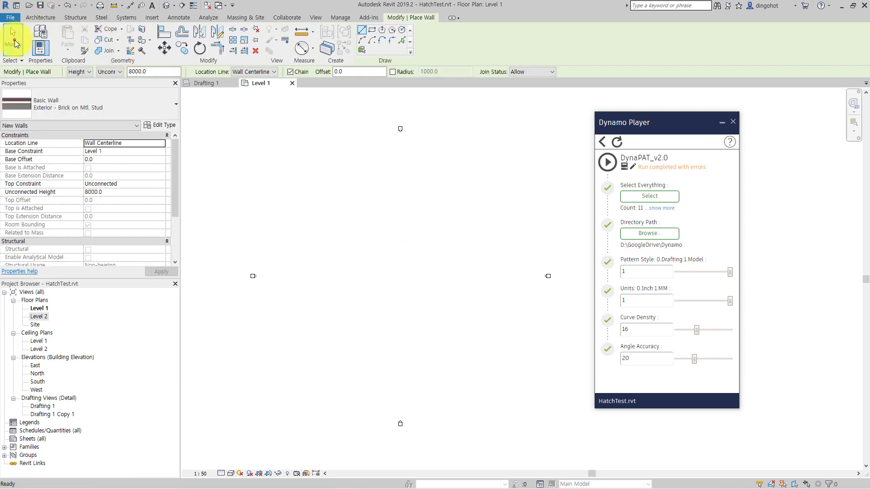
left_click(14, 43)
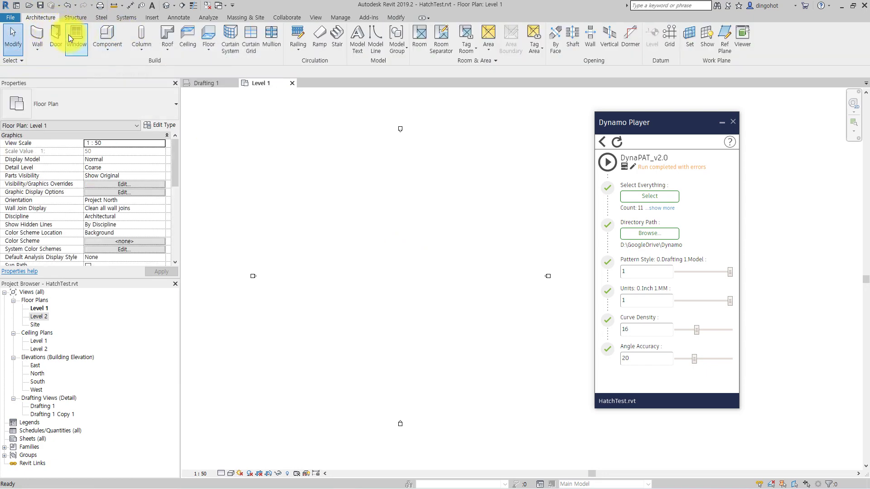
left_click(44, 37)
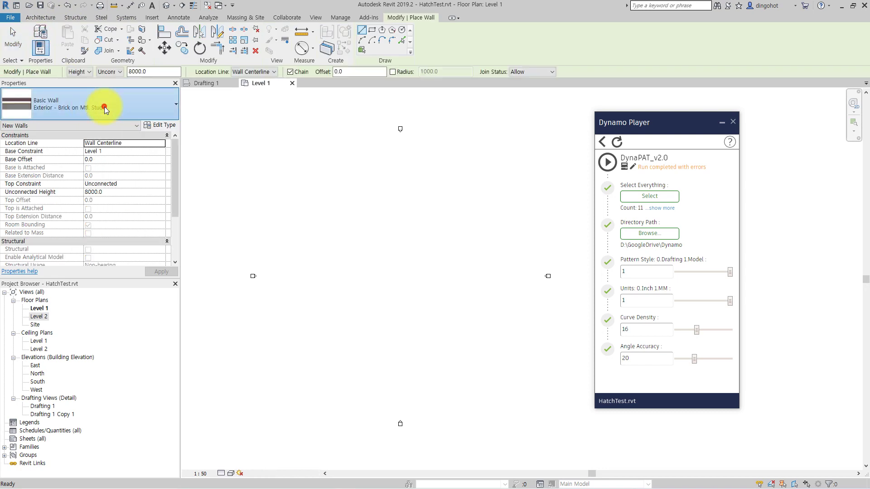
left_click(105, 107)
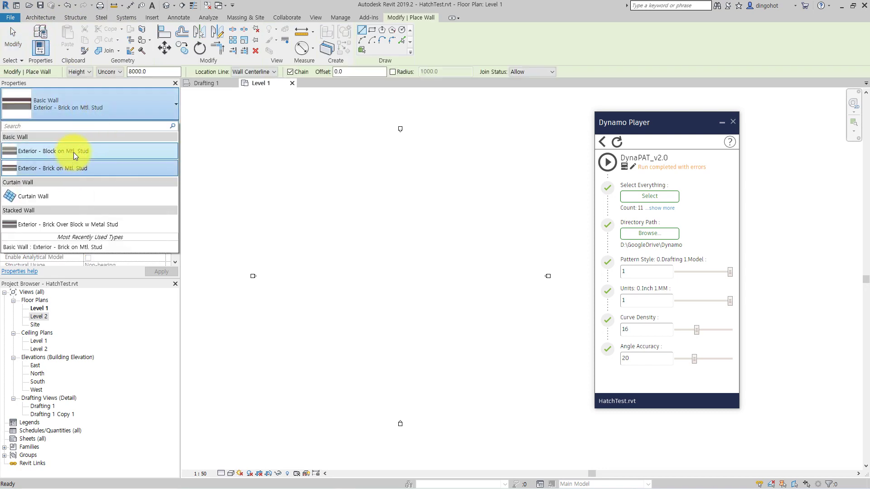
left_click(74, 152)
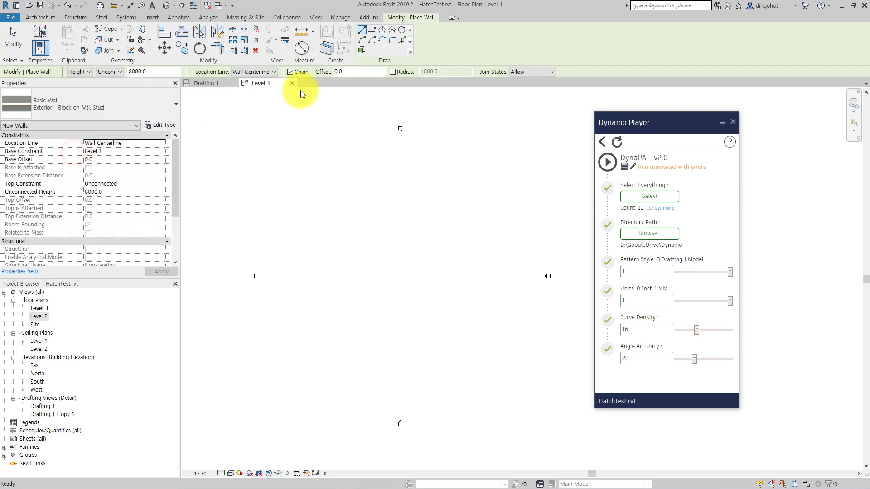
- Strip the wall assembly to one 200-thick Structure [1] layer and open its material
left_click(172, 127)
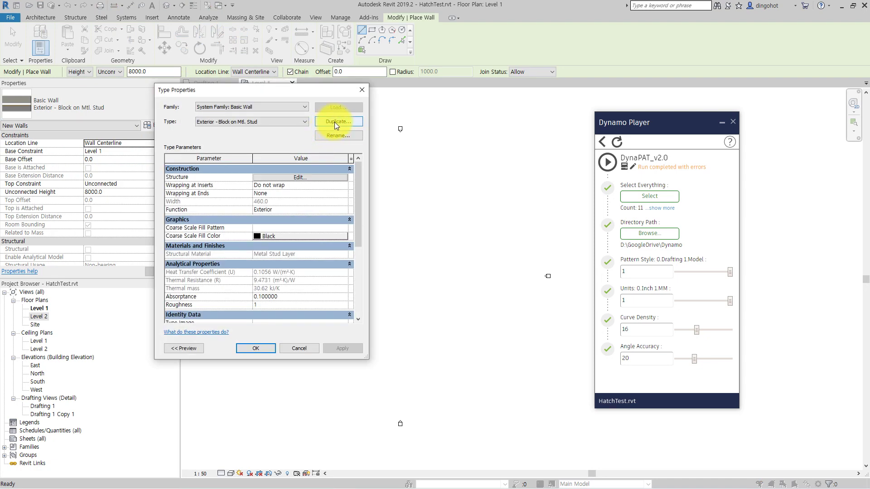
left_click(311, 177)
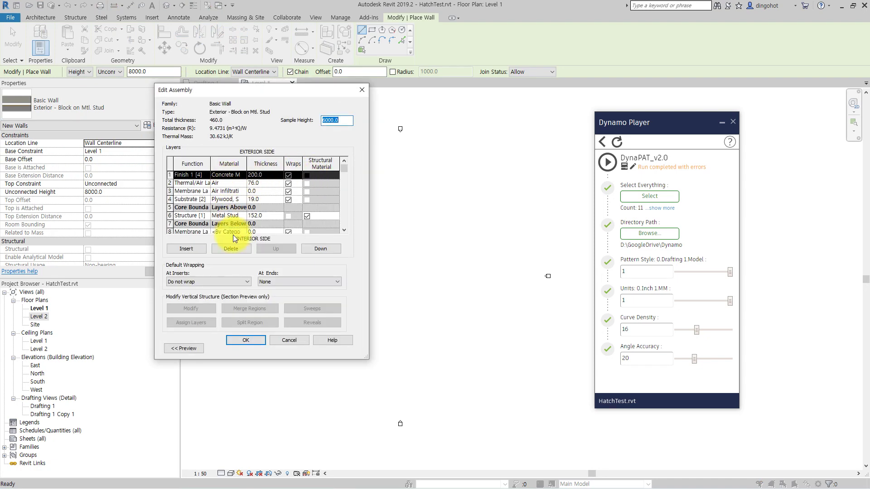
left_click(236, 249)
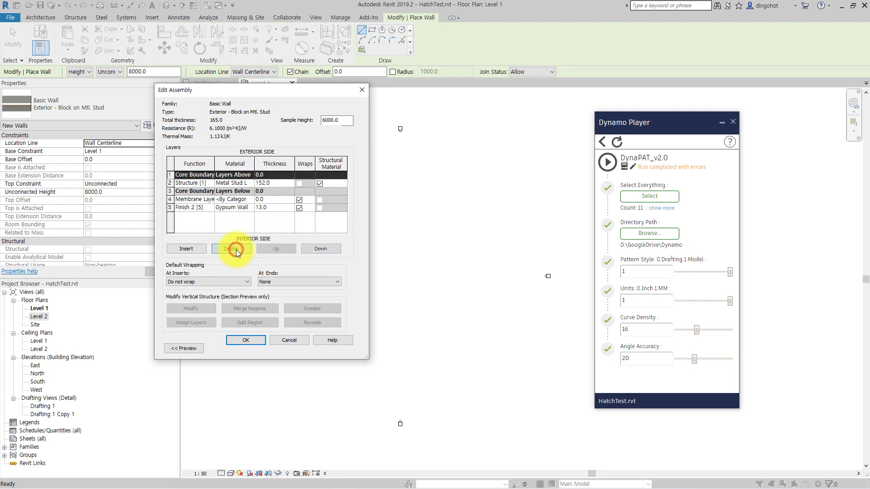
left_click(228, 185)
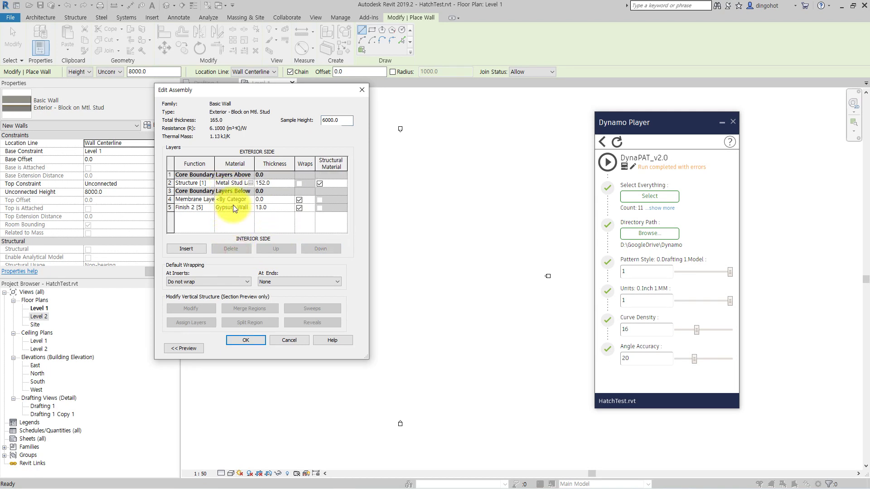
left_click(232, 248)
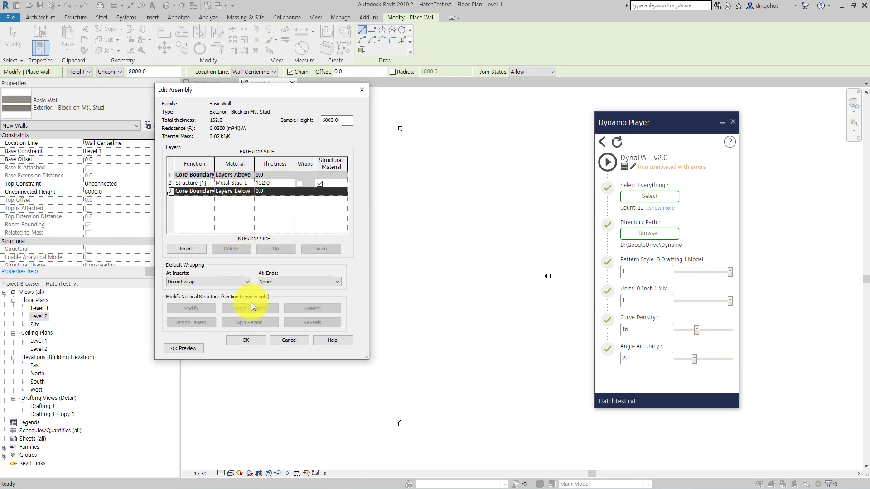
left_click(274, 183)
type("200")
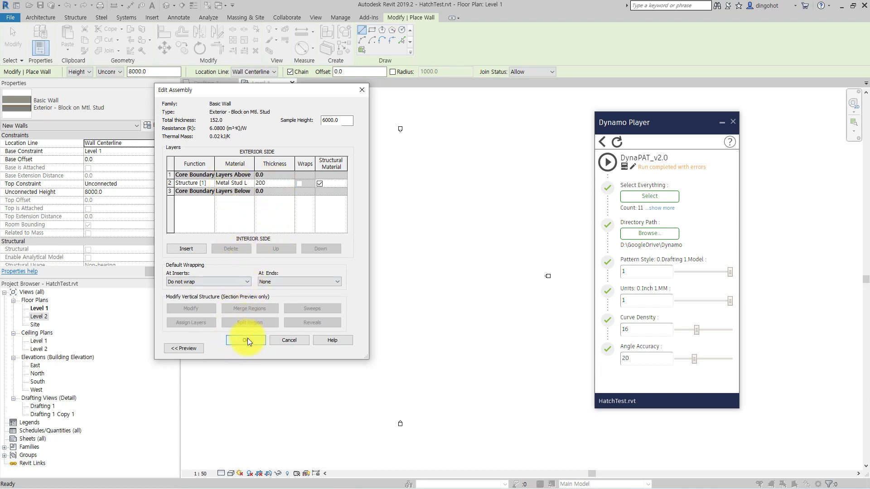
left_click(253, 183)
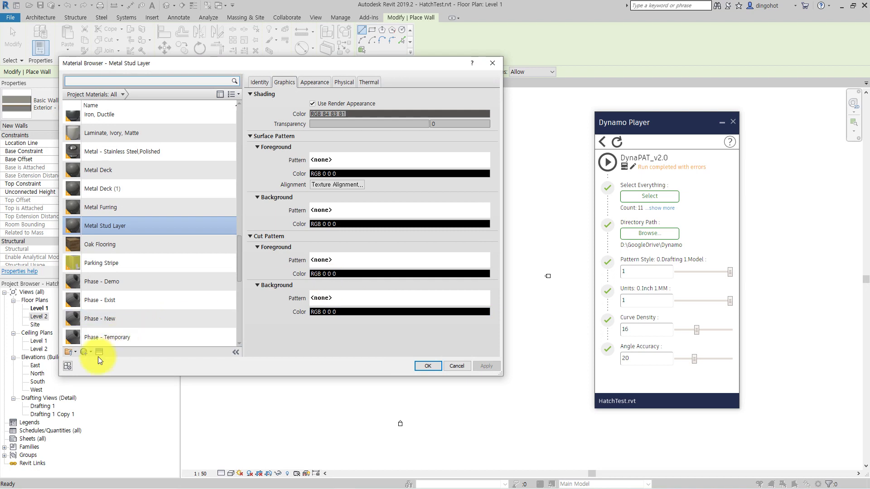
- Create Default New Material, review the Brick1 - EnjoyRevit pattern, and list Model fill patterns
left_click(88, 352)
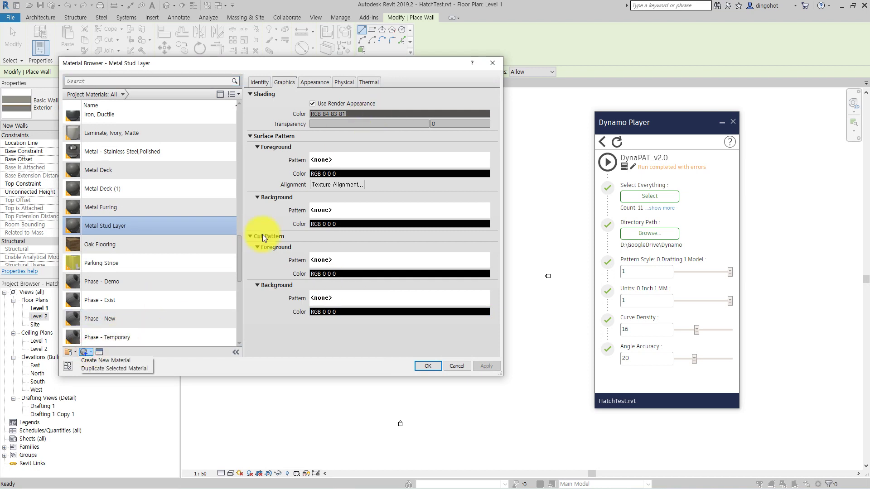
left_click(135, 360)
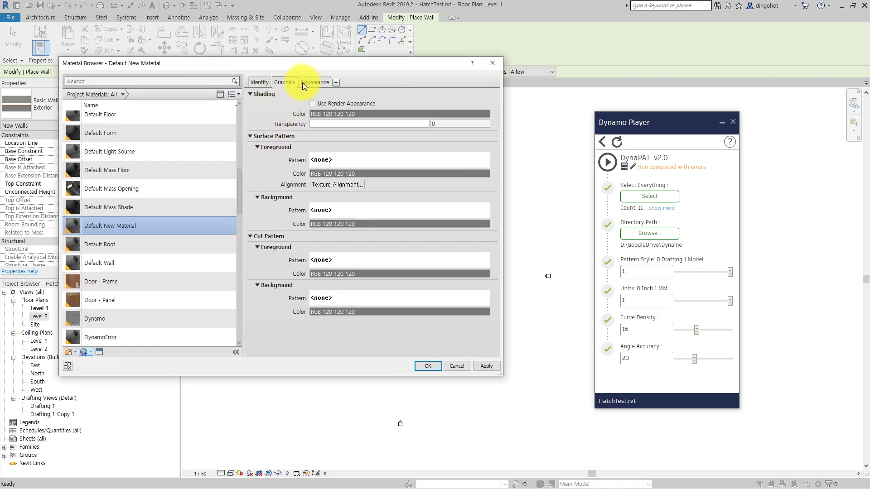
left_click(358, 162)
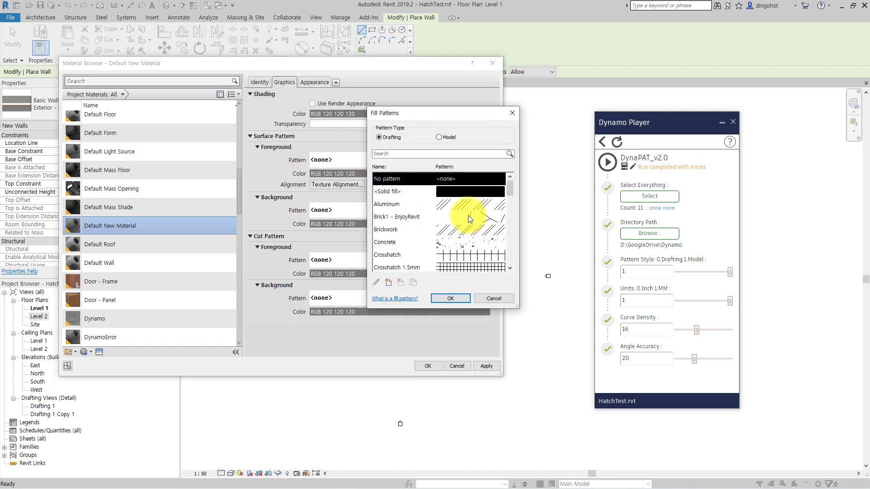
double_click(465, 218)
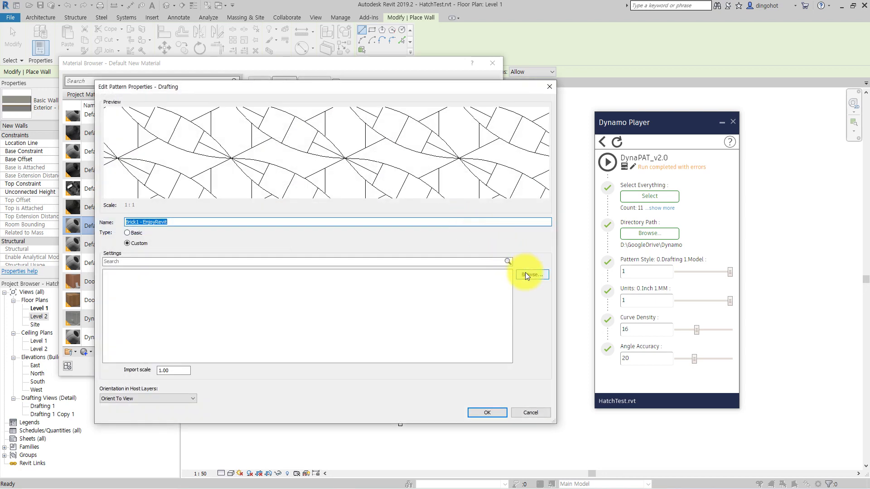
left_click(528, 413)
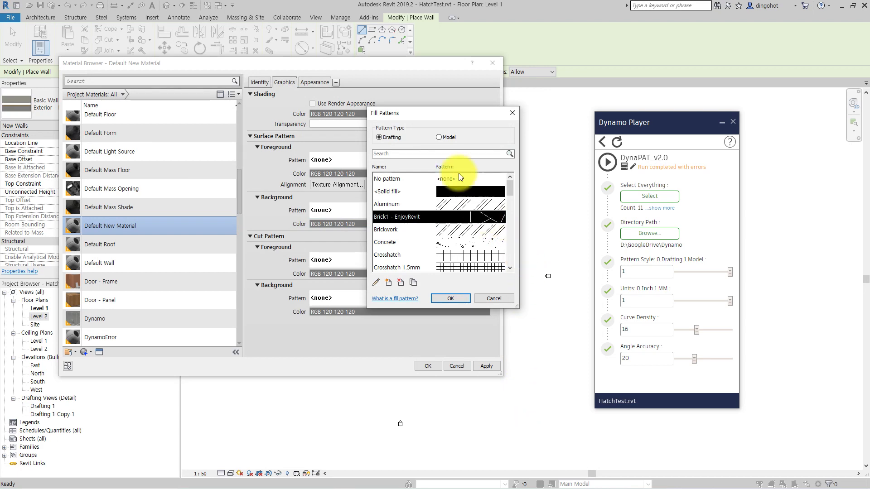
left_click(439, 137)
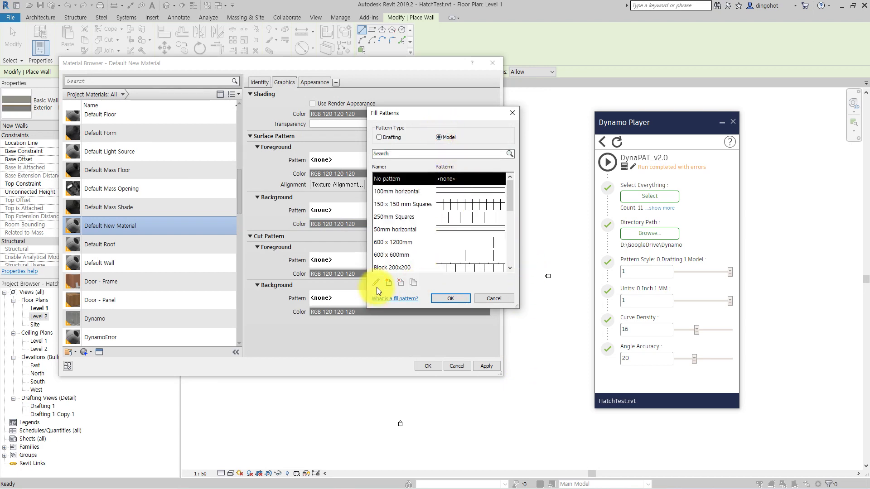
- Import TEST2.pat as a custom model foreground pattern and assign the material to the structure layer
left_click(388, 284)
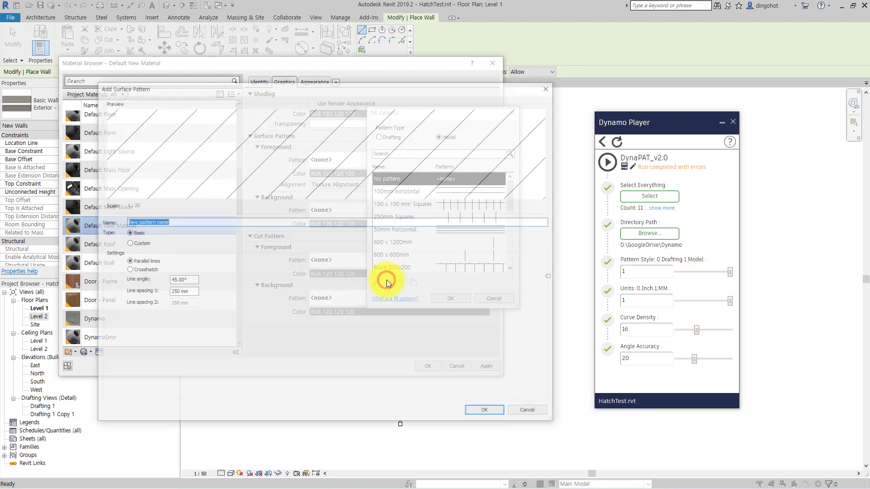
left_click(132, 243)
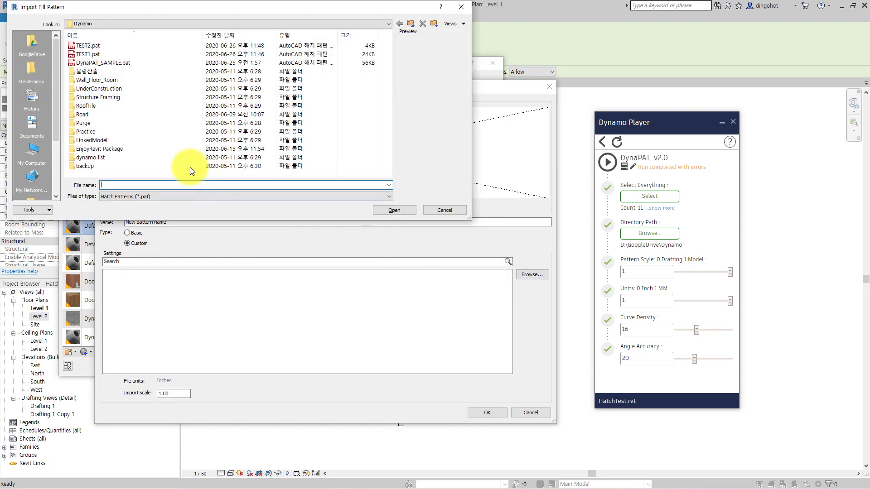
left_click(87, 46)
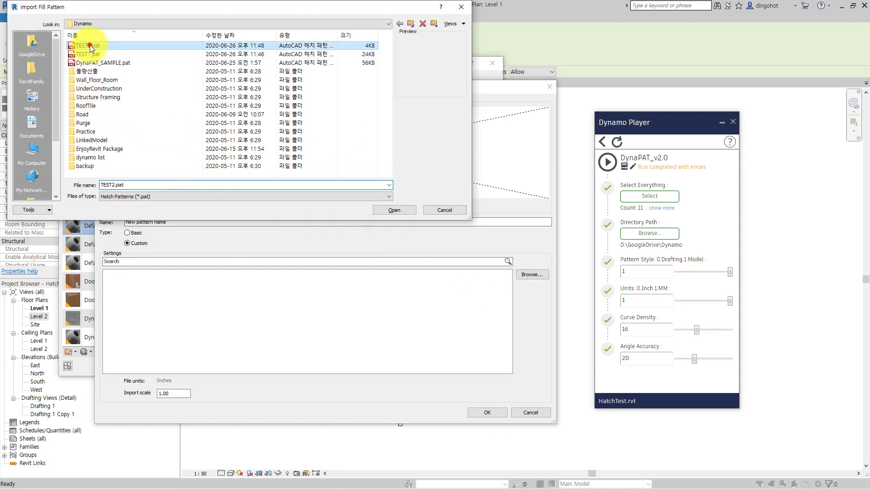
left_click(394, 211)
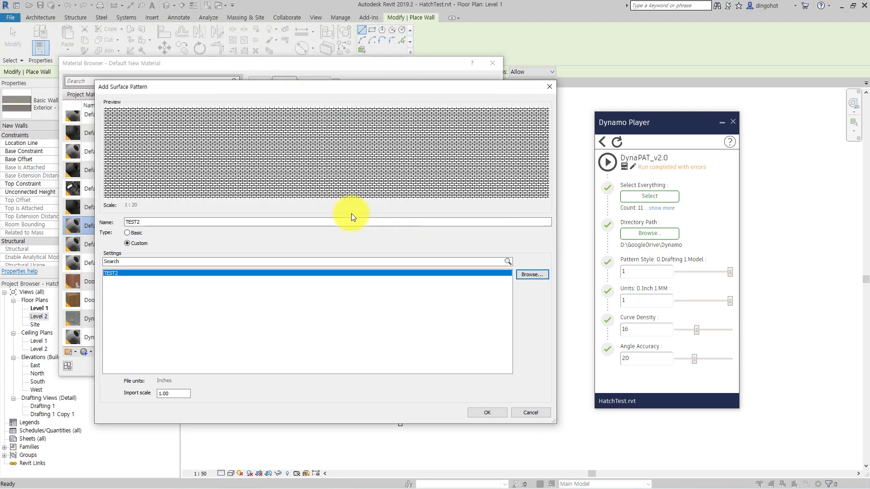
left_click(492, 415)
left_click(449, 310)
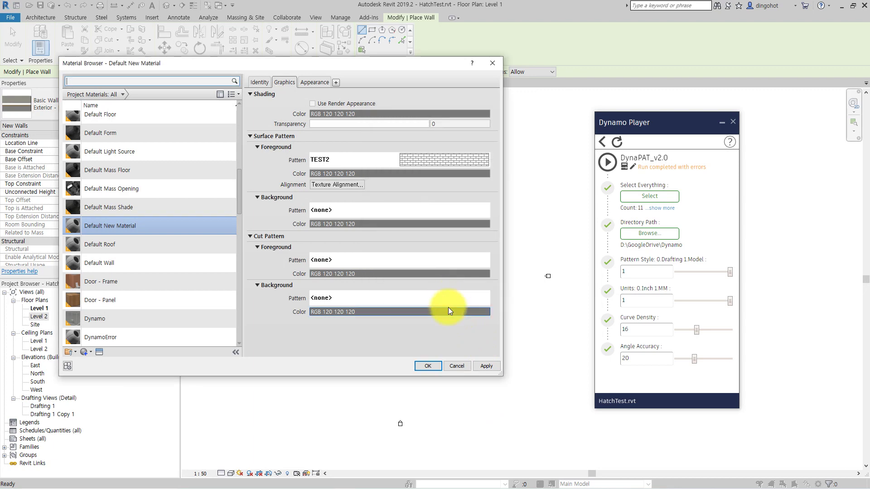
left_click(425, 366)
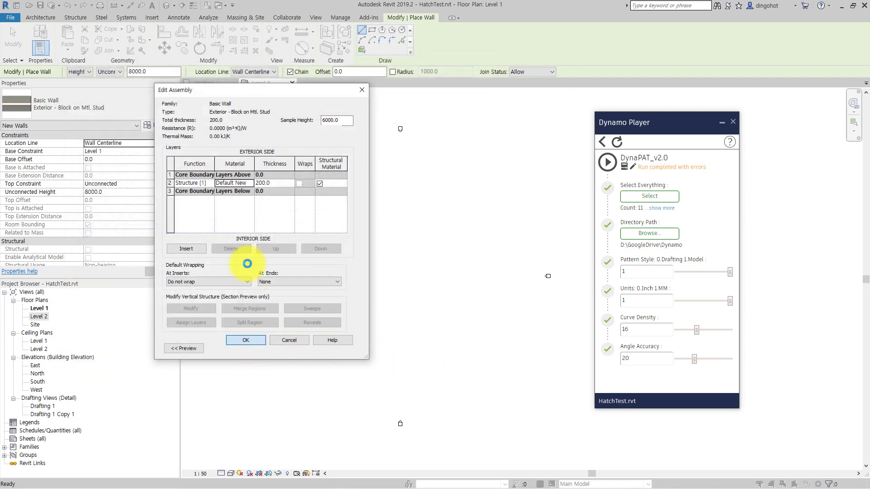
- Confirm the wall type and draw a 10000-long wall on Level 1
left_click(266, 349)
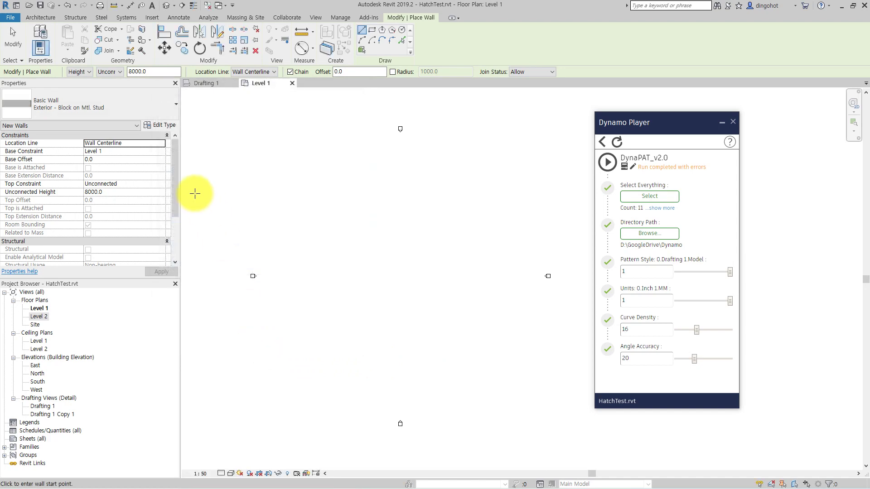
left_click(334, 272)
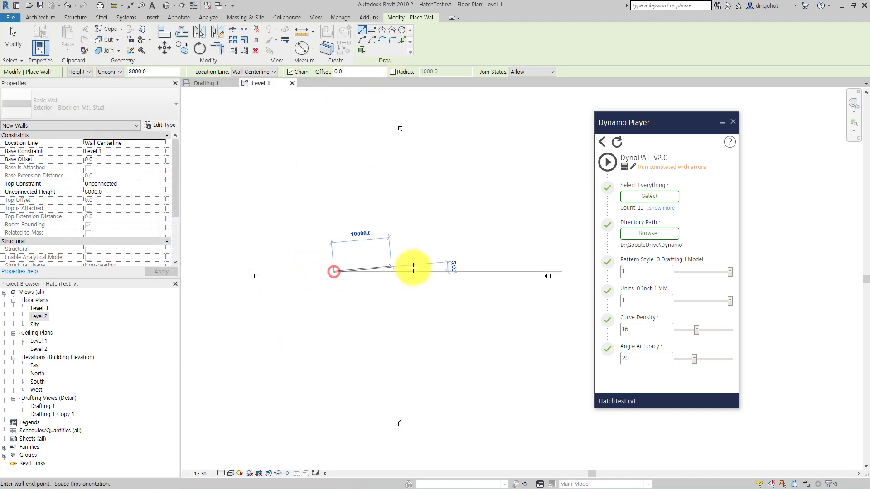
left_click(437, 272)
left_click(13, 41)
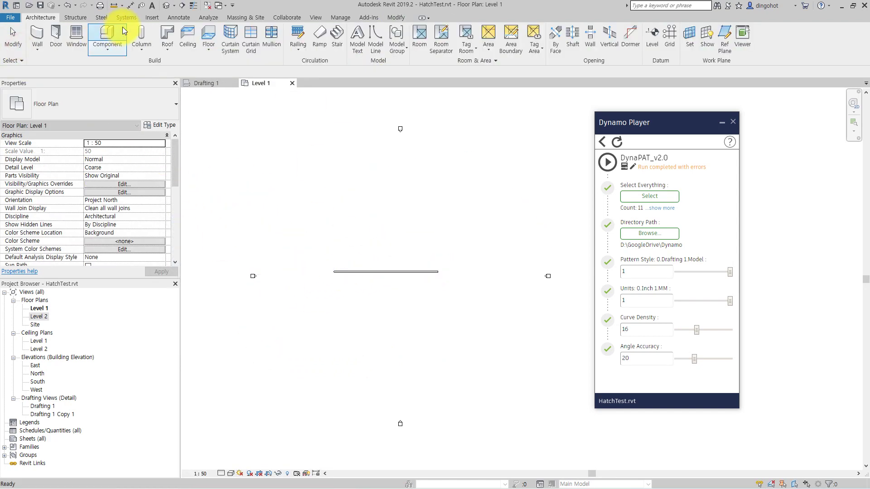
- Check the wall in Default 3D View, then open the South elevation
left_click(166, 6)
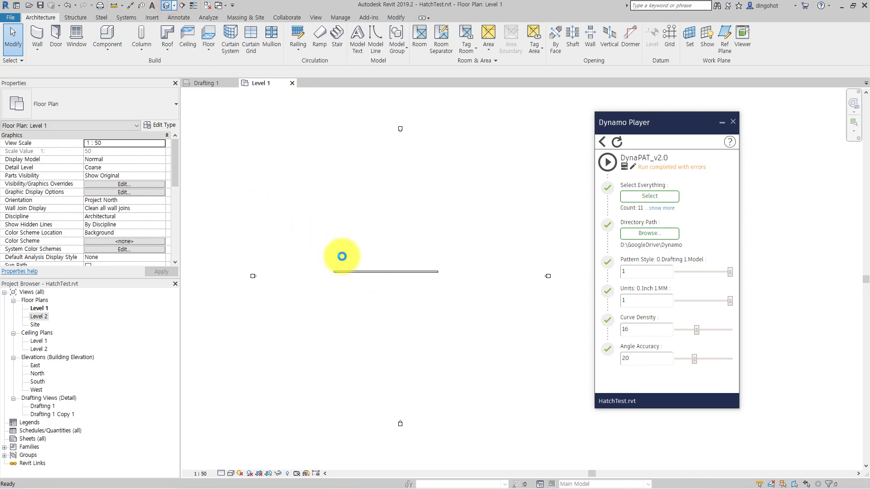
mouse_move(384, 284)
middle_mouse_down()
mouse_move(297, 315)
mouse_move(388, 294)
middle_mouse_up()
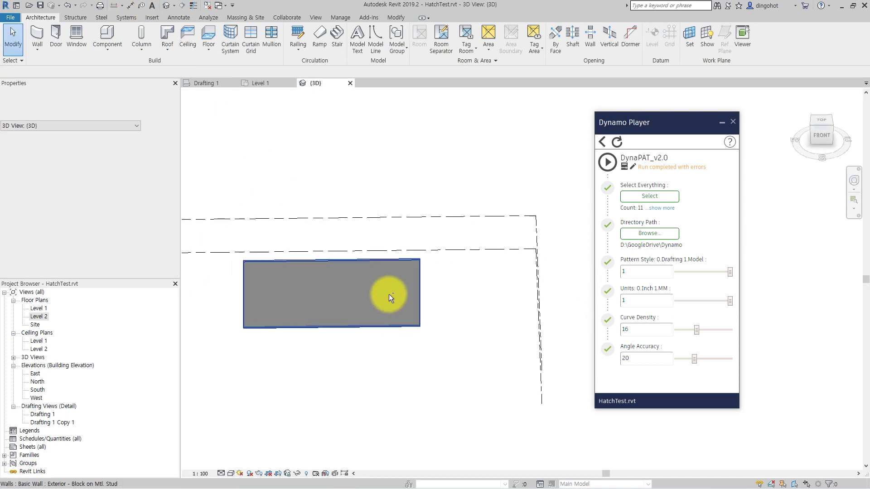
scroll(309, 297, "up", 3)
scroll(309, 297, "up", 4)
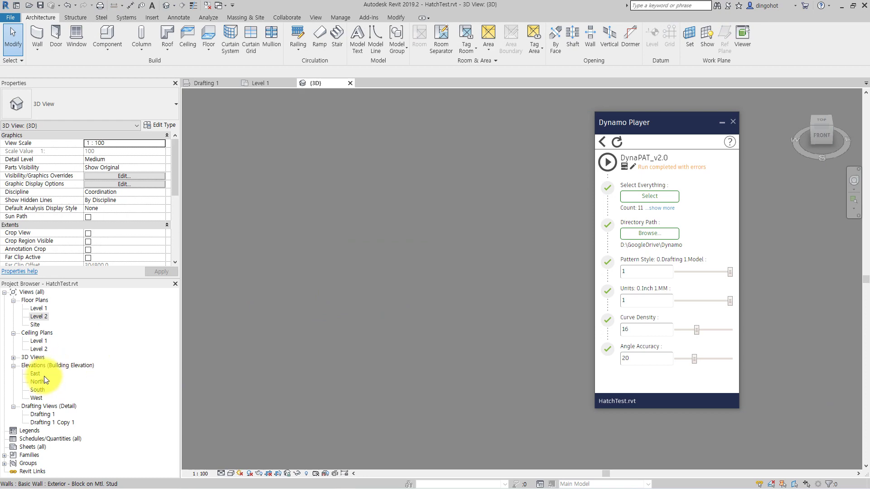
double_click(40, 390)
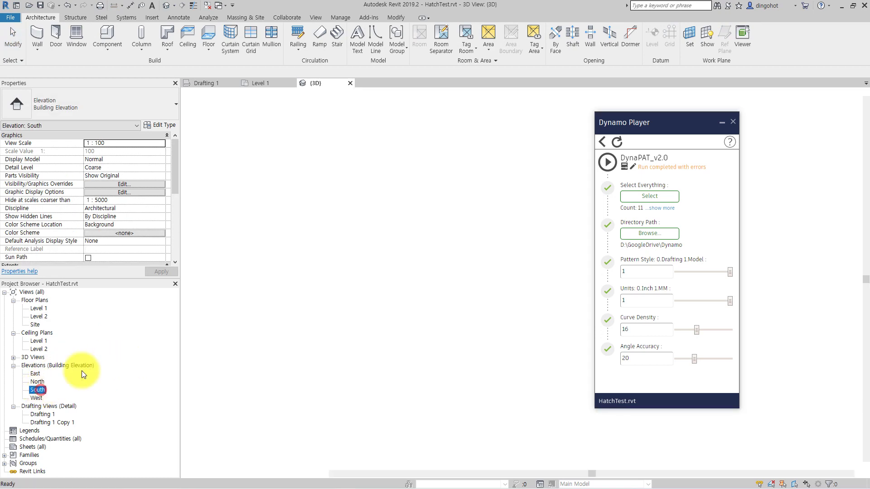
scroll(331, 317, "up", 3)
- Open the wall's structure-layer material and its surface pattern list from the South elevation
scroll(330, 317, "up", 2)
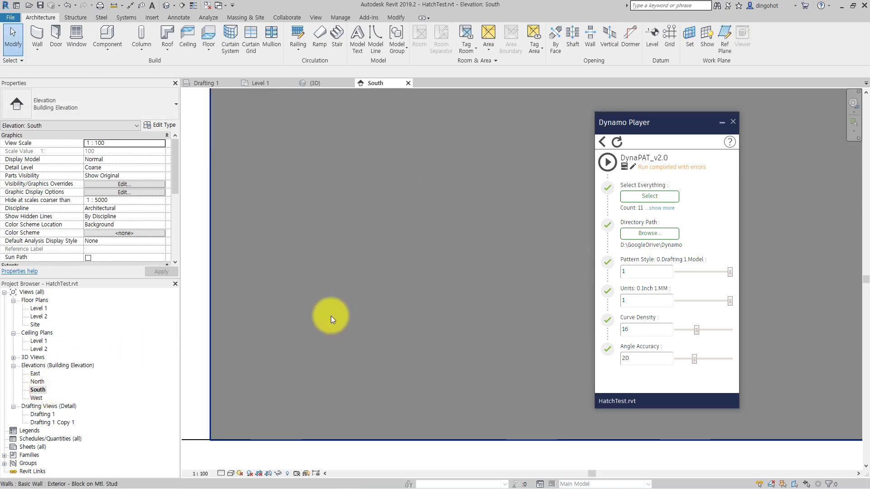
left_click(330, 316)
left_click(155, 126)
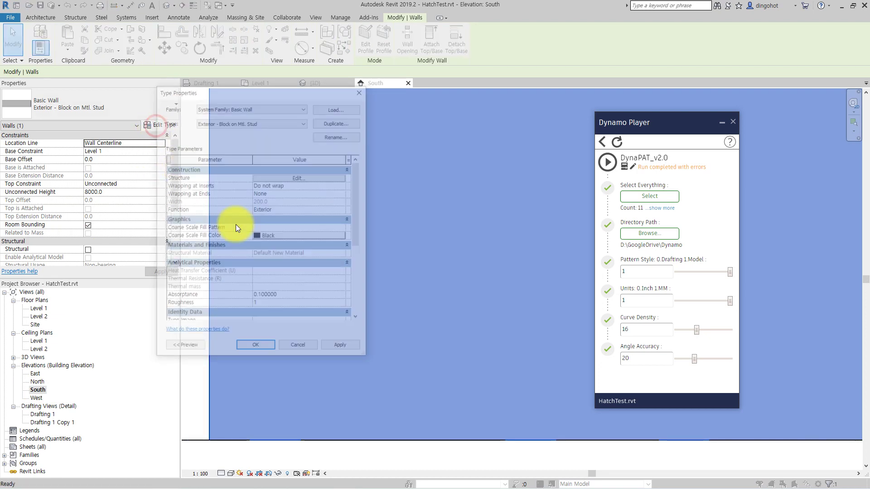
left_click(333, 180)
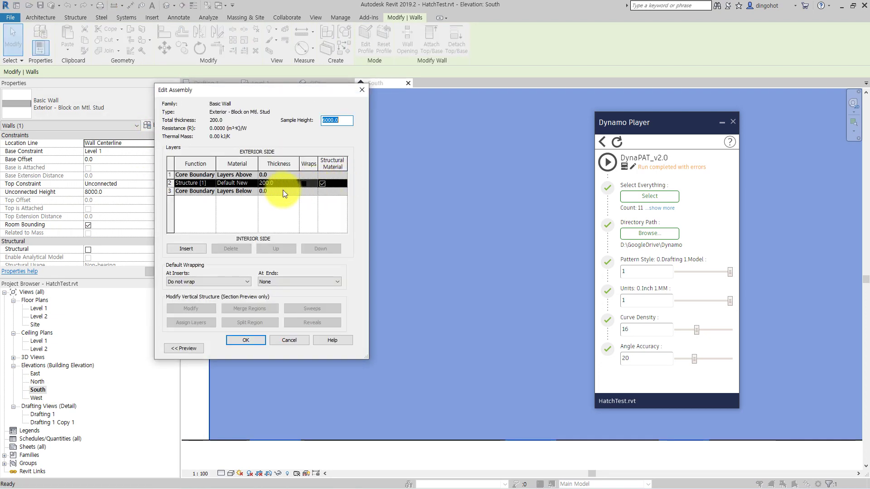
left_click(253, 183)
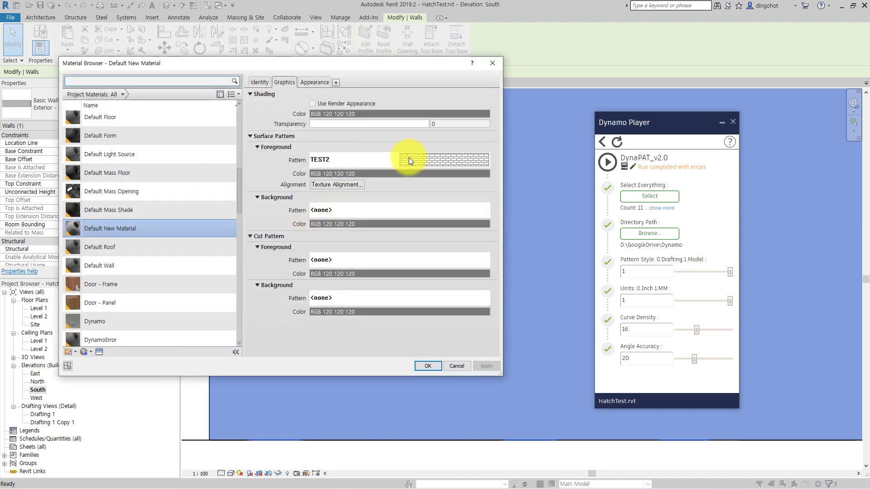
left_click(409, 159)
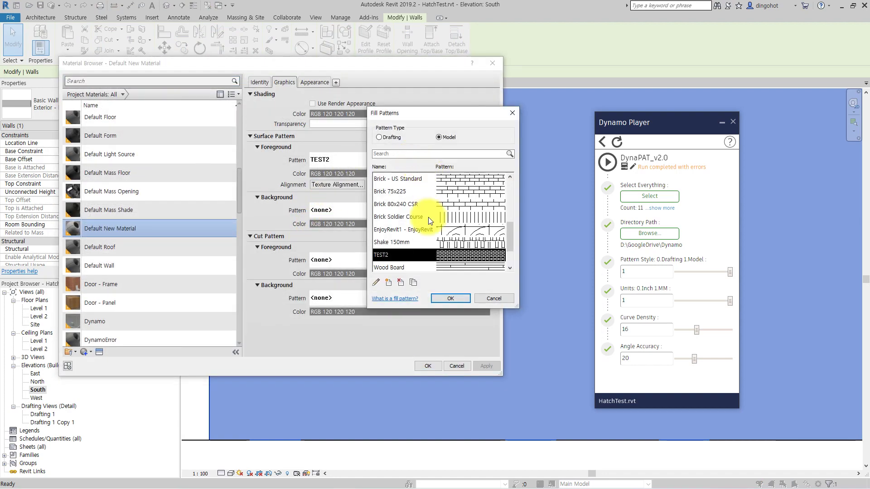
- Set TEST2's import scale to 10 and confirm back through all dialogs
double_click(448, 256)
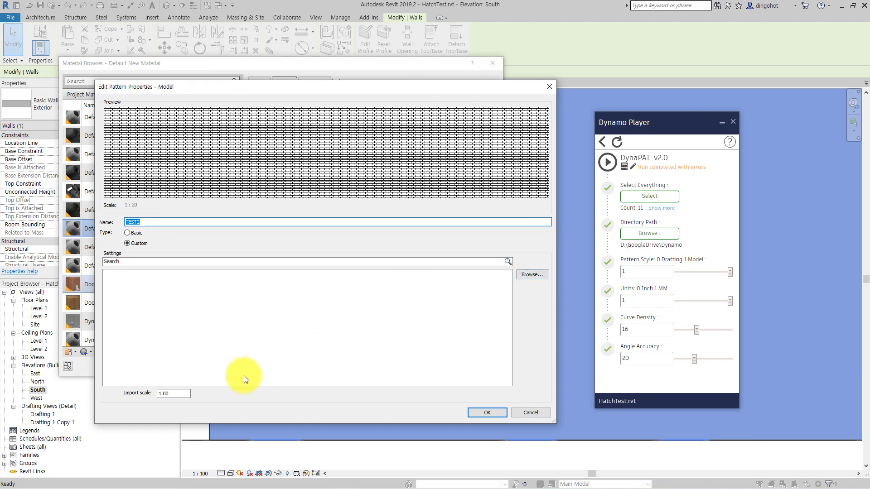
left_click(172, 393)
type("10")
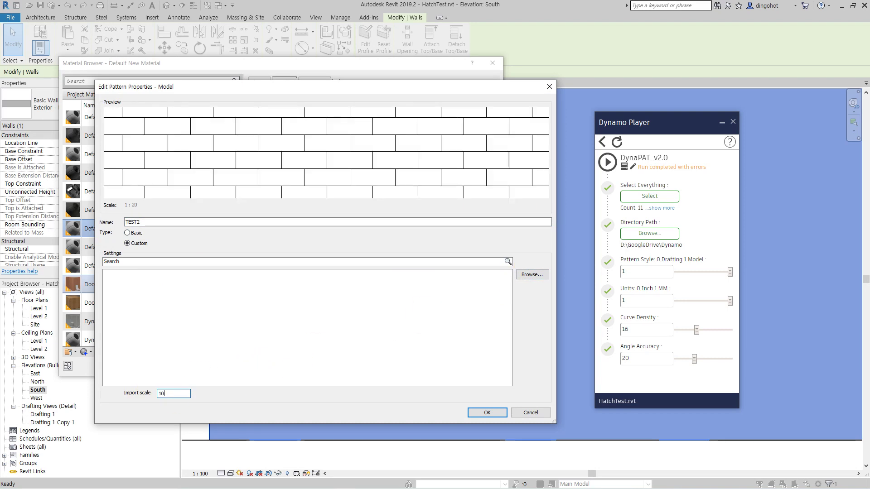
left_click(479, 413)
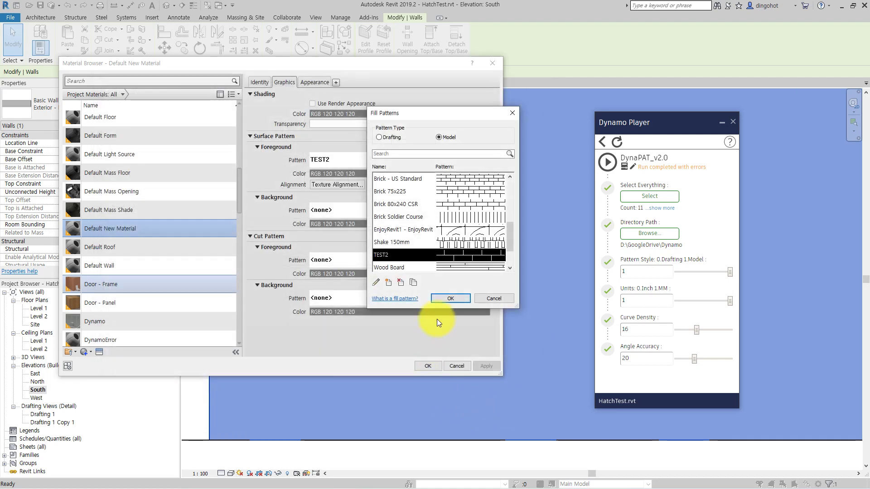
left_click(447, 300)
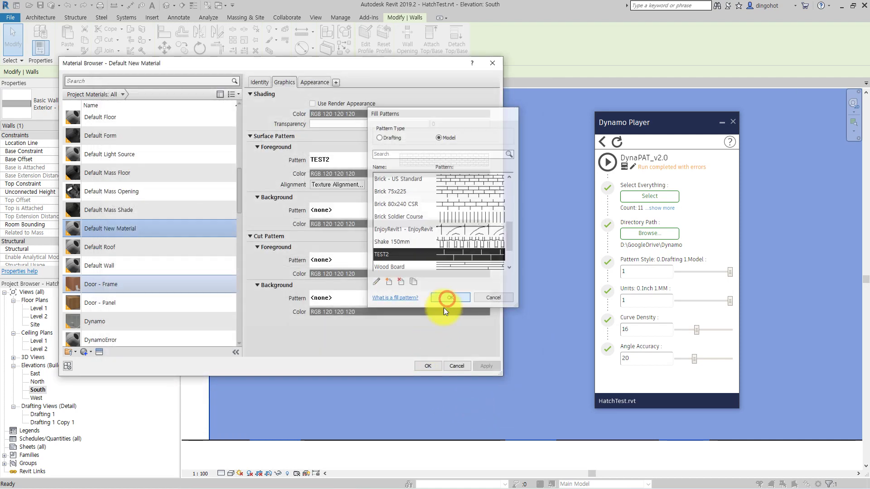
left_click(428, 365)
left_click(252, 344)
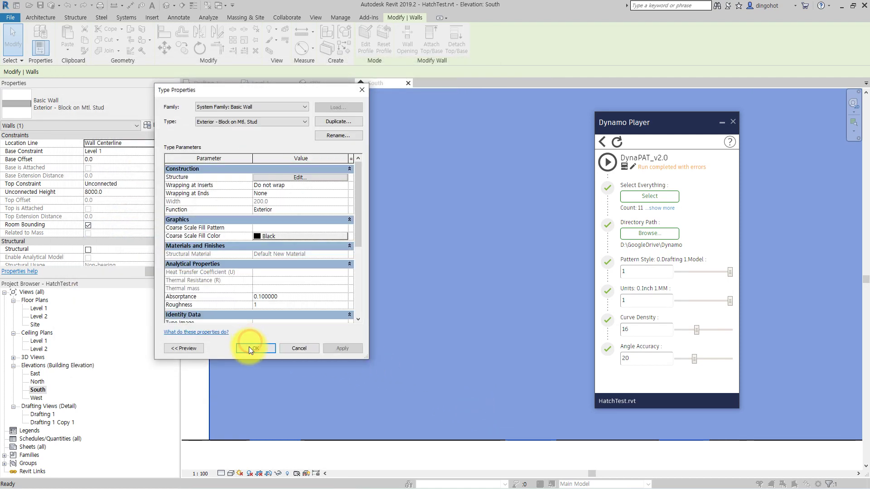
left_click(253, 349)
scroll(255, 359, "down", 2)
- Inspect the brick-patterned wall in elevation, then return to the Level 1 floor plan
scroll(282, 363, "down", 2)
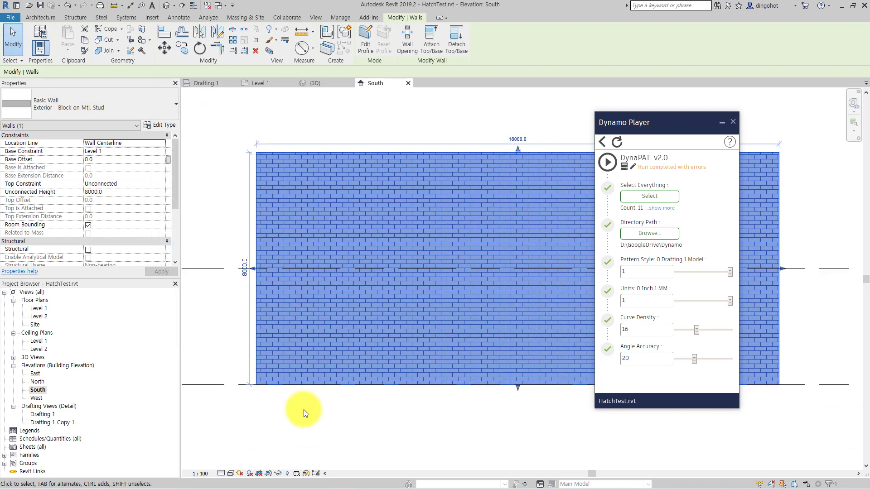
left_click(303, 410)
left_click(300, 367)
middle_click_drag(461, 305, 408, 355)
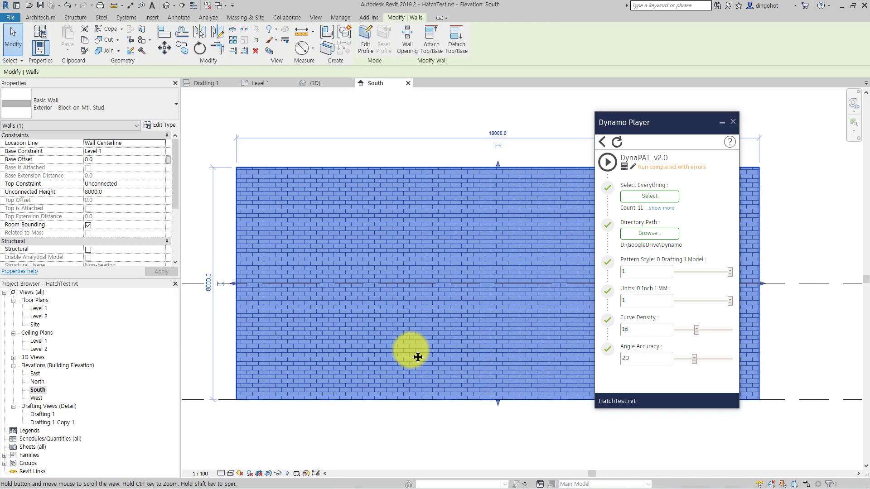
left_click(302, 177)
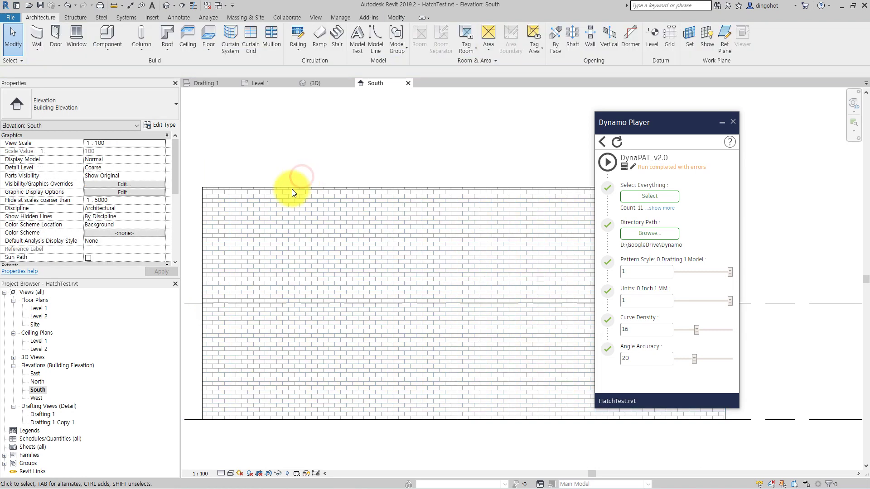
double_click(42, 309)
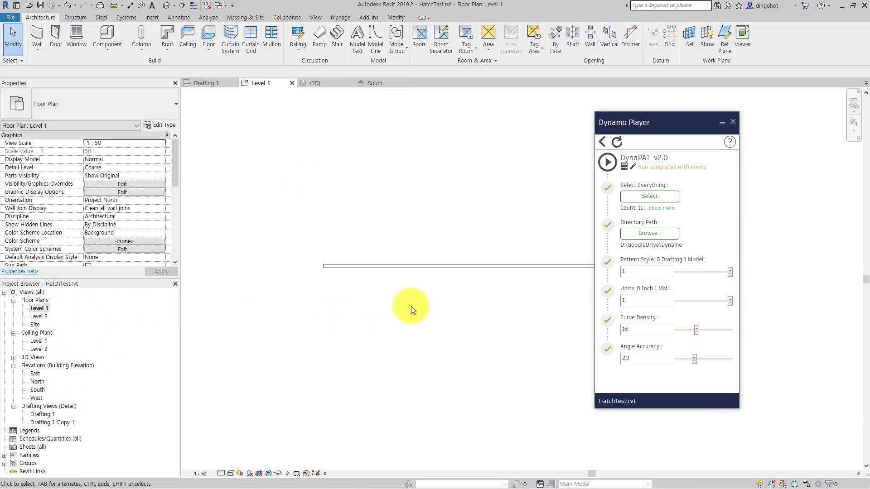
scroll(412, 306, "up", 2)
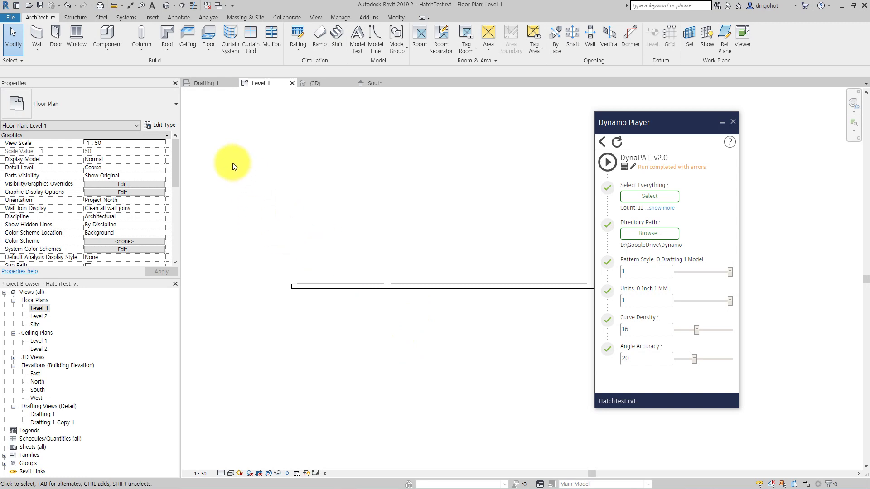
- Draw a rectangle of Hidden Lines model lines in the Level 1 plan with LI
key("l")
key("i")
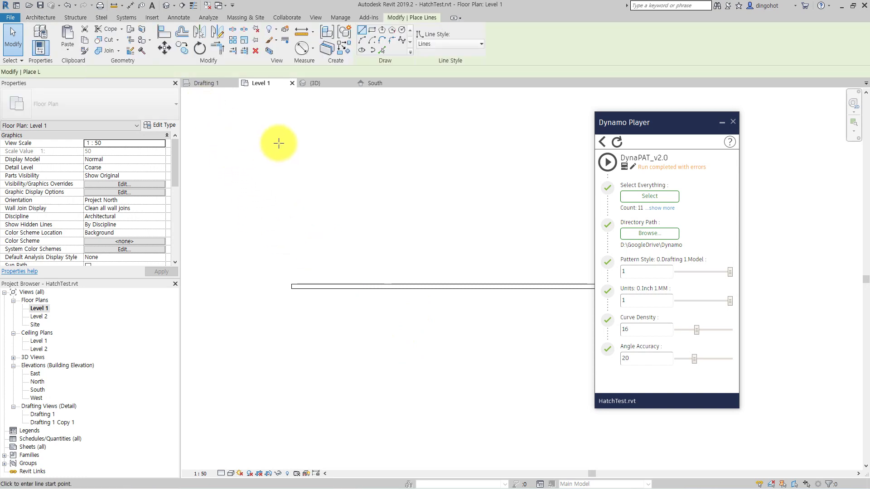
left_click(371, 29)
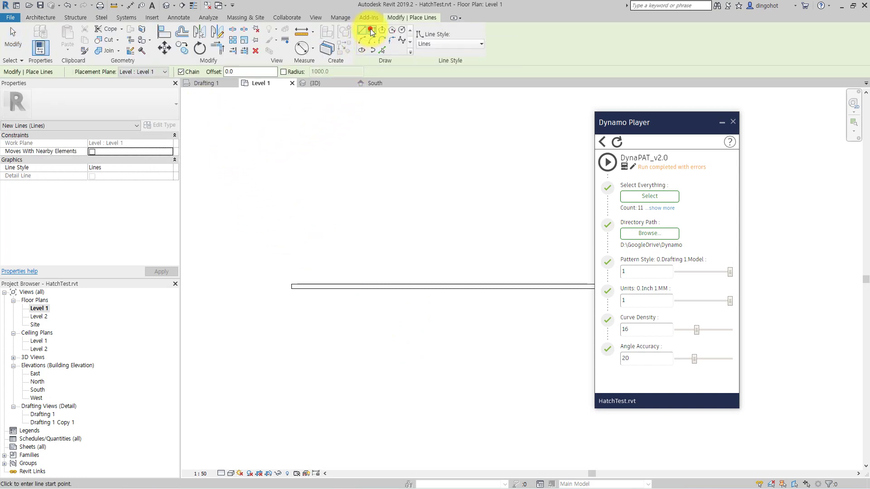
left_click(433, 45)
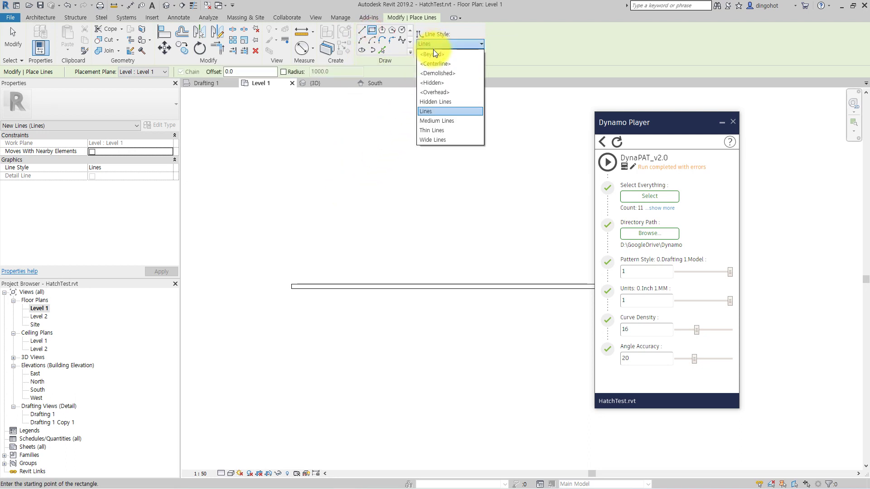
left_click(436, 102)
left_click(340, 223)
left_click(352, 241)
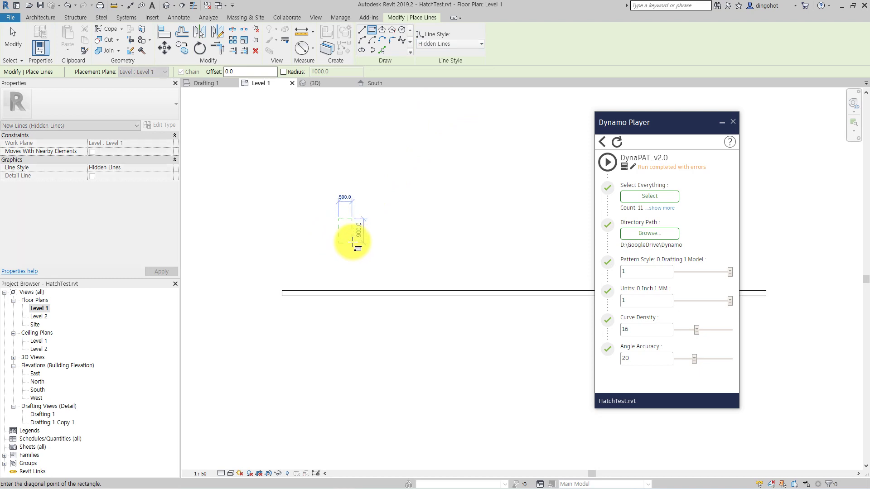
scroll(355, 233, "up", 2)
scroll(355, 226, "up", 2)
scroll(354, 225, "up", 2)
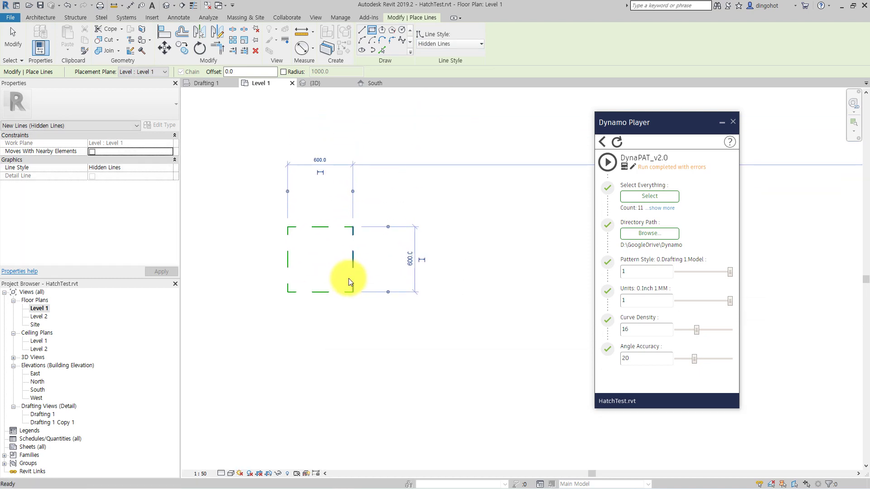
key("Escape")
- Change the rectangle's width from 600 to 250
left_click(353, 252)
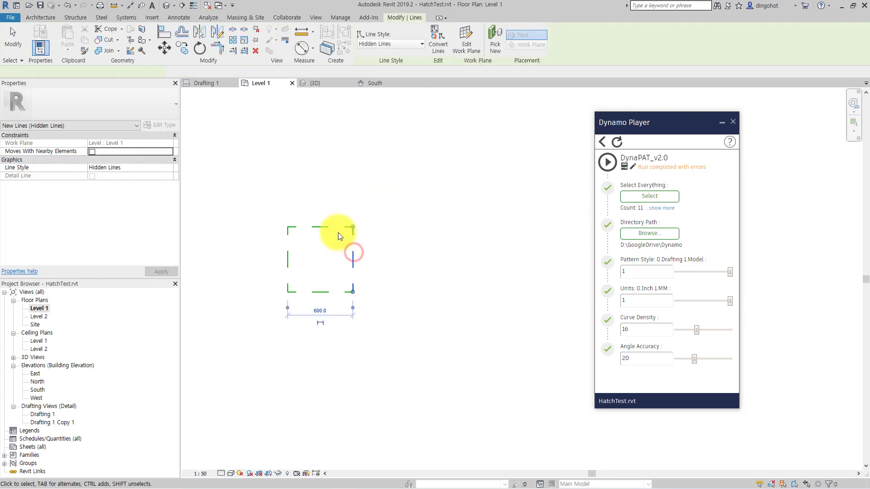
left_click(312, 309)
type("3")
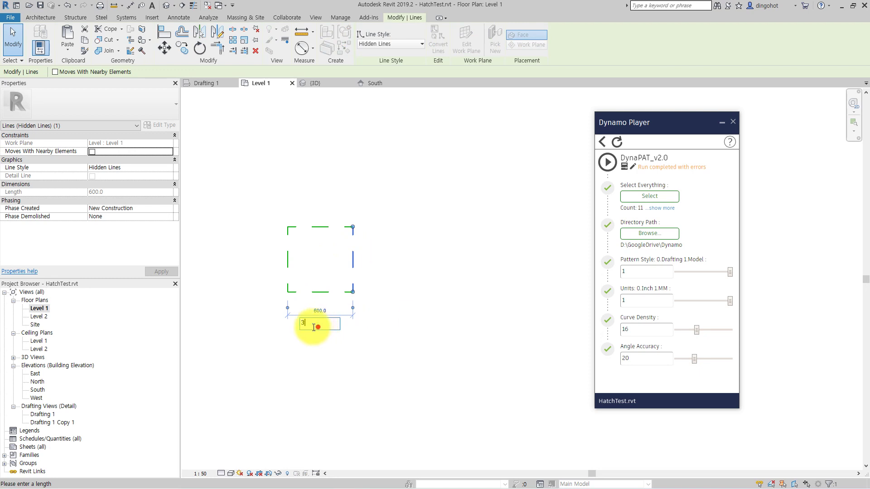
left_click_drag(311, 324, 290, 327)
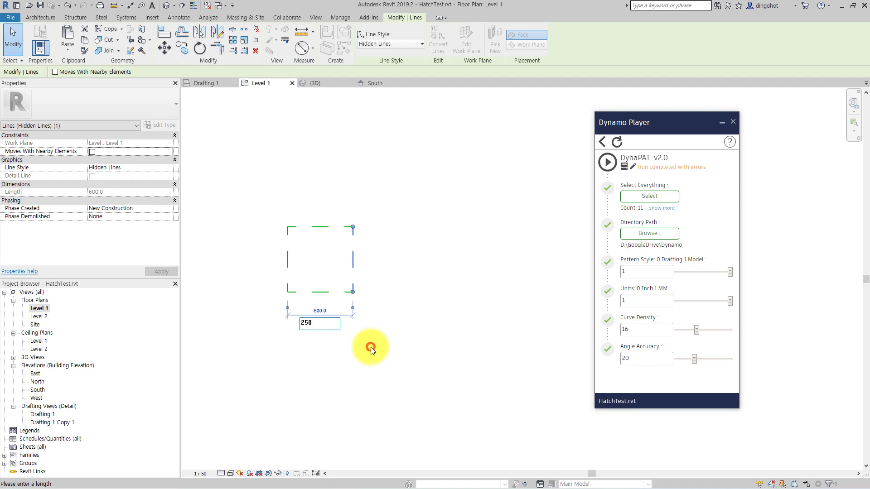
left_click(326, 280)
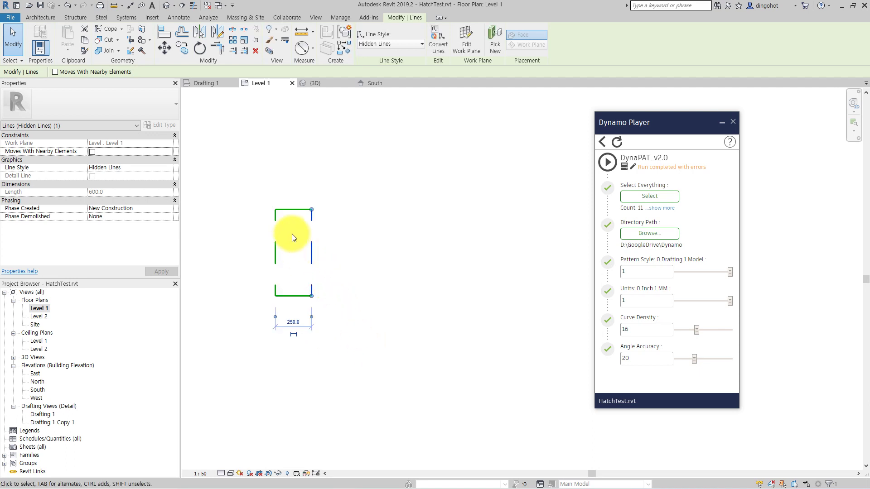
- Resize the rectangle's height to 80, then to 160
left_click(298, 212)
left_click(330, 253)
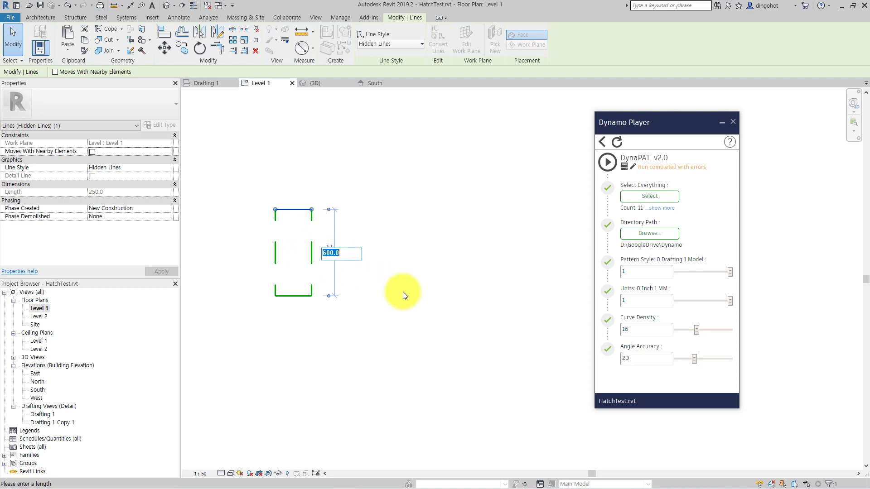
type("80")
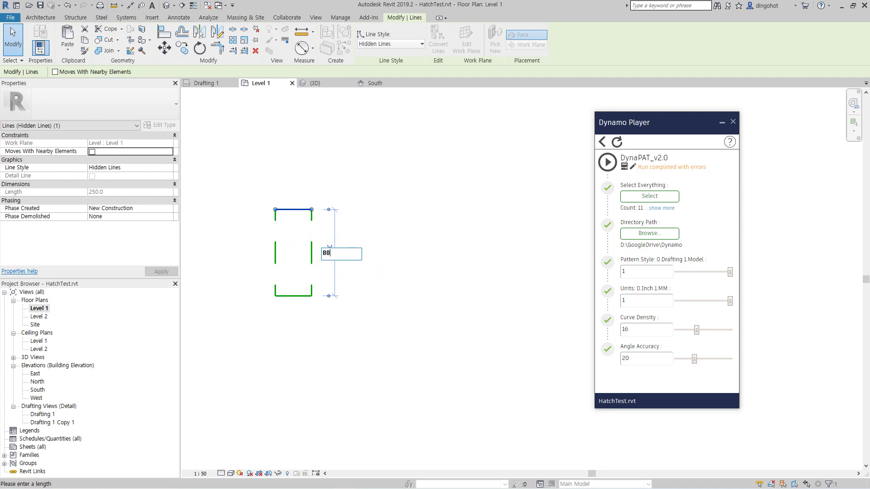
key("Return")
left_click(318, 326)
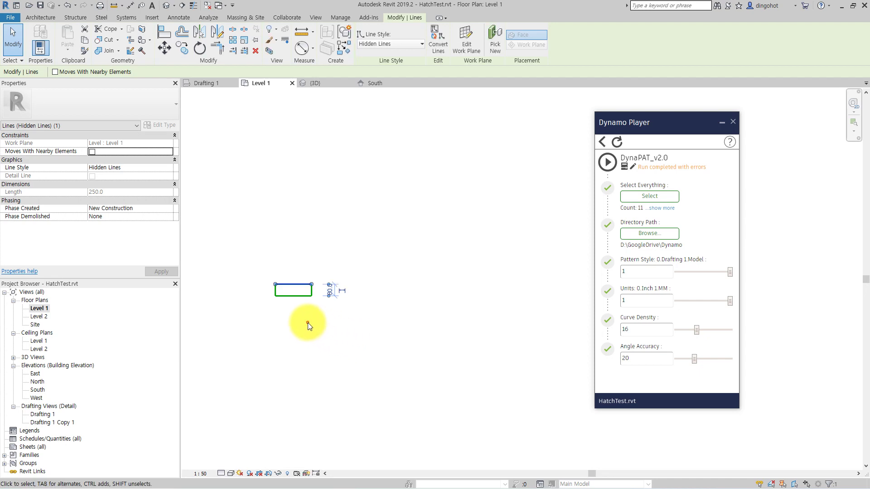
left_click(292, 251)
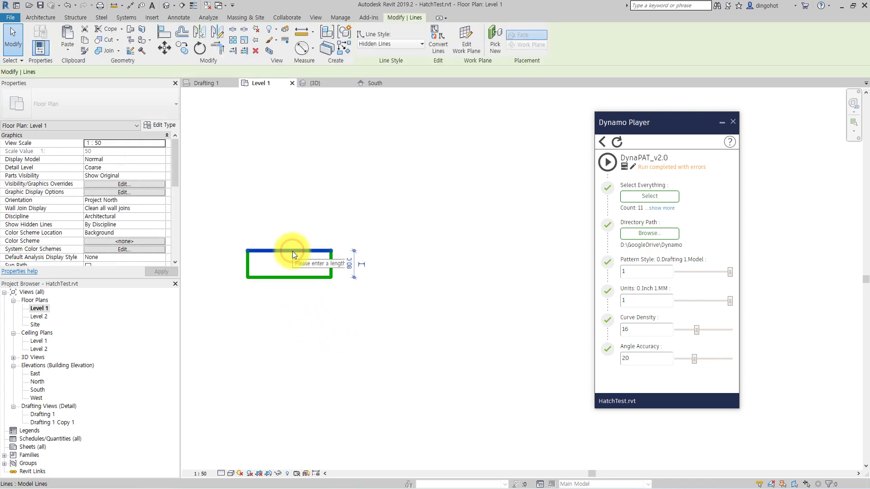
left_click(352, 265)
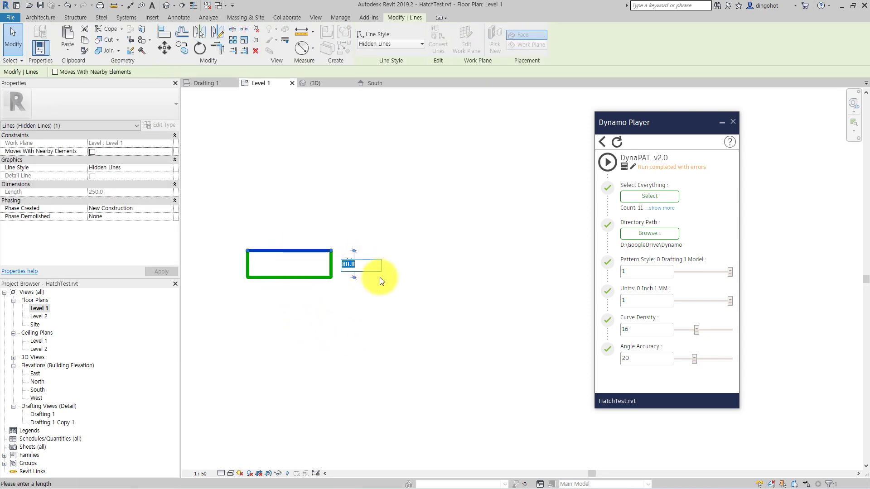
type("160")
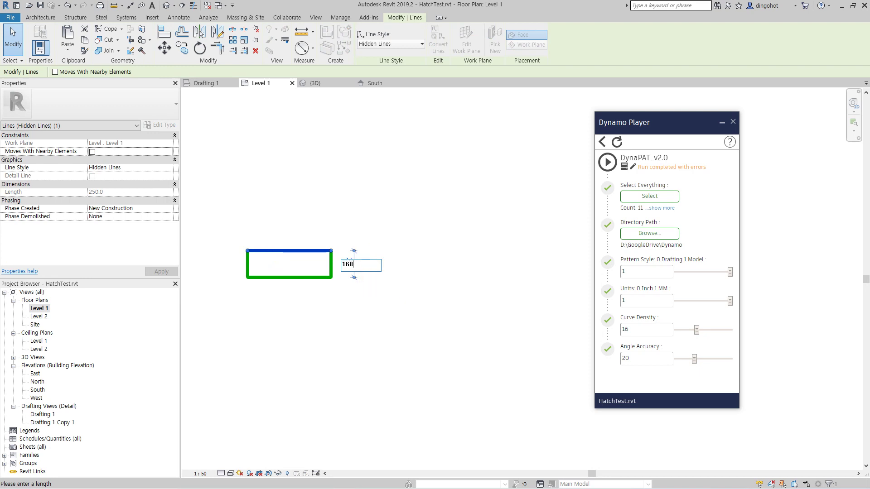
key("Return")
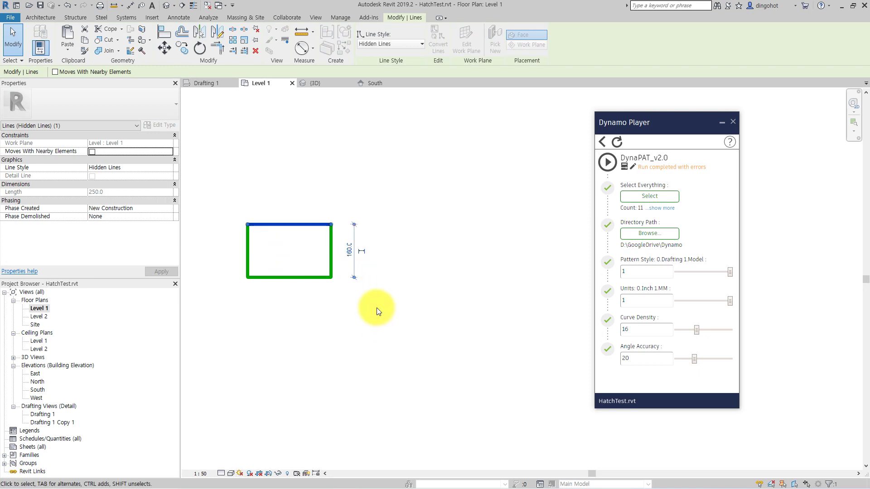
left_click(376, 308)
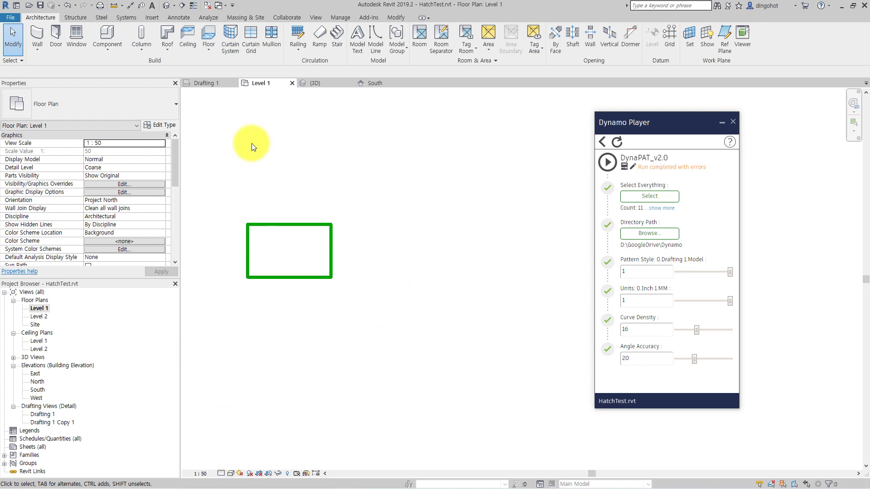
- Check the view scale list and the dashed rectangle's bottom edge without changing anything
left_click(200, 474)
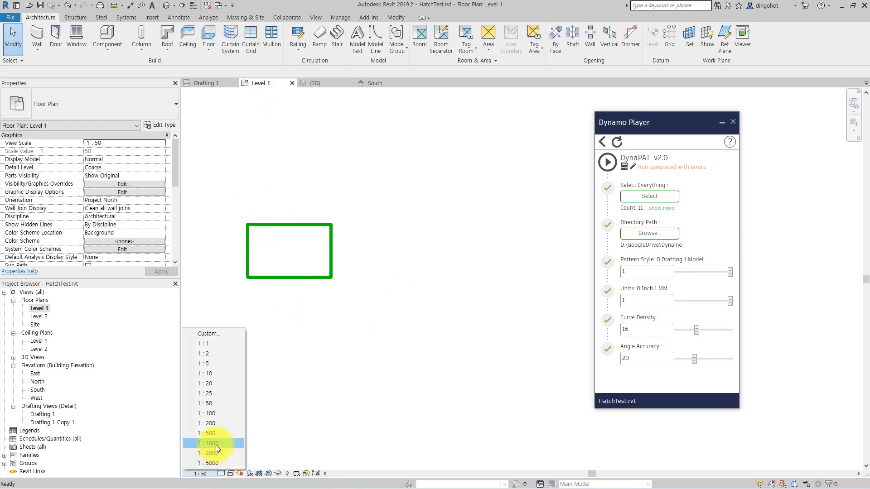
left_click(217, 375)
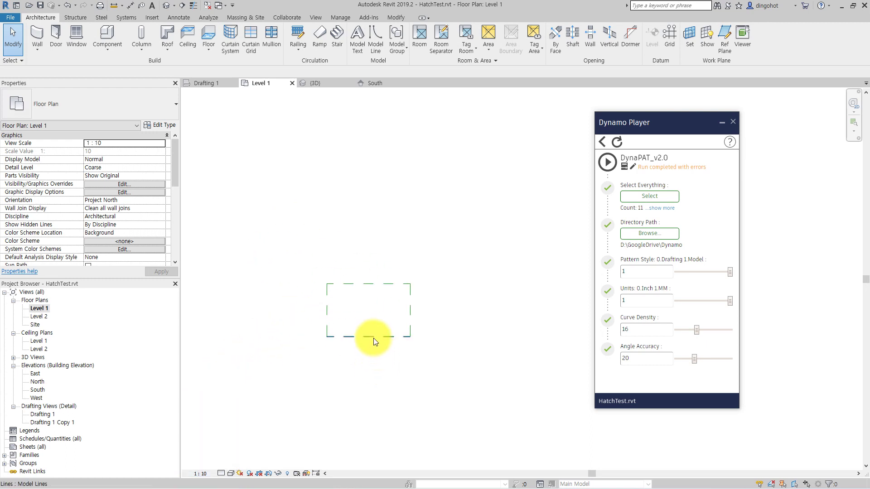
left_click(373, 336)
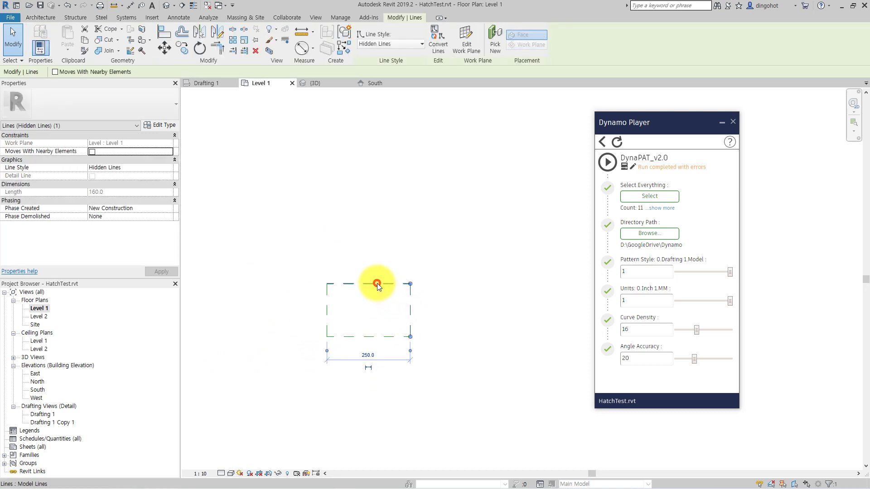
left_click(426, 270)
- Draw Wide Lines along the bottom edge, a parallel line above, and a central stub to the top
left_click(375, 40)
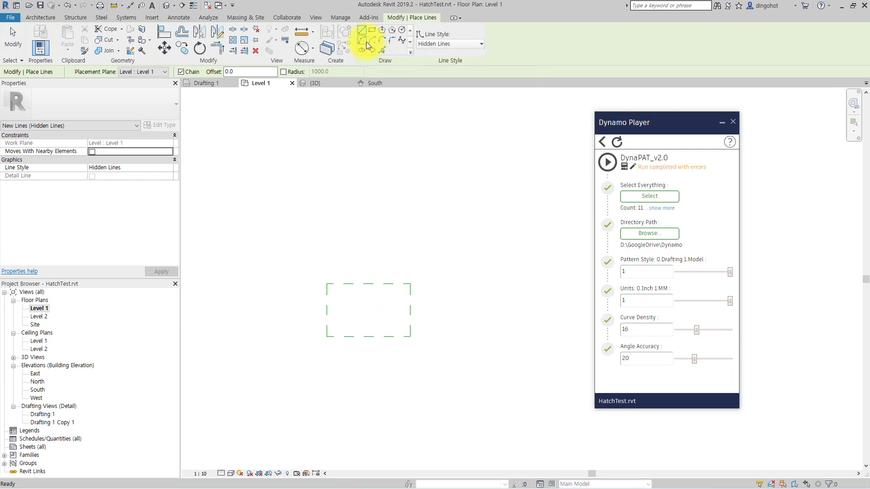
left_click(365, 34)
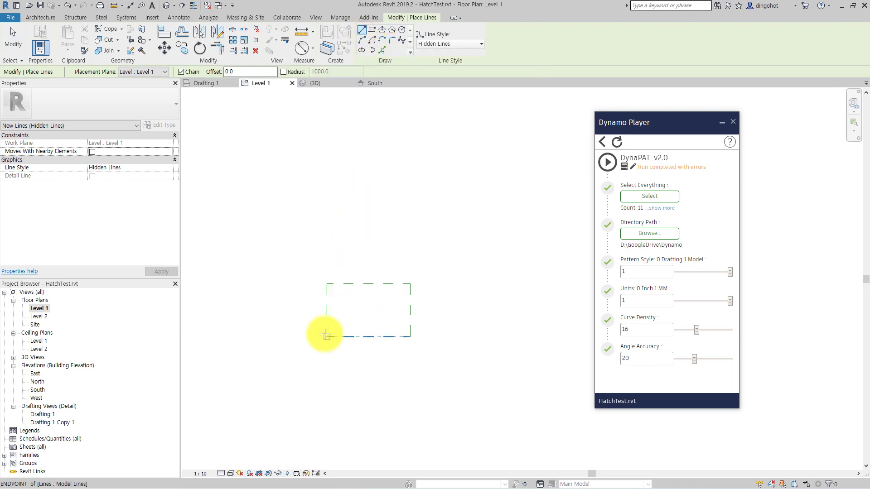
left_click(429, 42)
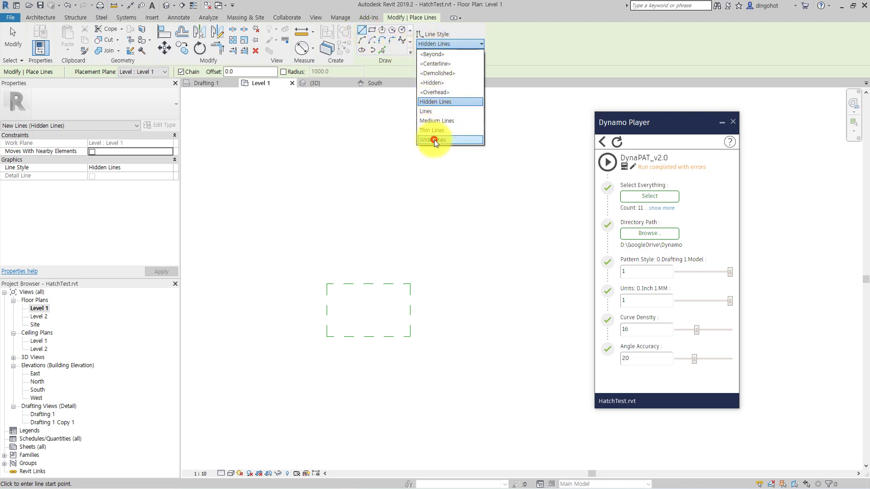
left_click(435, 140)
left_click(327, 336)
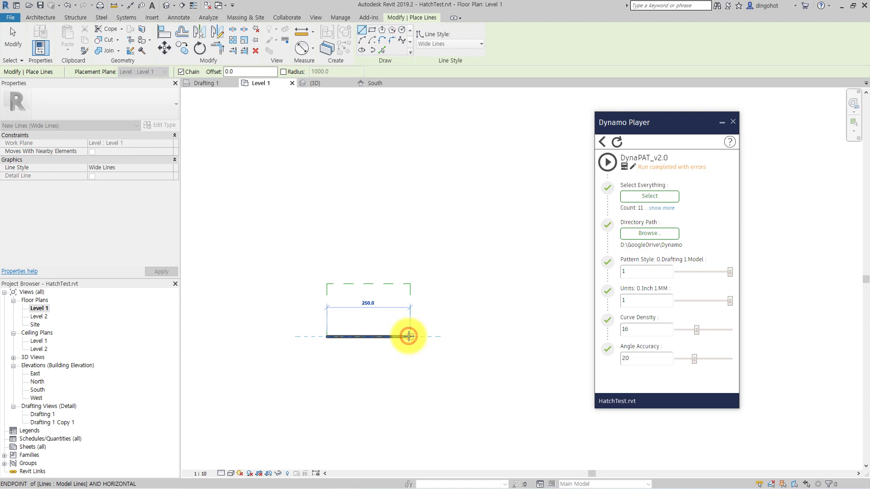
left_click(409, 336)
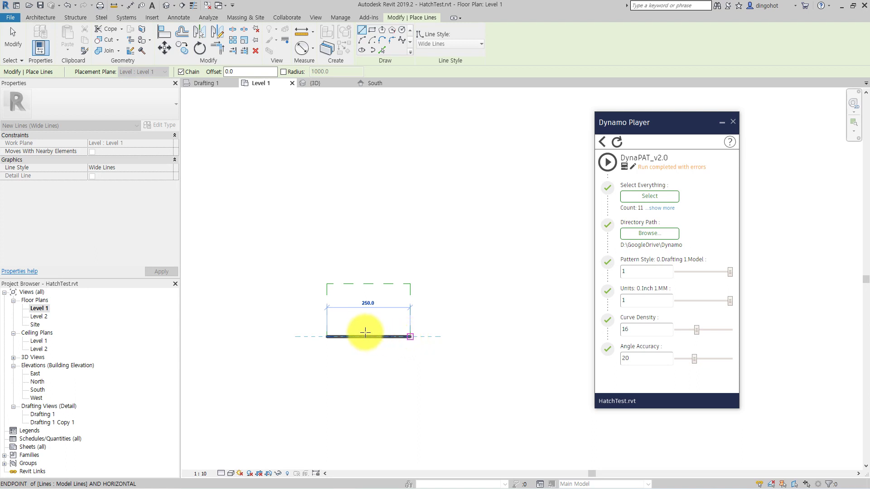
left_click(327, 318)
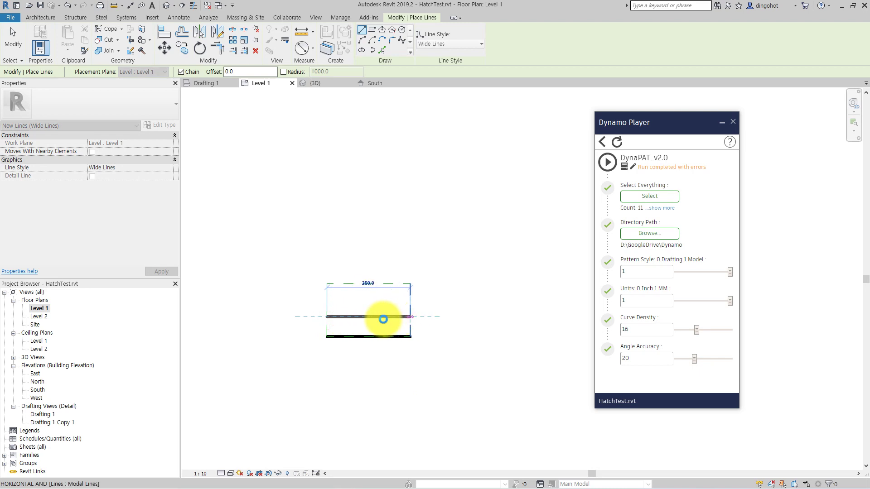
left_click(409, 317)
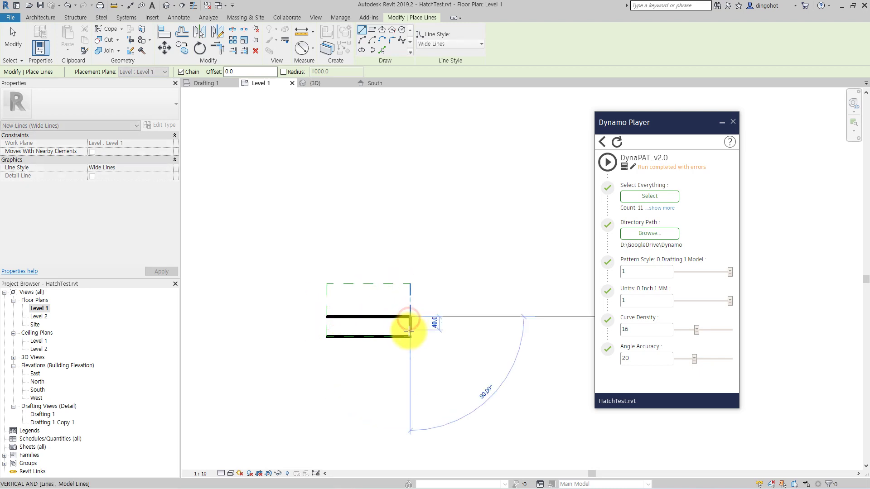
left_click(373, 318)
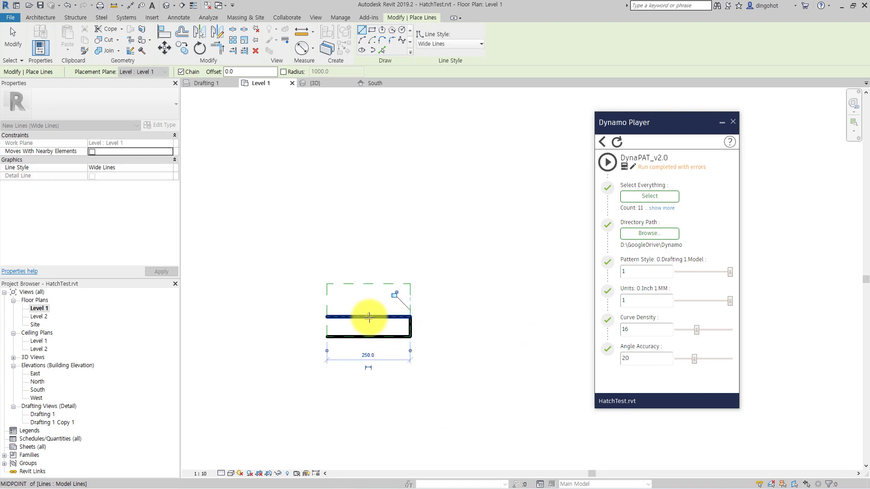
left_click(377, 284)
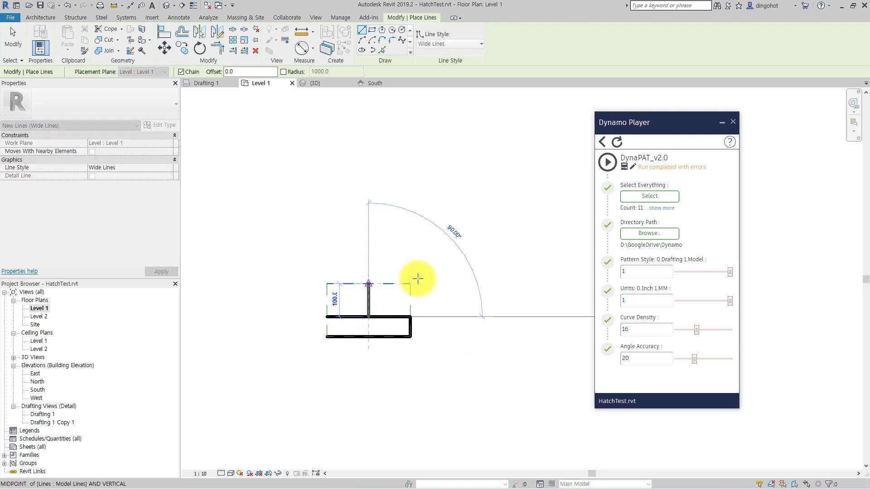
key("Escape")
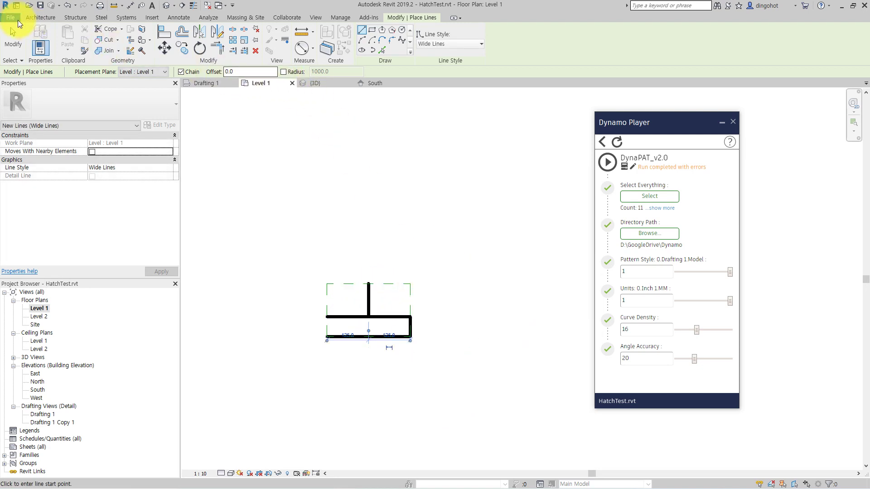
- Place a MODEL1 text note above the wide-line profile
left_click(33, 18)
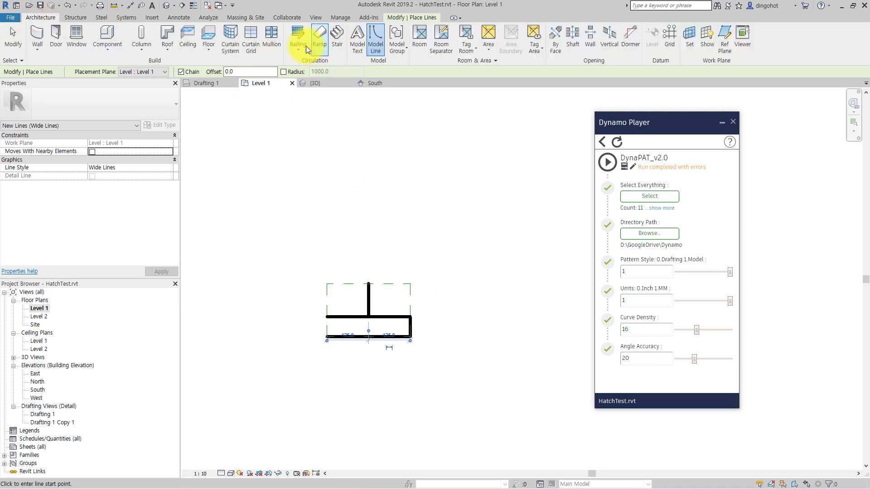
left_click(178, 18)
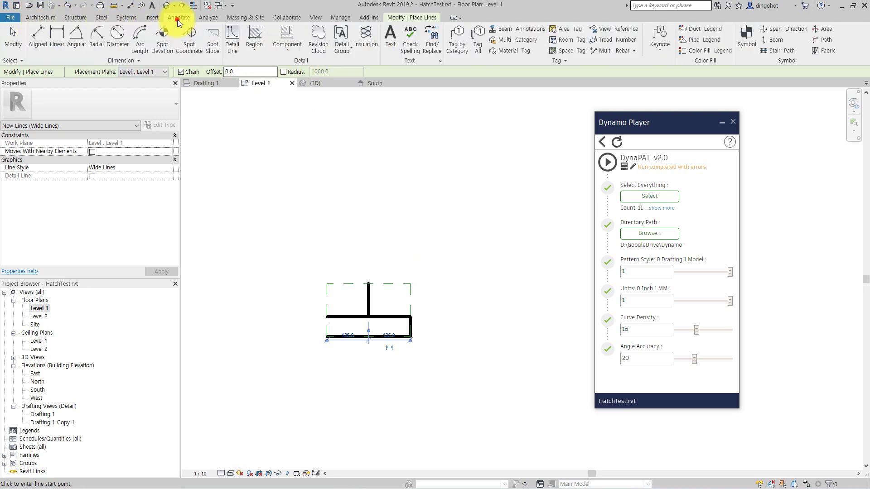
left_click(390, 39)
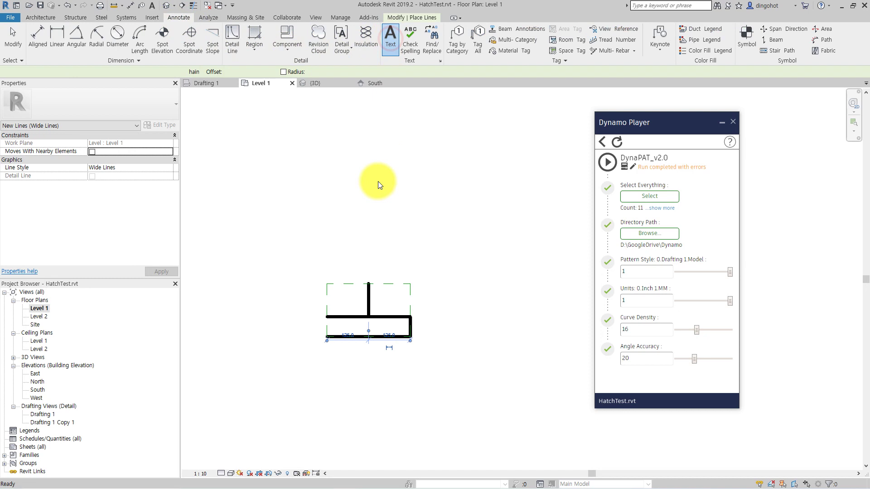
left_click(357, 235)
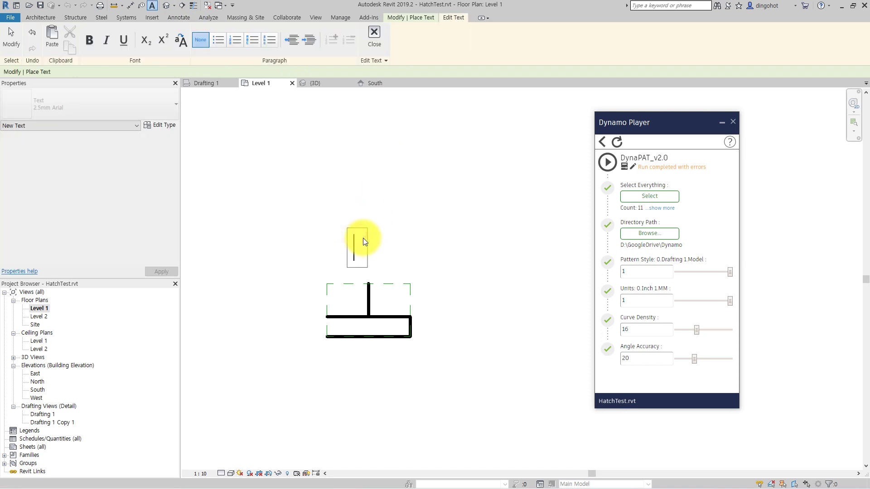
type("MODEL")
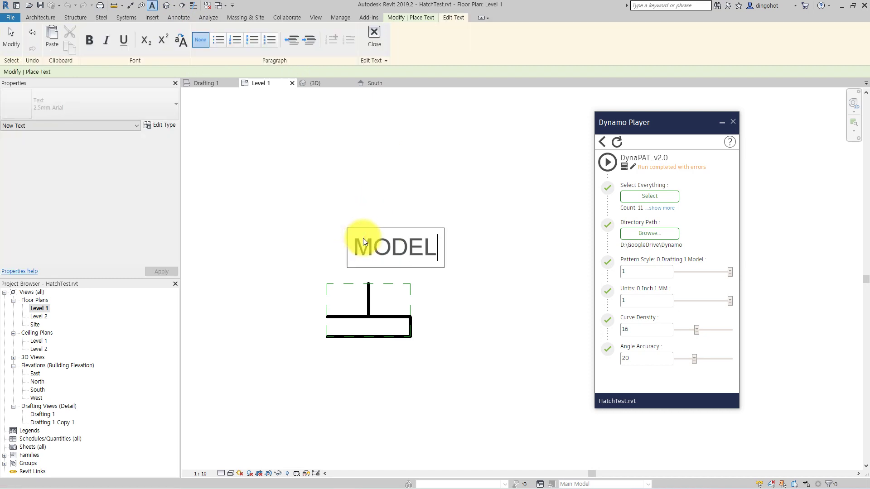
type("1")
left_click(486, 320)
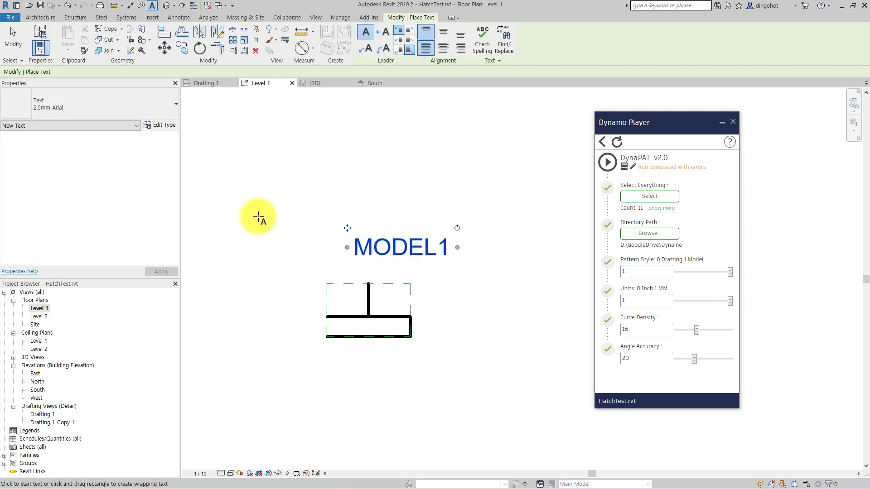
left_click(13, 40)
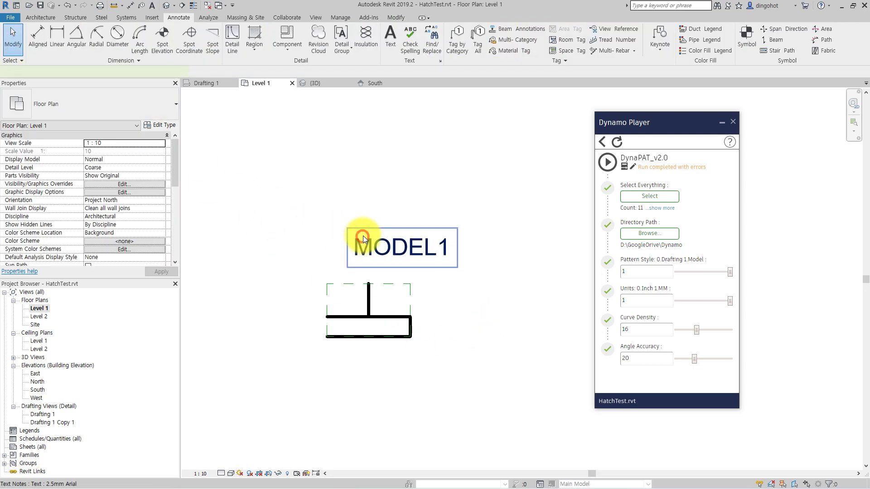
- Move the MODEL1 label left so it sits above the profile
left_click(358, 235)
left_click_drag(350, 229, 320, 229)
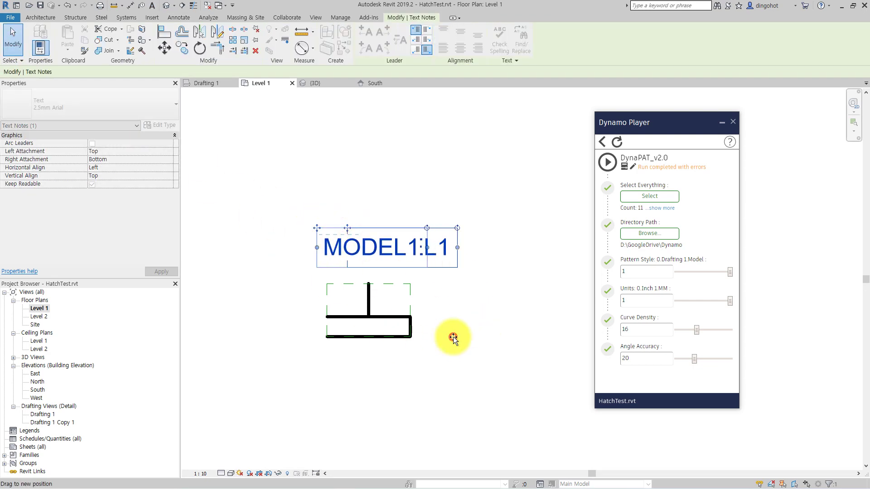
left_click(458, 310)
left_click(13, 43)
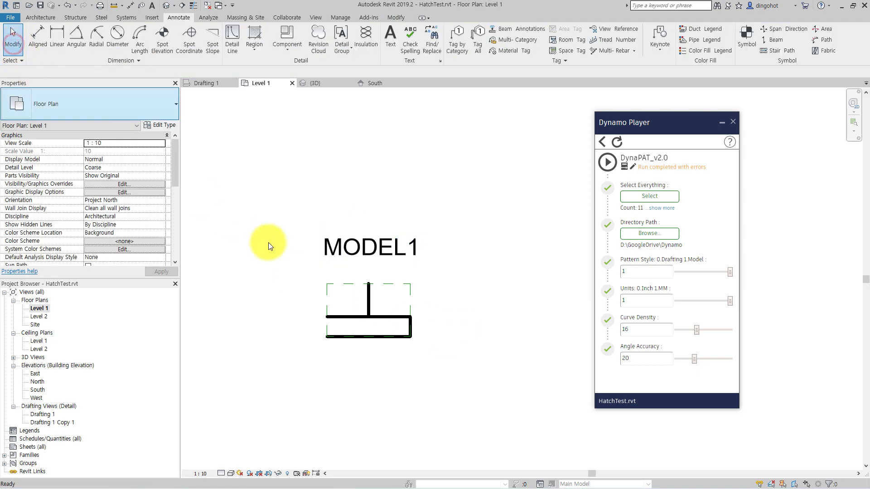
- Window-select MODEL1 and all profile lines for DynaPAT_v2.0 and run it
left_click(641, 199)
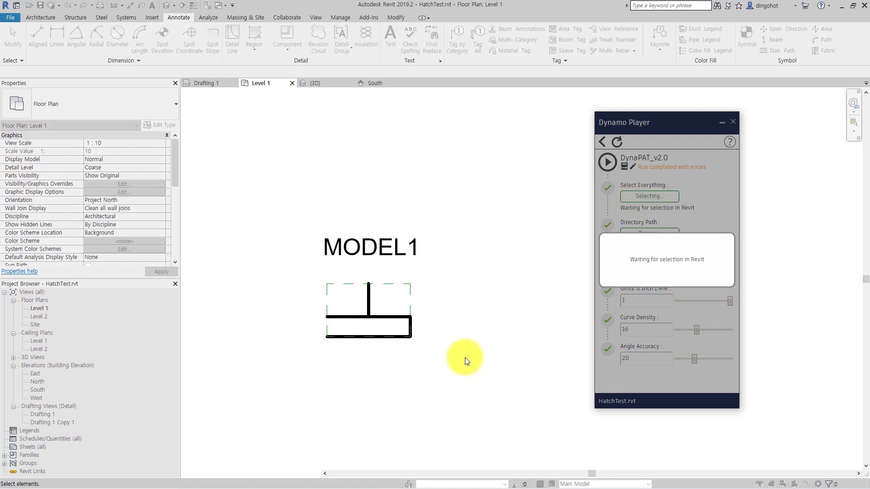
left_click_drag(455, 362, 251, 210)
left_click(608, 163)
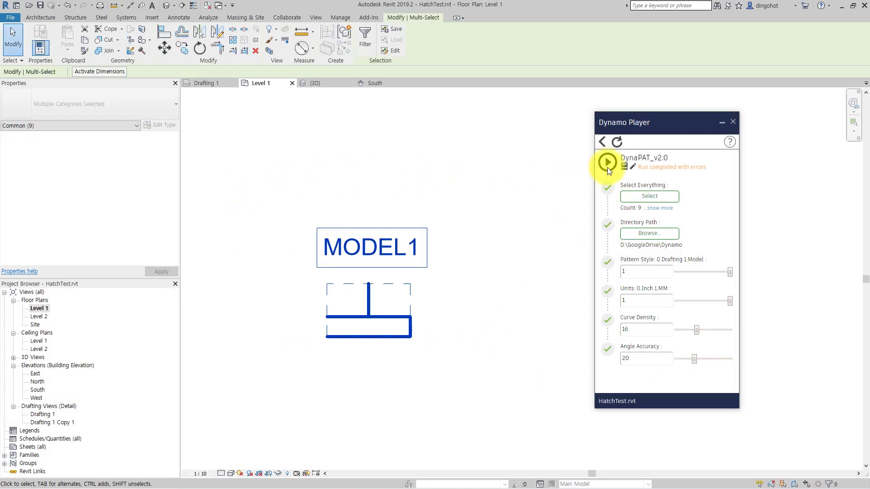
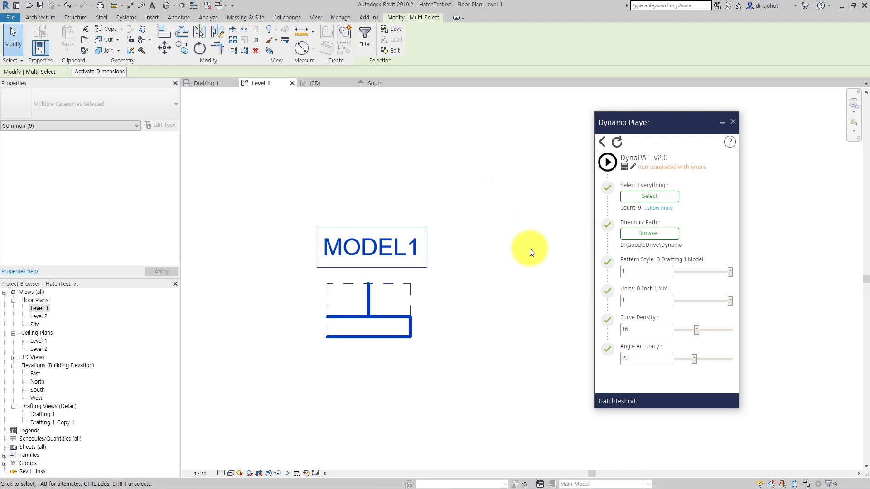
- Open the South elevation view and select the wall
key("Escape")
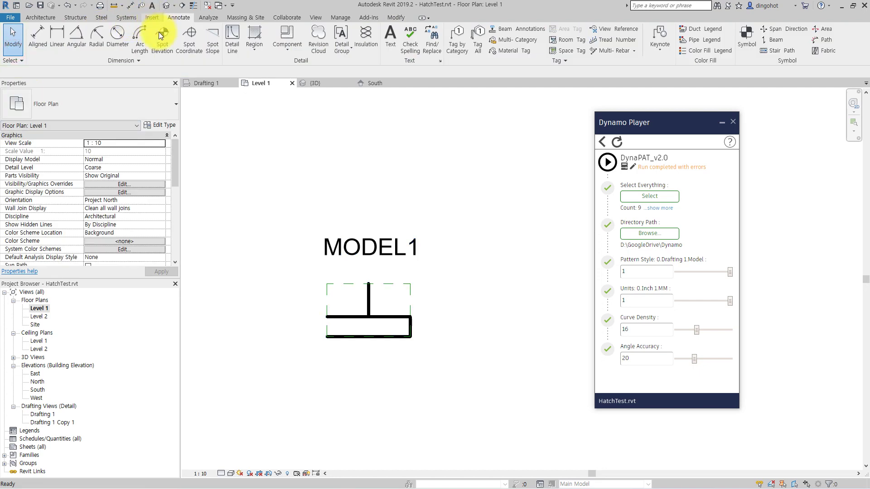
left_click(37, 382)
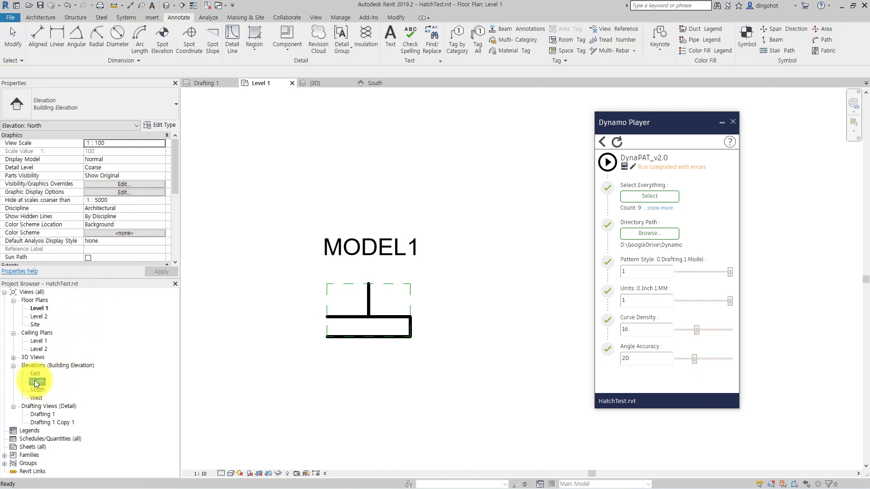
double_click(37, 390)
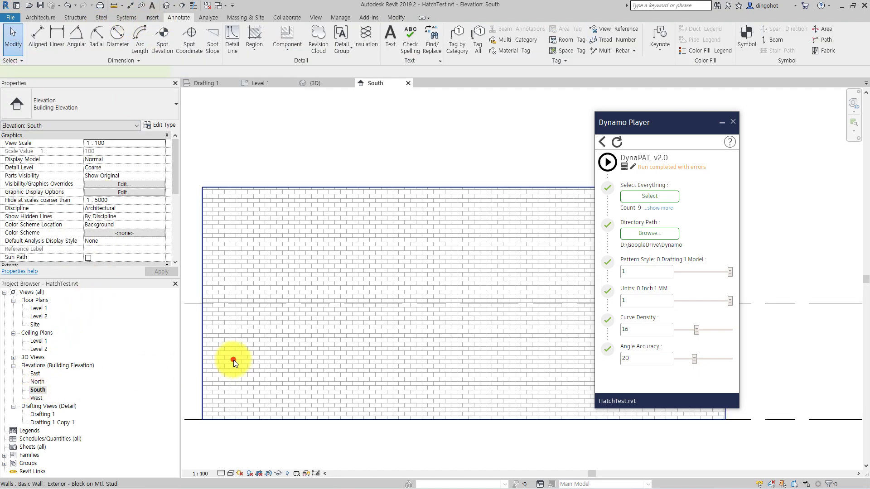
left_click(233, 360)
- Bring up the surface foreground fill patterns for the wall's structure-layer material
left_click(163, 128)
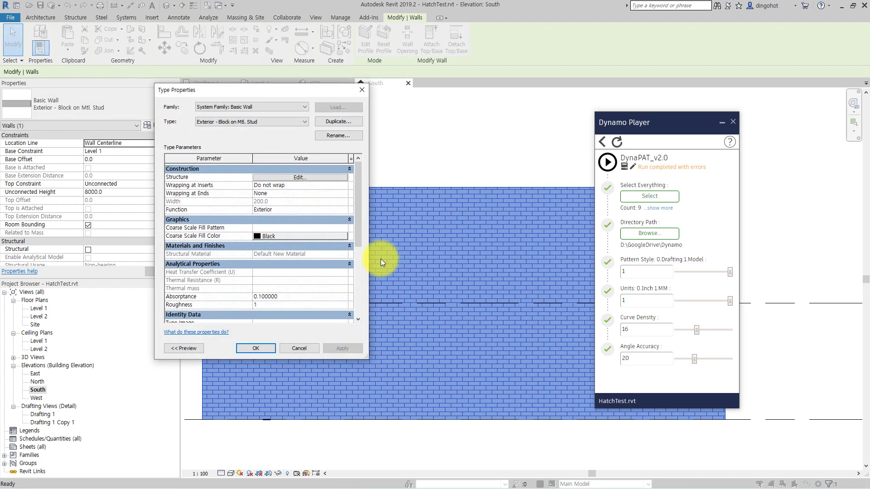
left_click(331, 179)
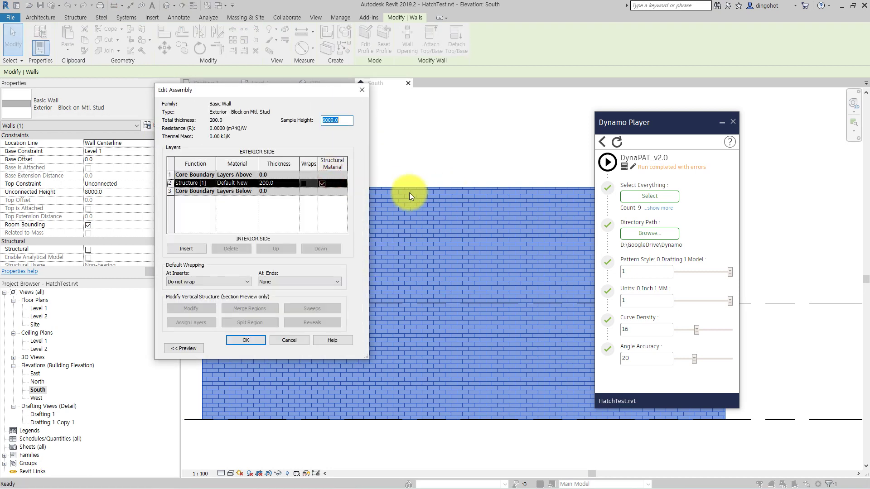
left_click(276, 184)
left_click(245, 183)
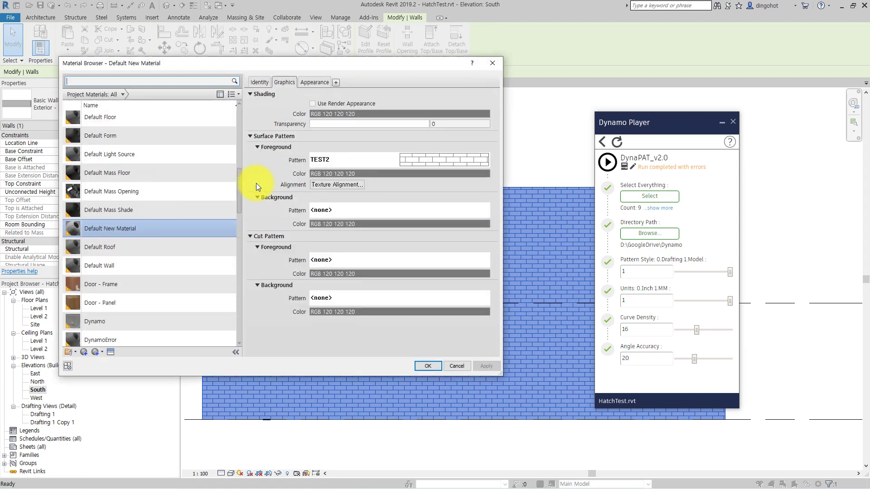
left_click(426, 162)
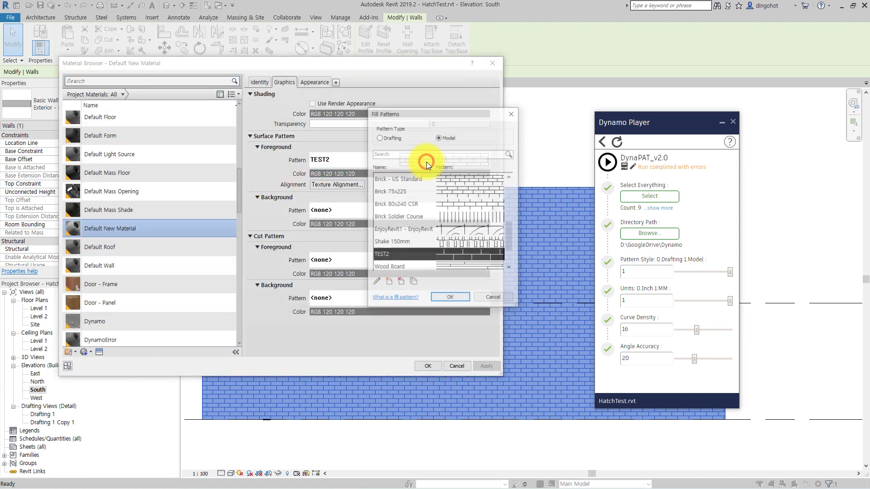
- Reimport MODEL1.pat into the TEST2 pattern, assign it, and confirm all wall dialogs
double_click(482, 256)
left_click(524, 274)
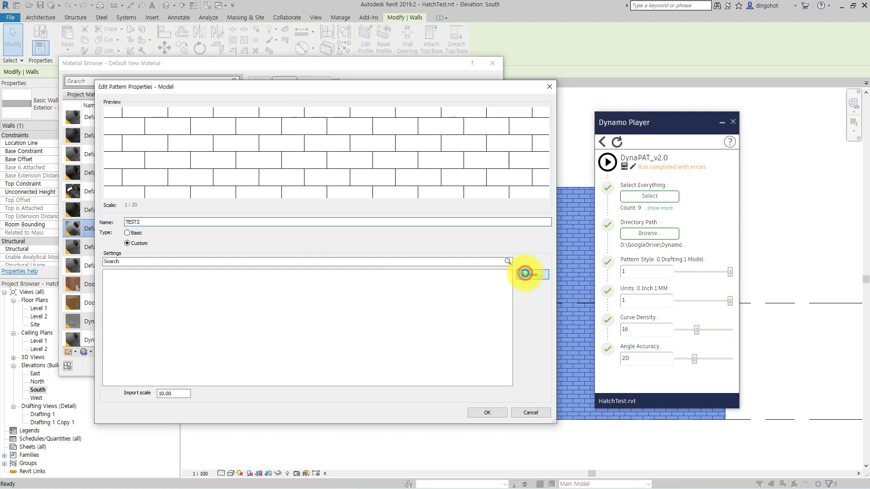
left_click(93, 62)
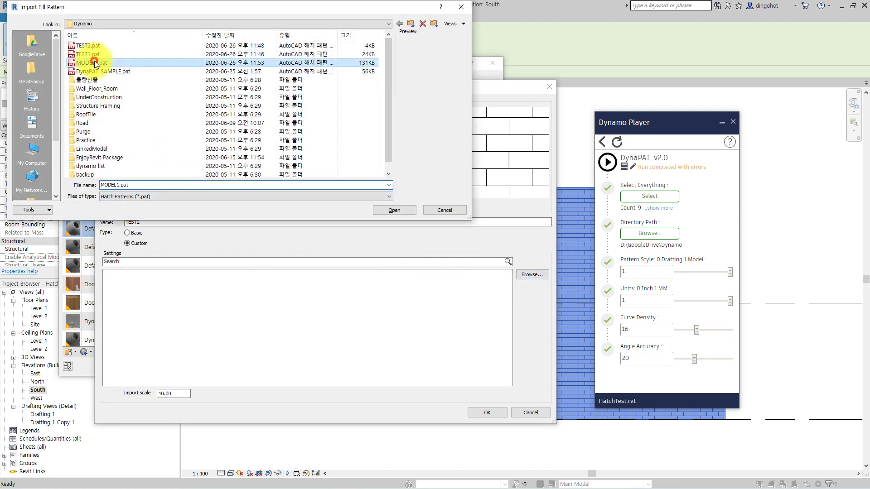
left_click(388, 207)
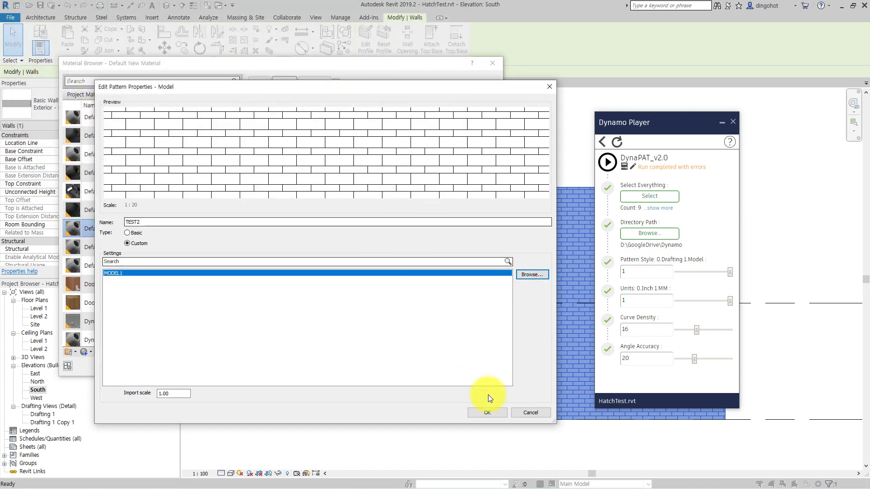
left_click(494, 412)
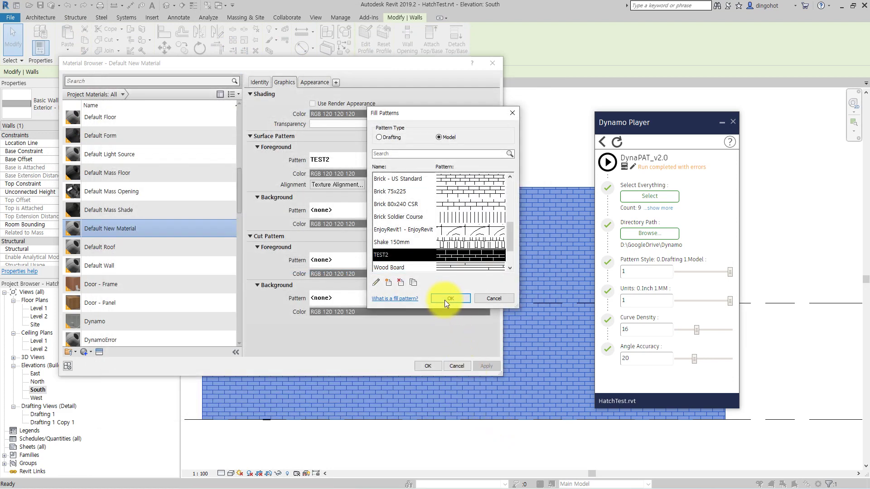
left_click(444, 299)
left_click(433, 369)
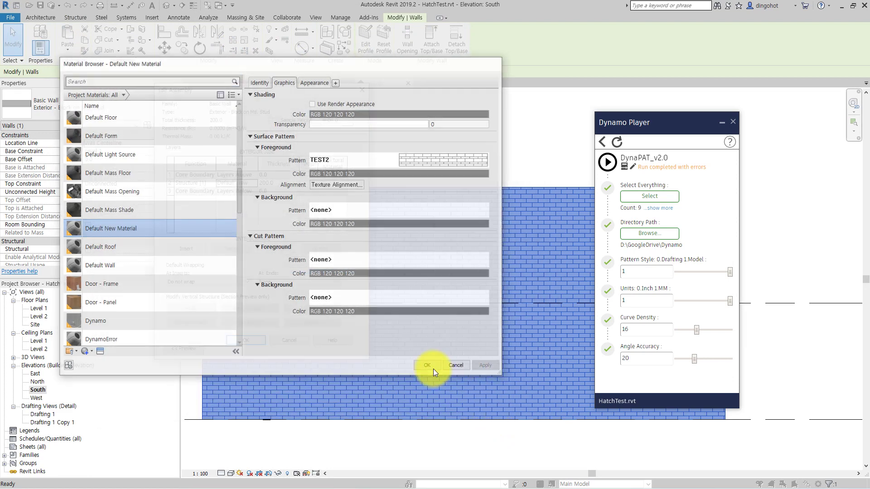
left_click(250, 339)
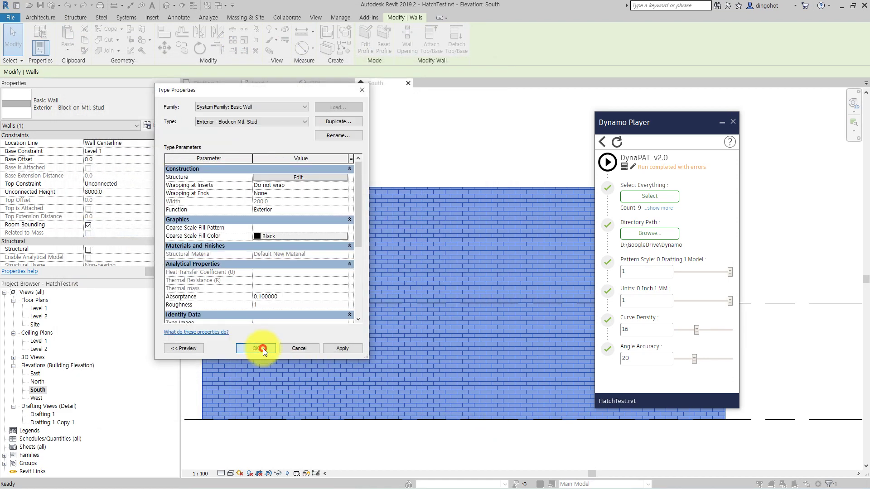
left_click(256, 348)
- Zoom and pan around the 18000 × 8000 South wall to inspect its MODEL1.pat brick hatch
left_click(385, 396)
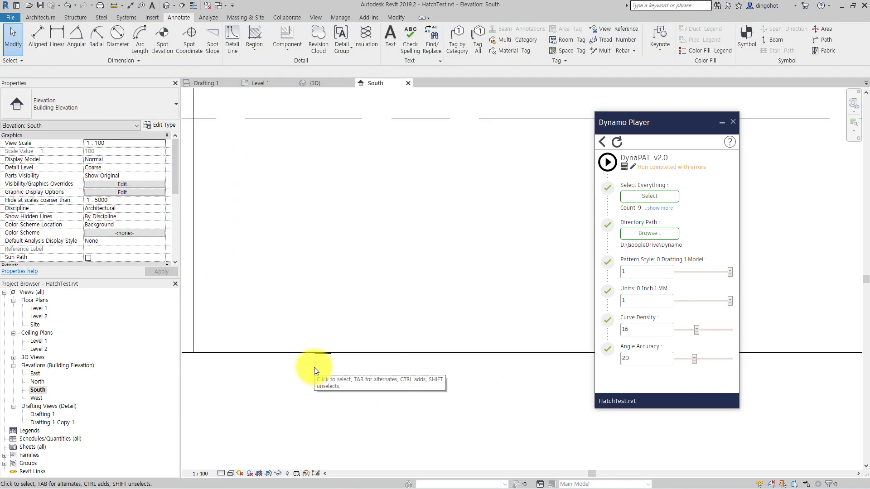
scroll(314, 367, "up", 4)
left_click(311, 308)
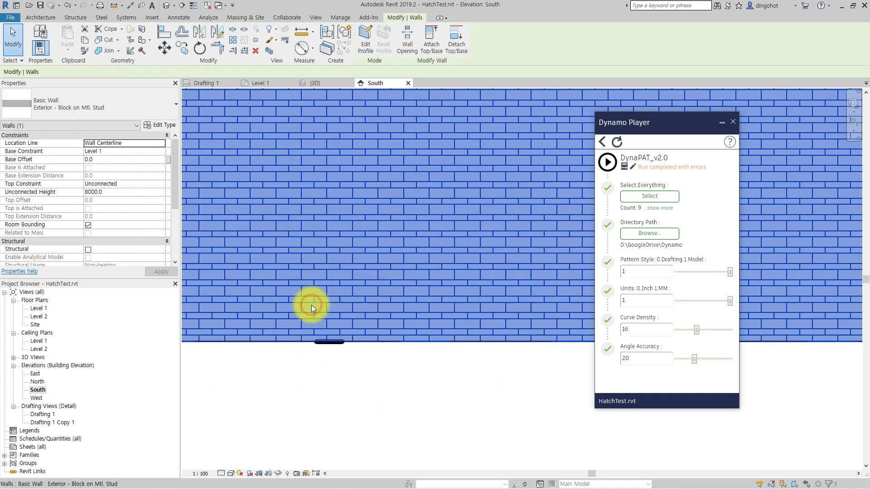
middle_click_drag(312, 306, 383, 412)
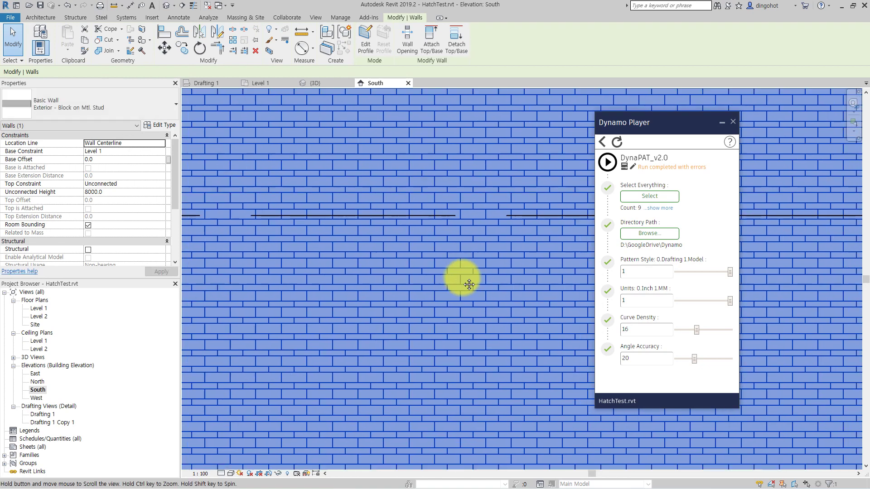
scroll(409, 322, "down", 2)
scroll(306, 307, "down", 2)
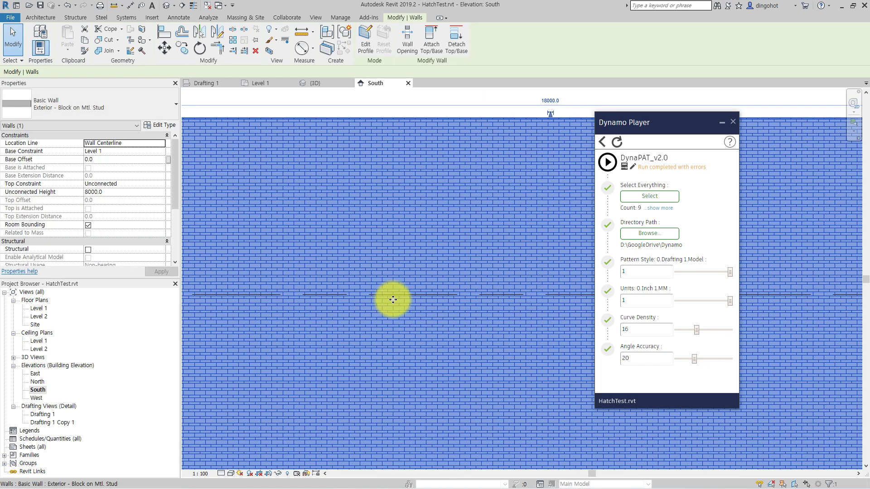
scroll(389, 297, "down", 3)
left_click(417, 184)
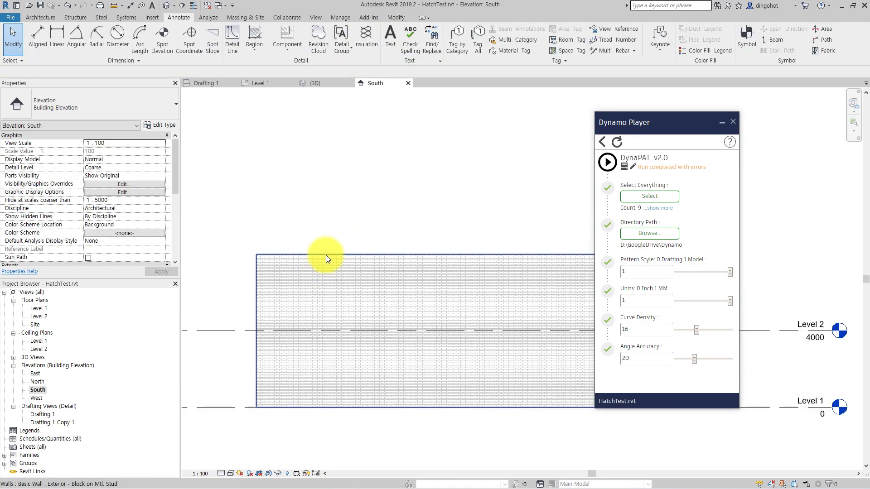
scroll(326, 255, "up", 2)
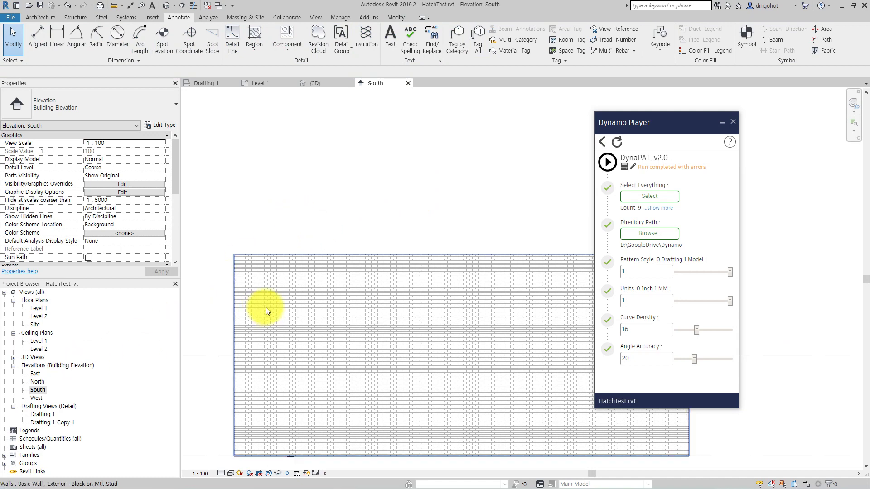
left_click(35, 398)
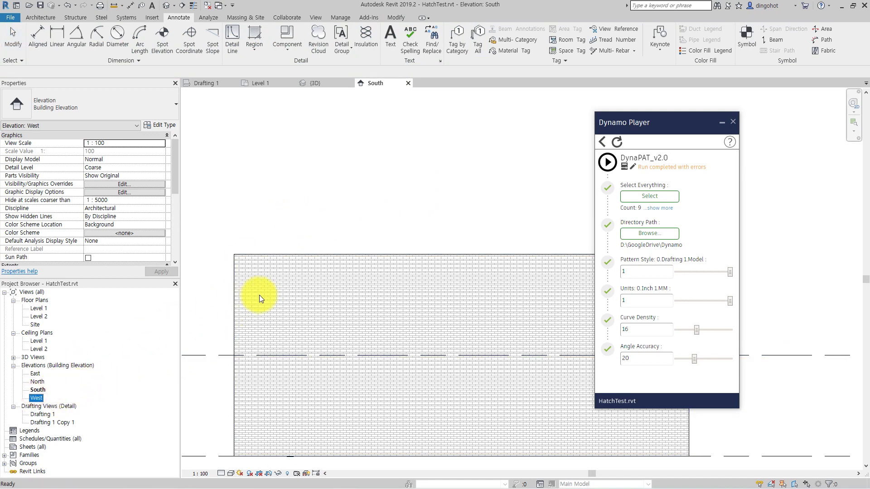
left_click(298, 255)
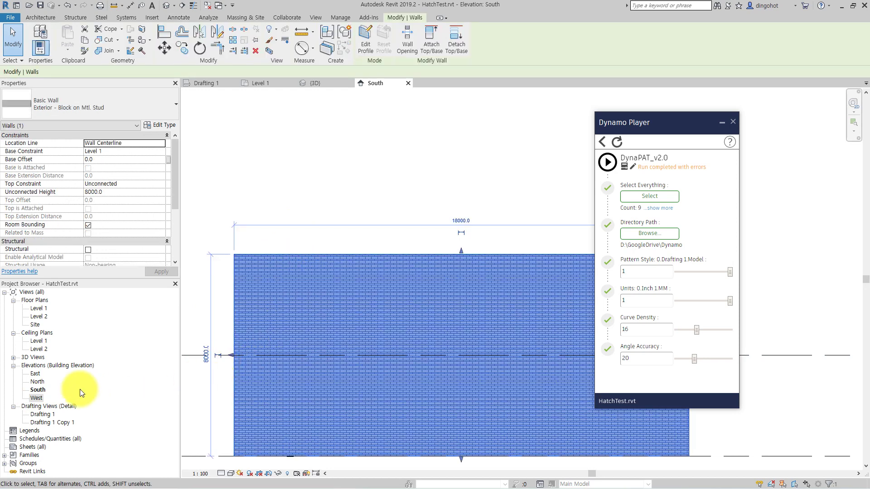
- In Drafting 1, select the brick-hatched filled region and list its type's fill patterns
left_click(222, 86)
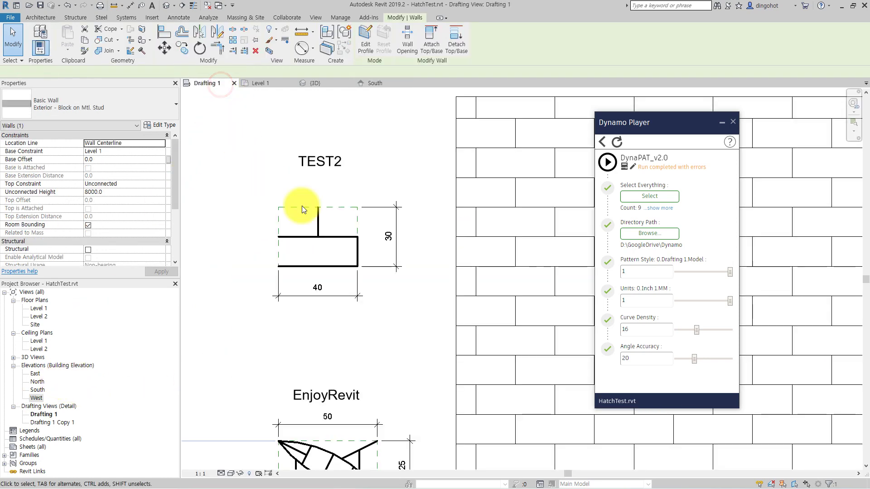
middle_click_drag(354, 343, 354, 215)
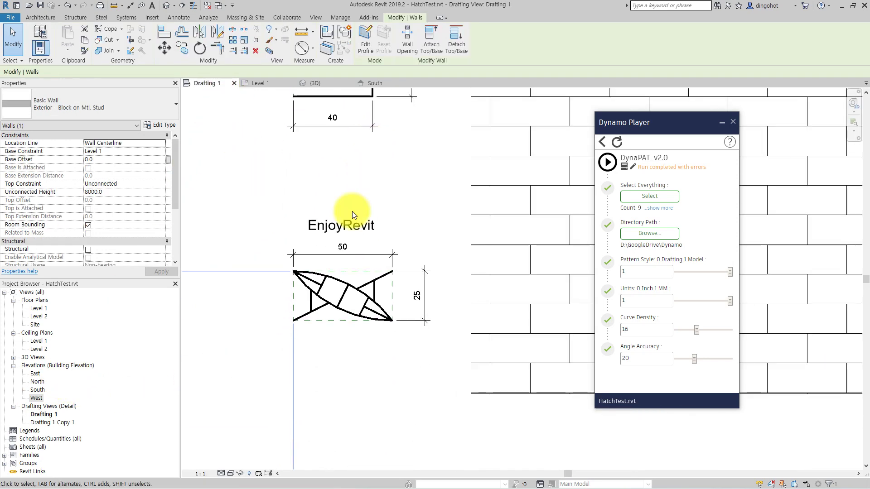
left_click(488, 296)
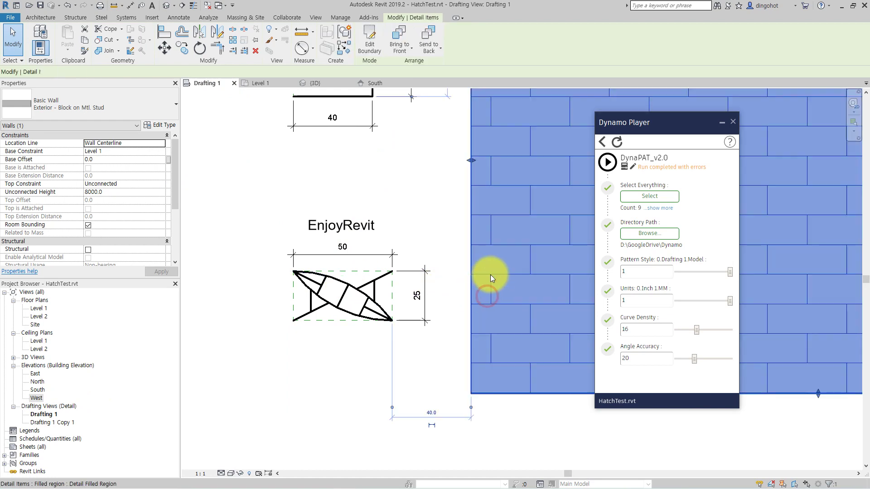
left_click(147, 128)
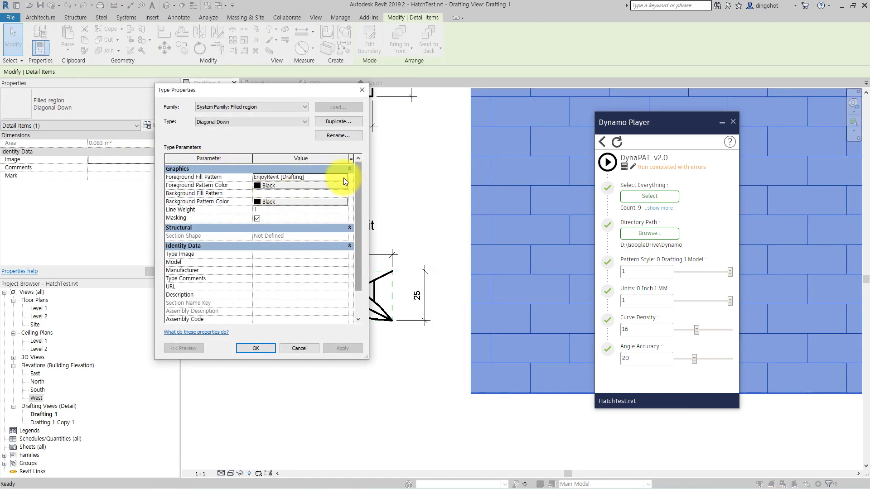
left_click(344, 178)
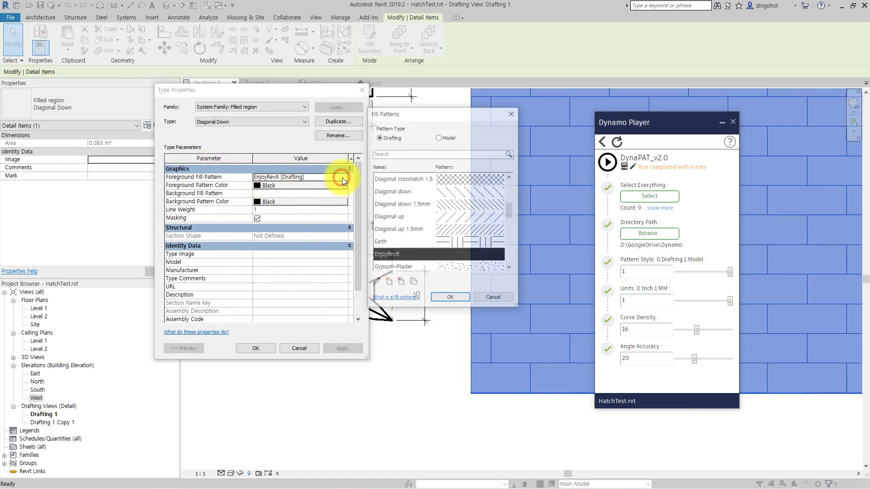
- Reload EnjoyRevit from DynaPAT_SAMPLE.pat and apply it as the filled region's foreground pattern
double_click(461, 255)
left_click(522, 275)
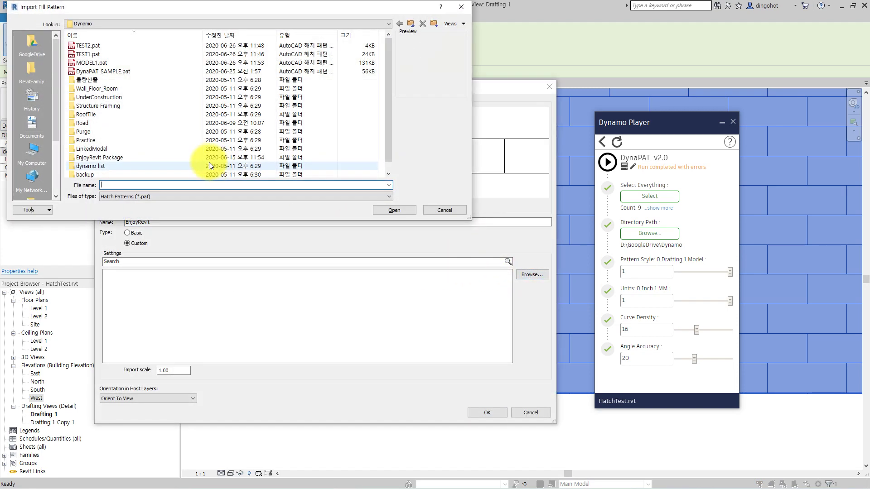
left_click(88, 70)
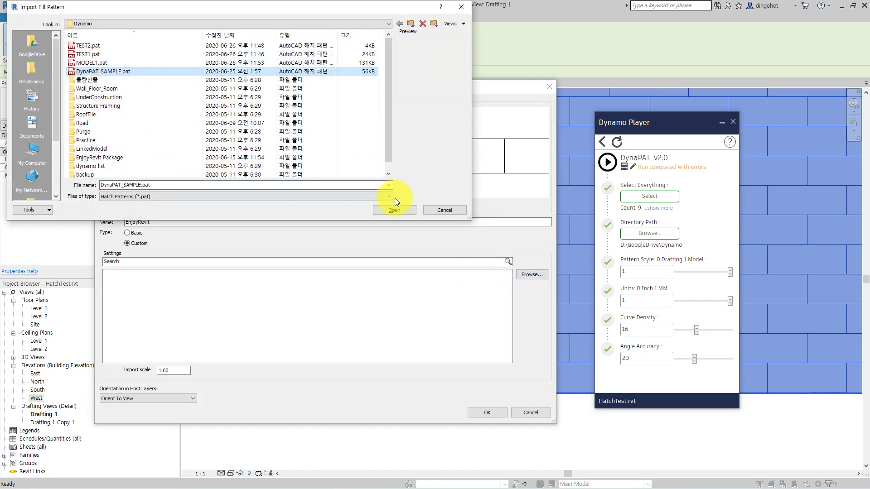
left_click(394, 210)
left_click(482, 411)
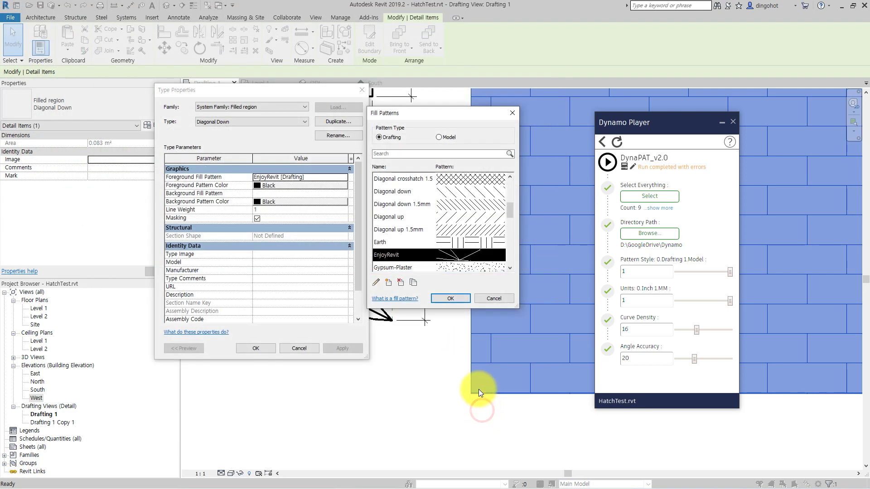
left_click(453, 299)
left_click(262, 349)
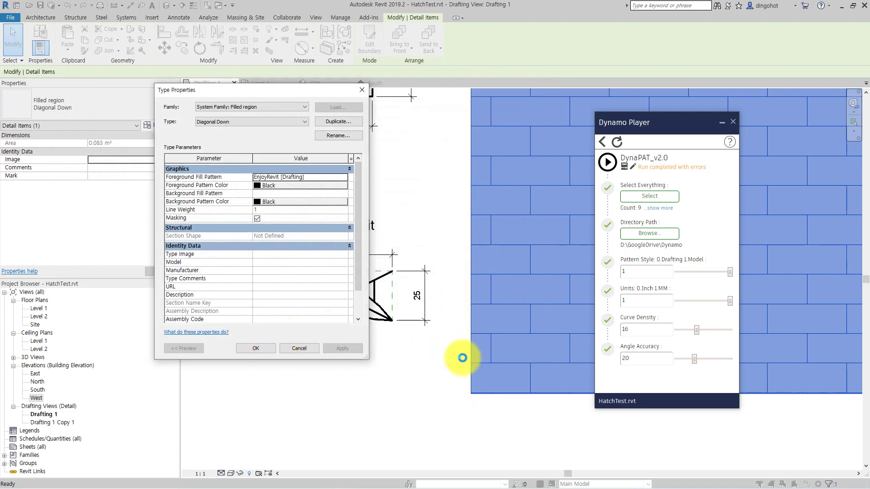
left_click(434, 365)
- Pan to the redrawn filled region and inspect its new EnjoyRevit hatch
middle_click_drag(432, 366, 290, 344)
left_click(355, 345)
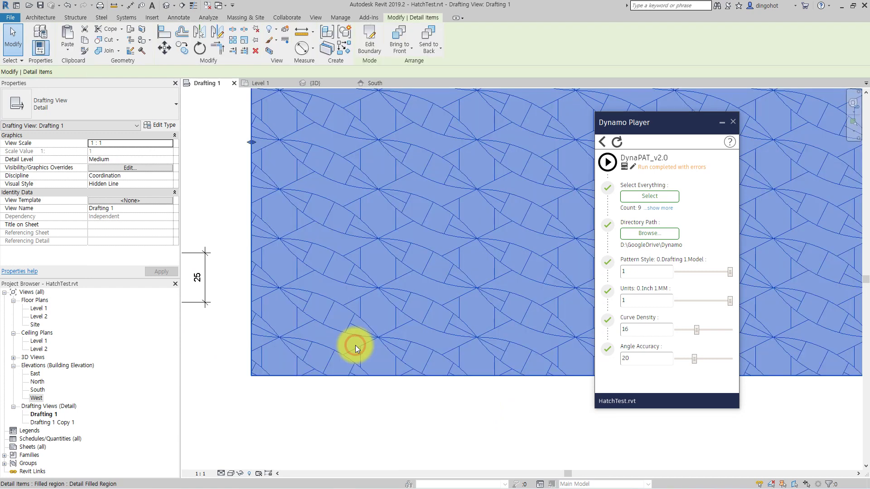
scroll(354, 345, "down", 3)
left_click(337, 387)
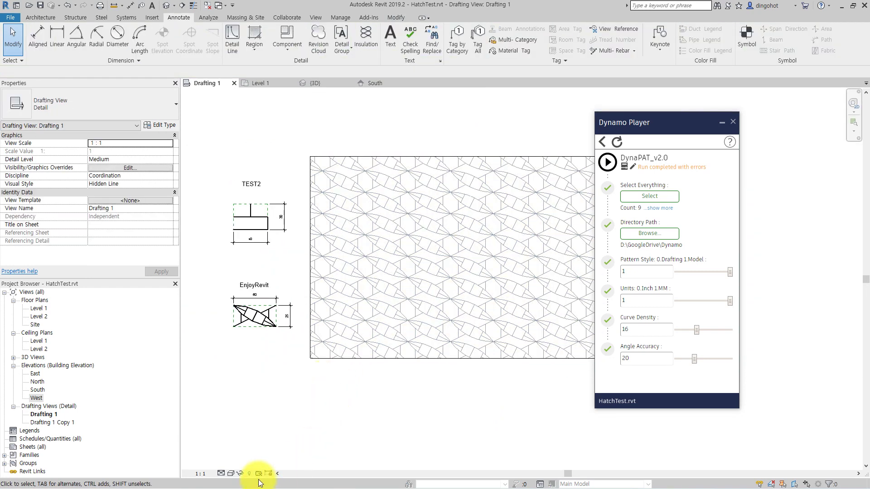
- Open DynaPAT_SAMPLE.pat from the Dynamo folder as plain text
key("super")
left_click(230, 476)
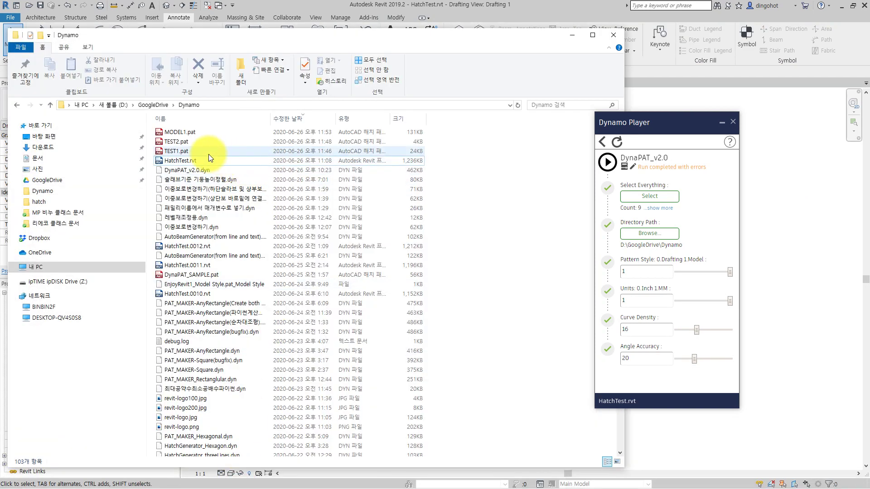
left_click(187, 275)
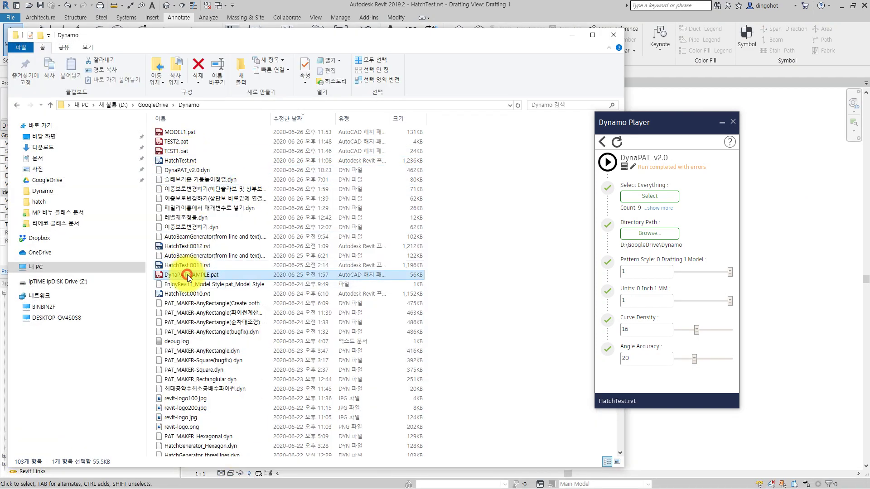
double_click(188, 275)
left_click(554, 40)
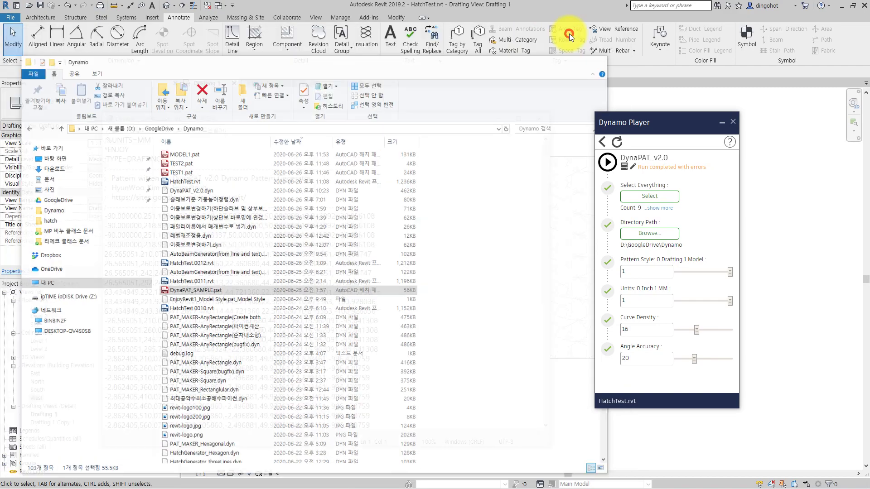
- Scroll through the *ENJOY pattern's line rows in DynaPAT_SAMPLE.pat, returning to the header
left_click_drag(385, 118, 429, 73)
scroll(366, 195, "down", 1)
scroll(366, 195, "down", 5)
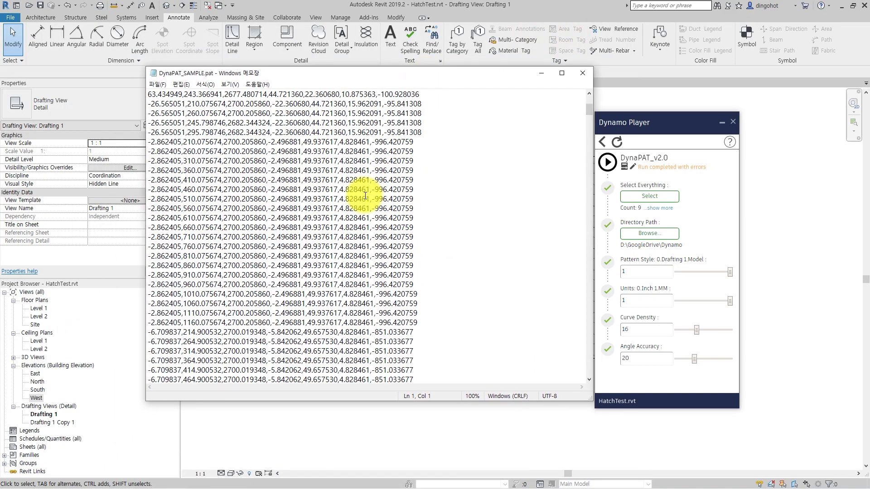
scroll(366, 194, "down", 5)
scroll(365, 195, "up", 11)
scroll(213, 136, "down", 2)
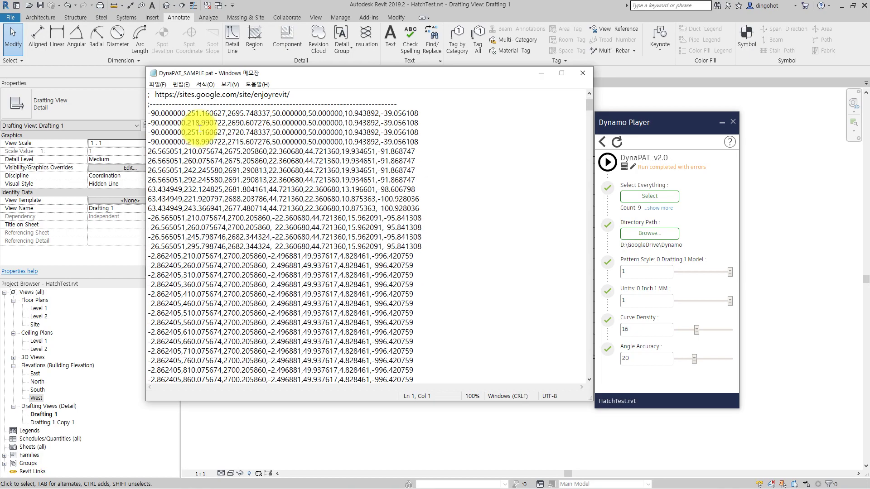
scroll(243, 140, "down", 7)
scroll(295, 165, "down", 8)
scroll(441, 191, "down", 9)
scroll(480, 191, "down", 8)
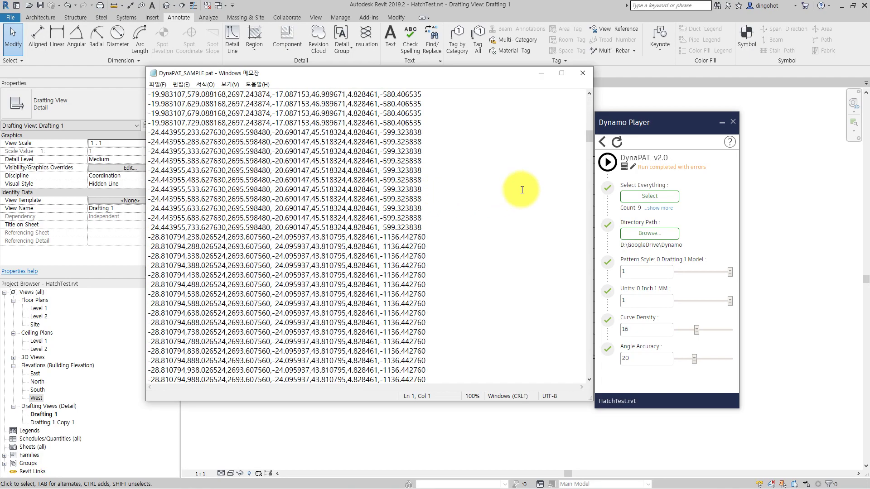
scroll(544, 187, "down", 10)
scroll(539, 199, "down", 10)
scroll(541, 198, "down", 5)
scroll(541, 198, "down", 8)
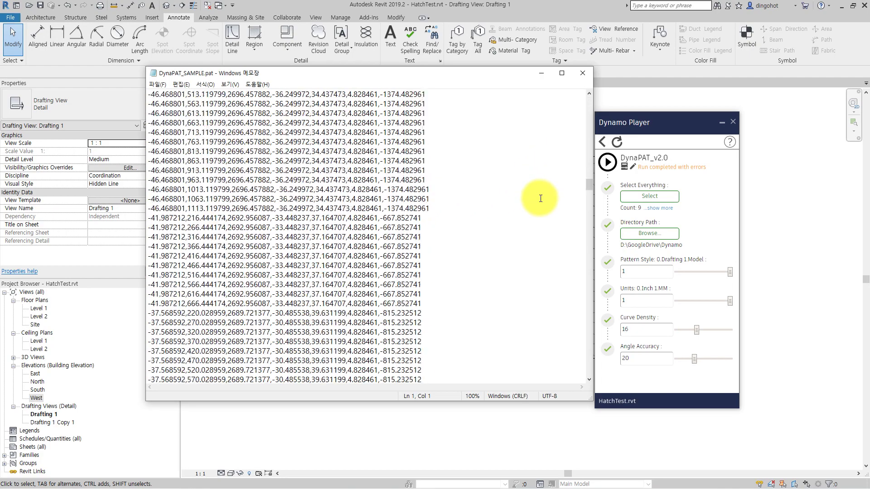
scroll(540, 198, "down", 8)
scroll(541, 198, "down", 8)
scroll(541, 198, "down", 8)
scroll(541, 198, "down", 8)
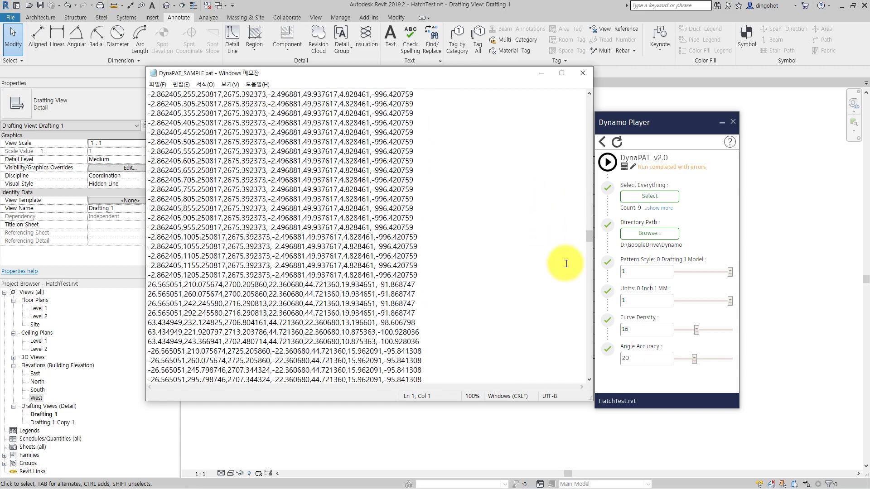
scroll(563, 258, "down", 8)
scroll(567, 278, "down", 8)
mouse_move(590, 263)
left_mouse_down()
mouse_move(588, 369)
mouse_move(584, 91)
left_mouse_up()
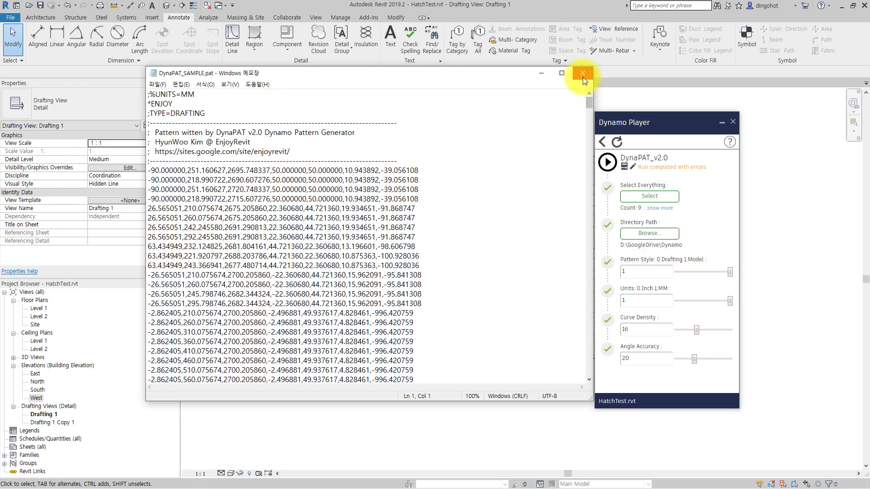
- Close Notepad and zoom into the Drafting 1 filled region to check its EnjoyRevit hatch
left_click(583, 75)
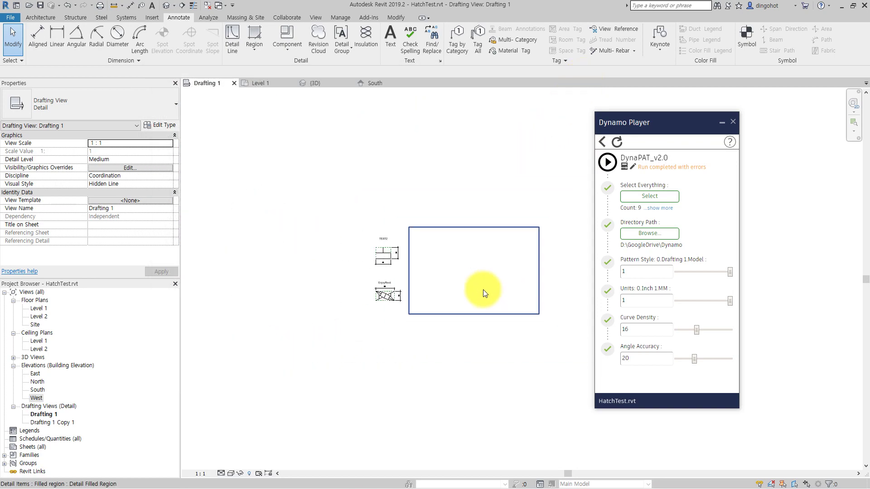
scroll(483, 290, "up", 3)
scroll(481, 294, "up", 3)
left_click(478, 345)
scroll(422, 248, "down", 1)
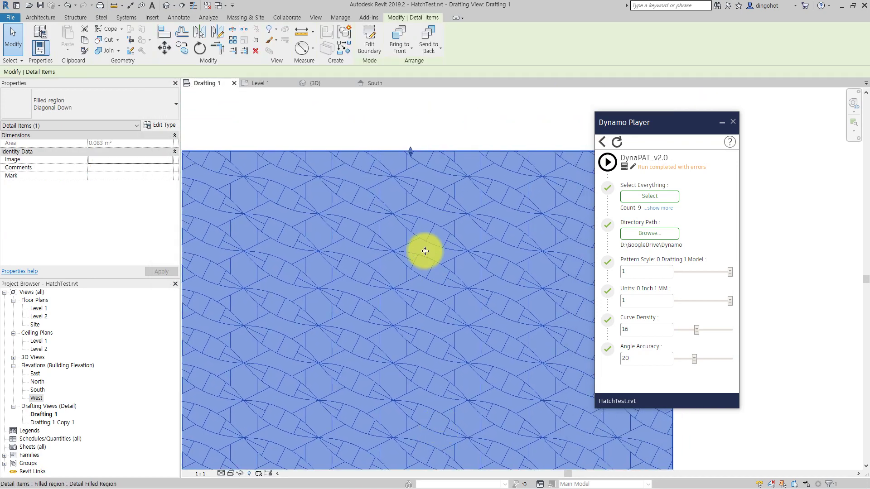
scroll(554, 200, "down", 2)
scroll(581, 219, "down", 2)
scroll(371, 411, "down", 1)
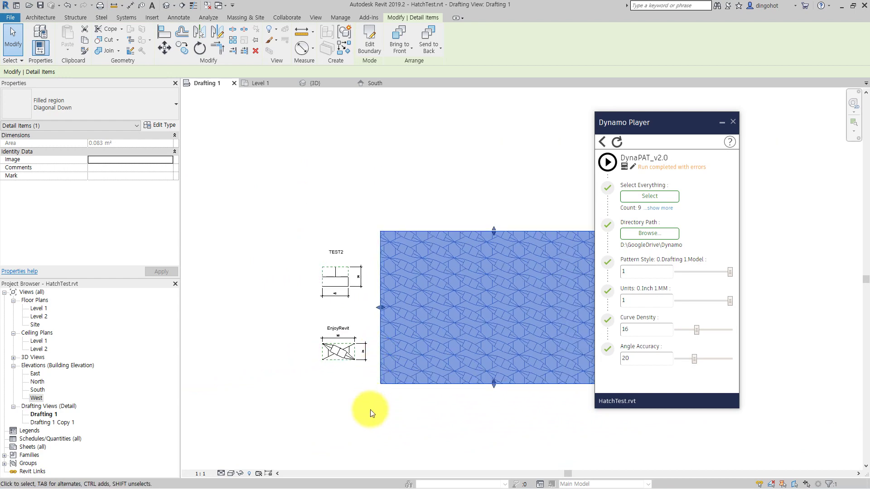
left_click(371, 410)
scroll(371, 411, "down", 1)
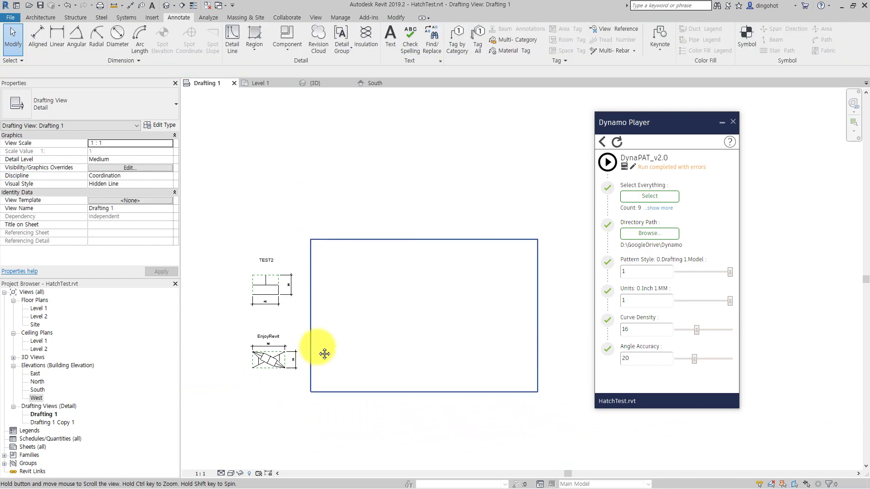